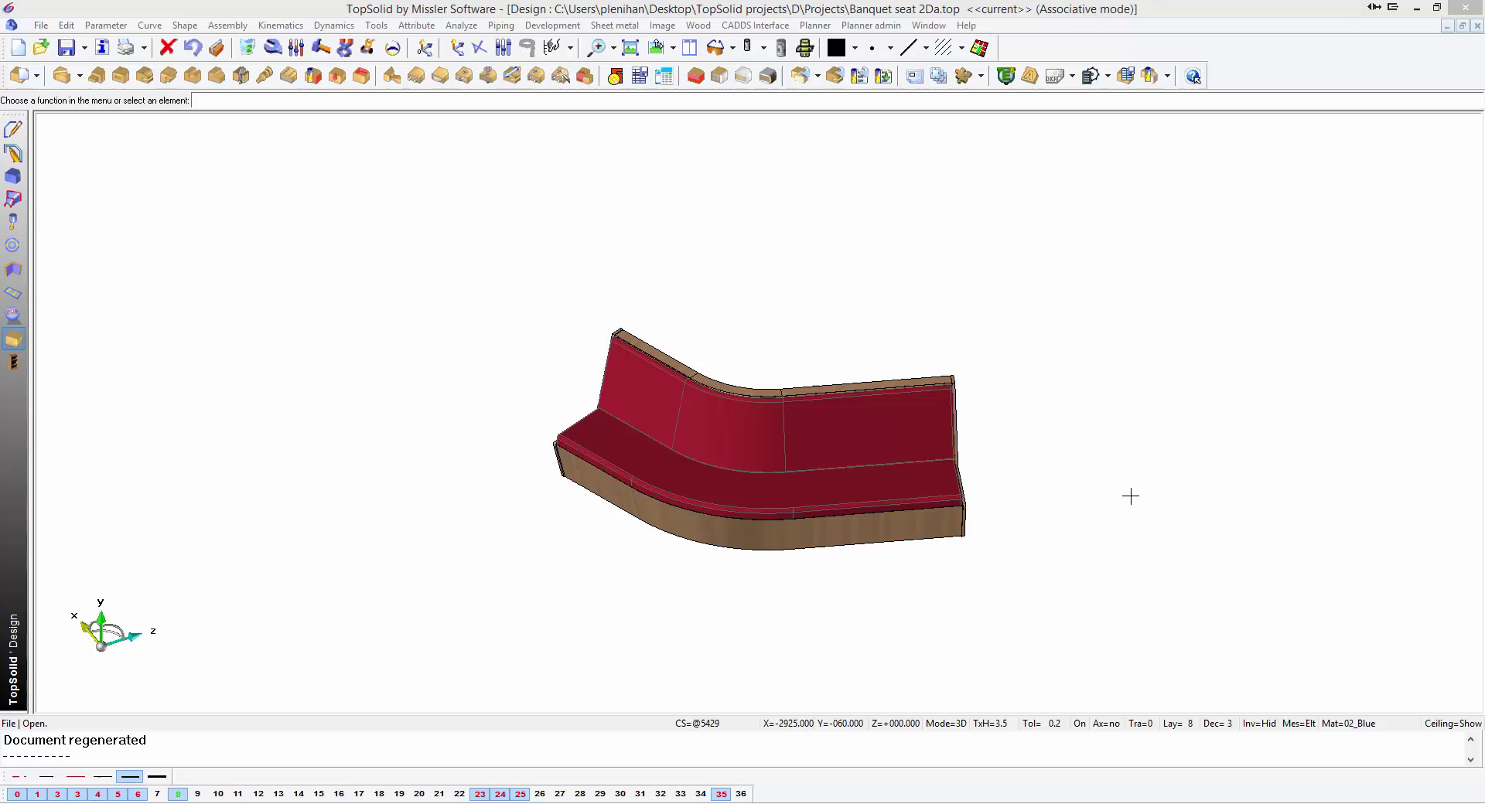
Orbit the banquet seat model so its burgundy seat and back cushions face the front.
middle_click_drag(1013, 480, 894, 437)
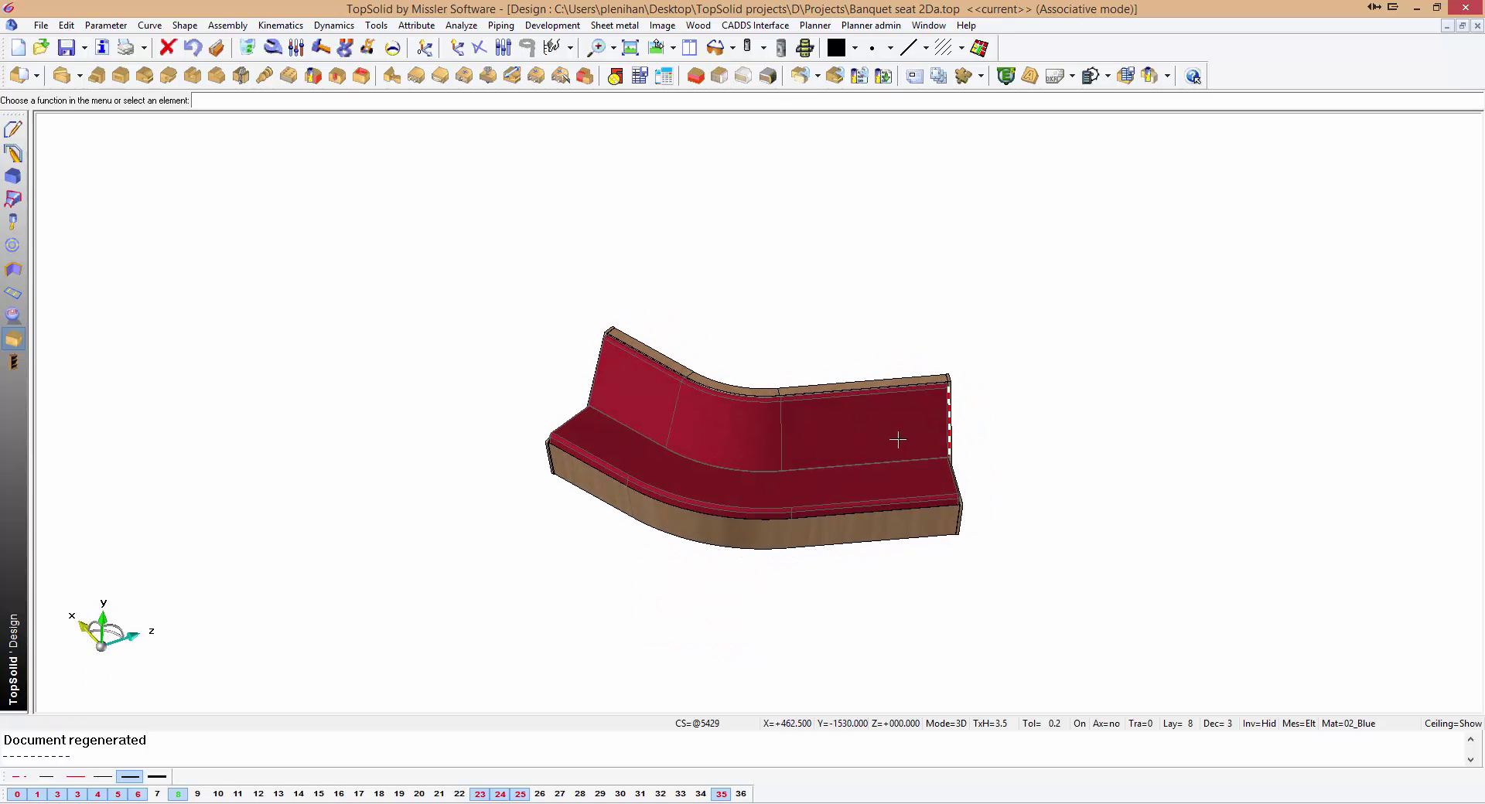
Generate a multi-draft from the 1 ASSEMBLY entry in the Multi drawings parts list.
left_click(938, 75)
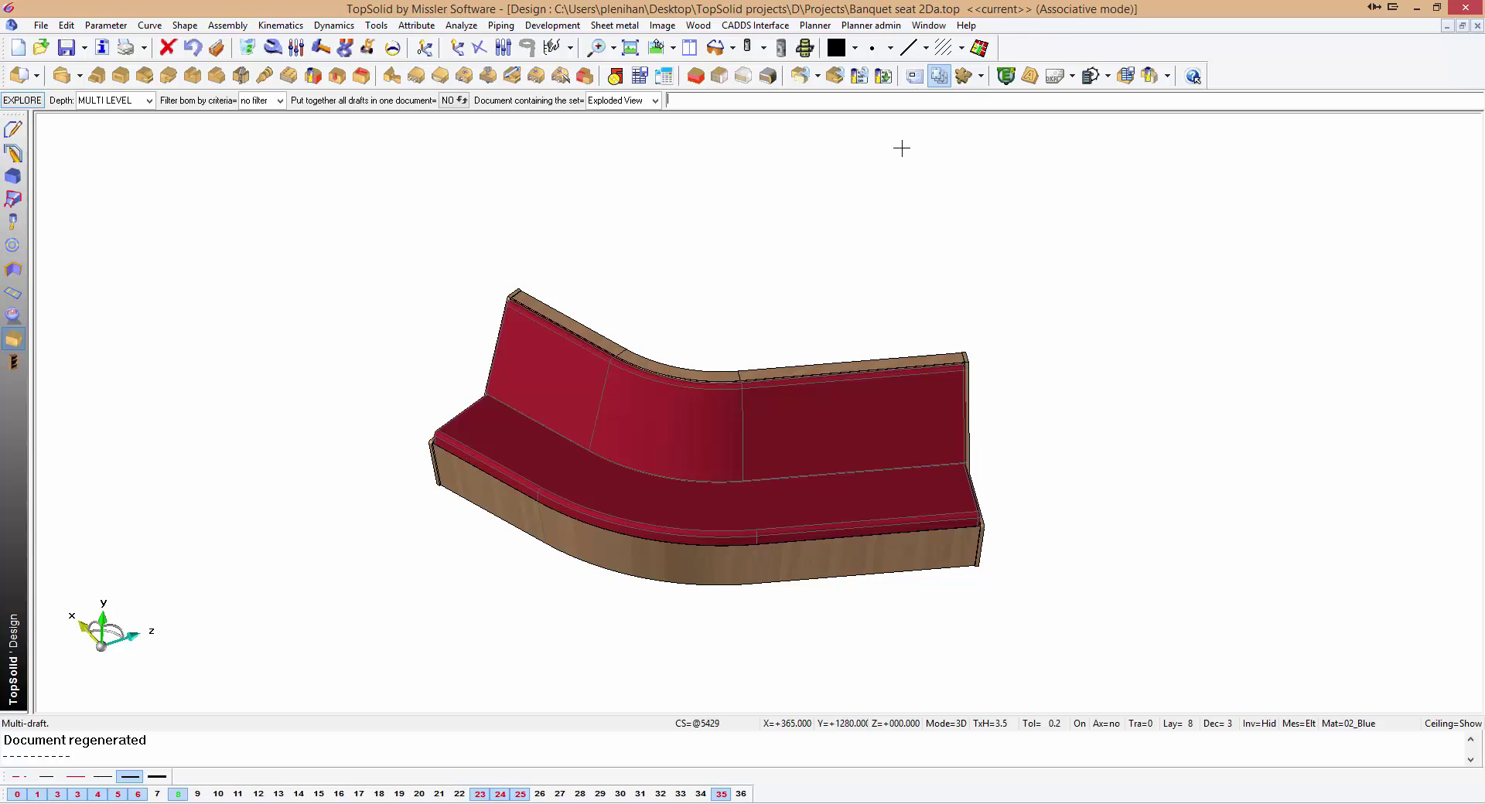
left_click(399, 253)
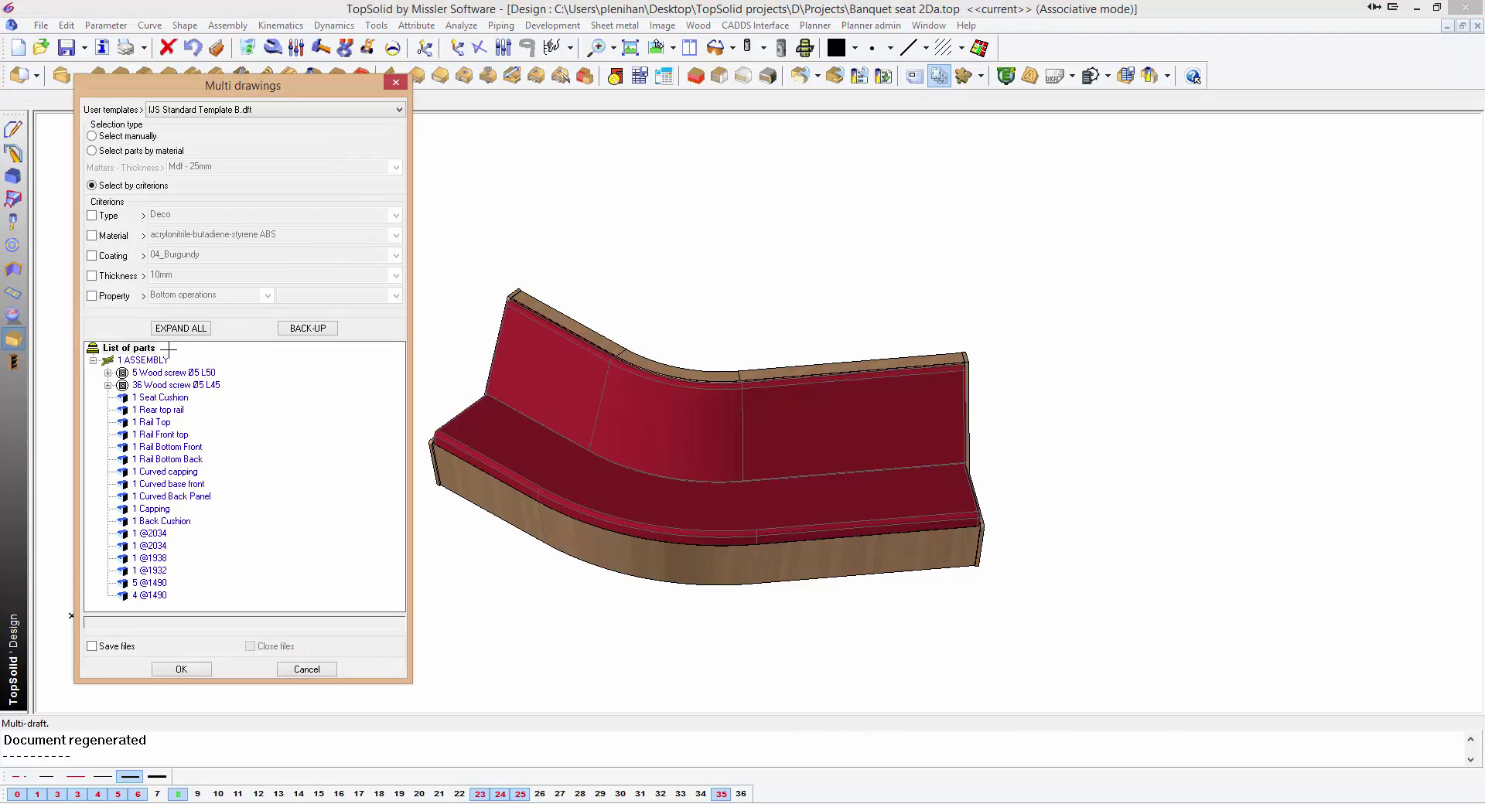
left_click(147, 361)
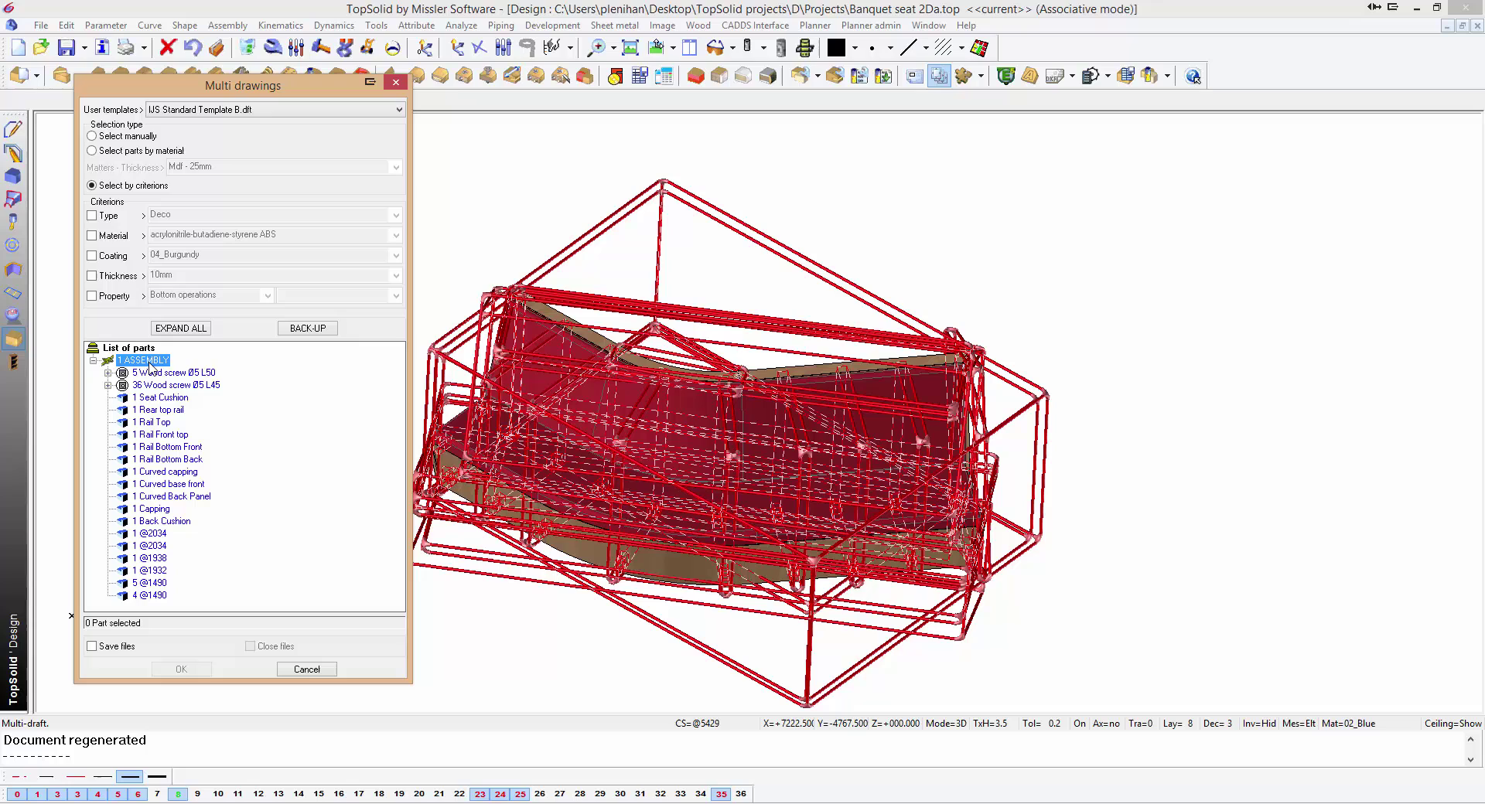
right_click(149, 365)
left_click(159, 364)
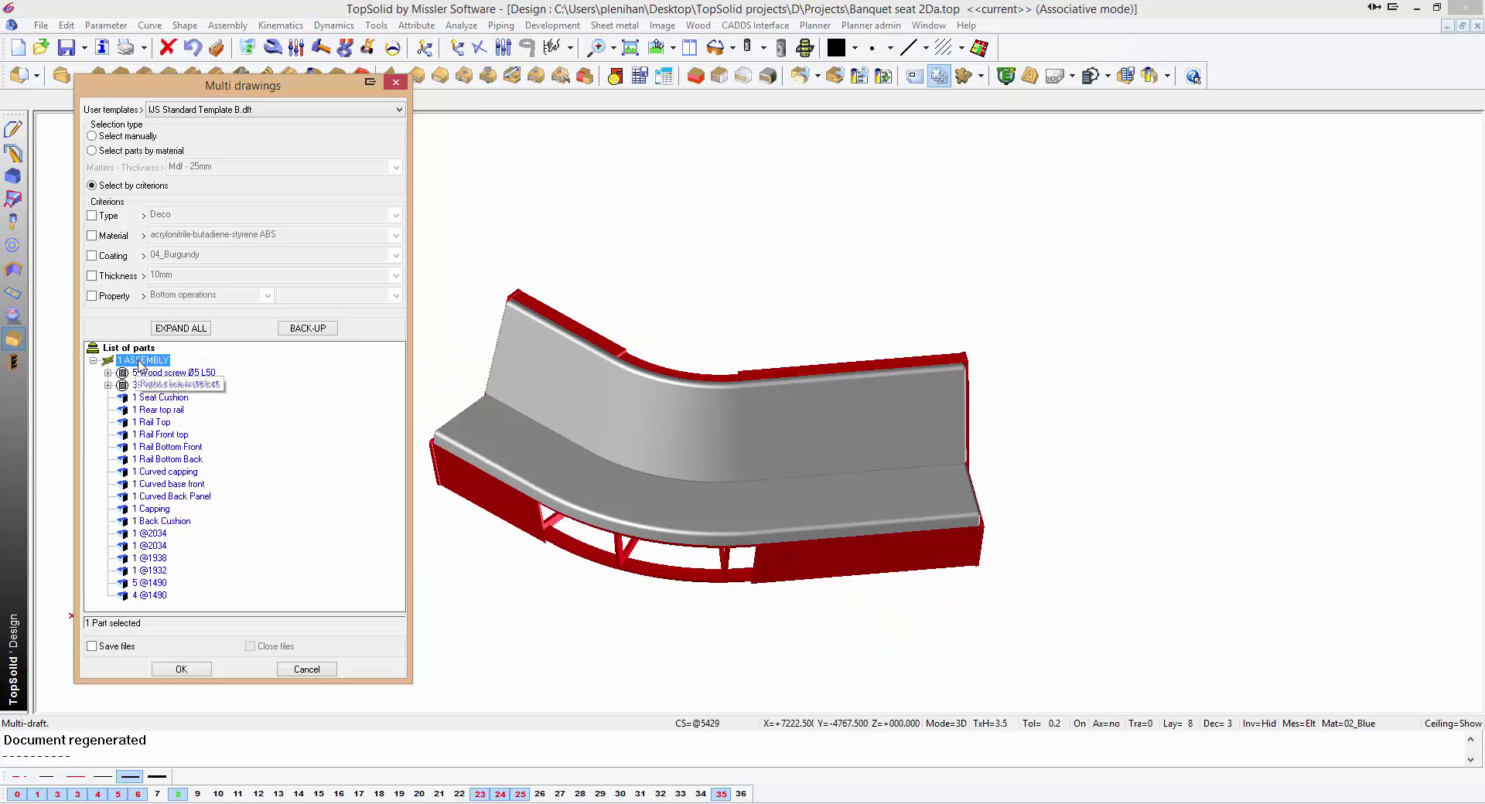
left_click(181, 669)
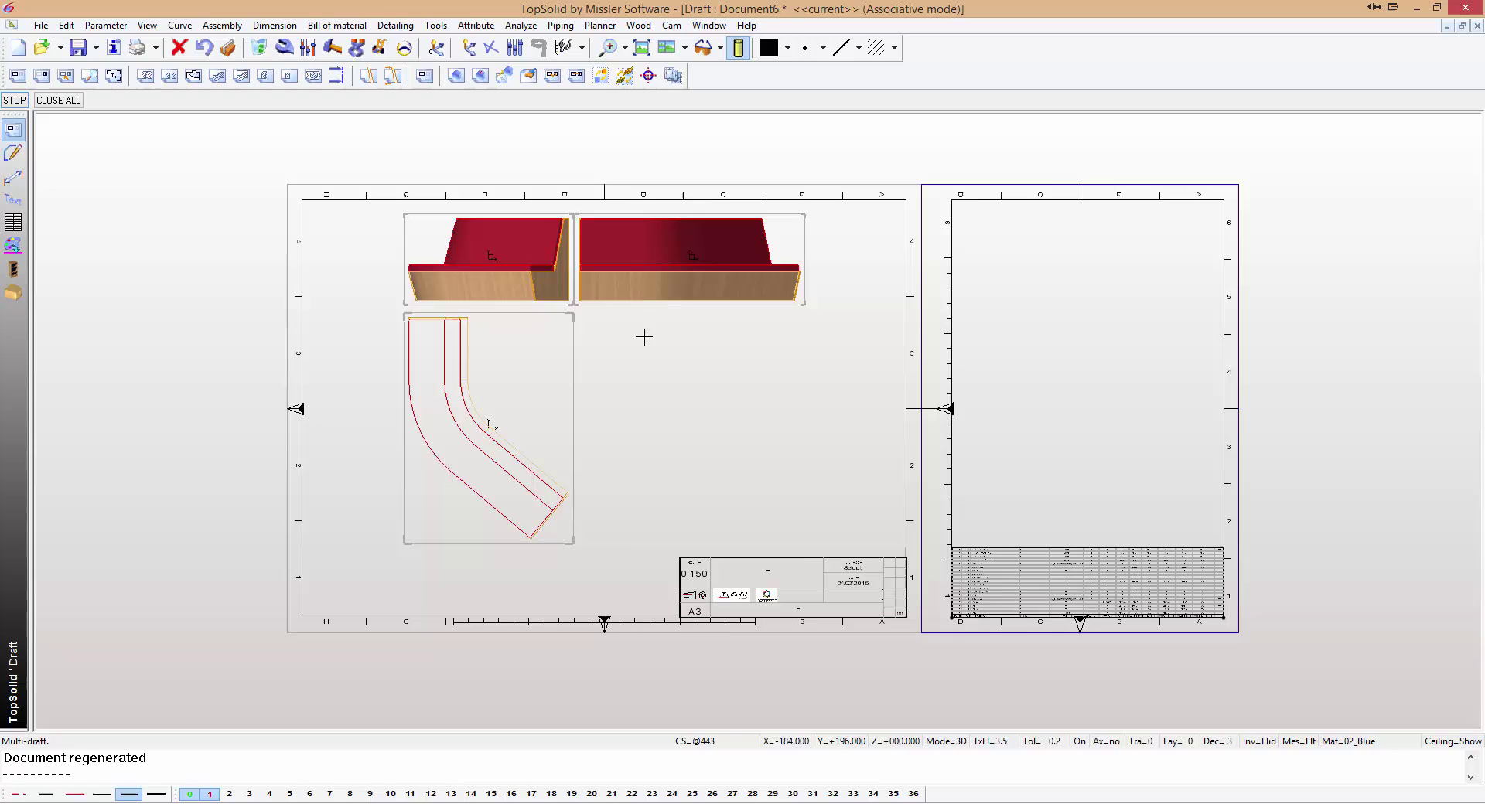
Move the main 3D view left, the second 3D view right, and the plan view slightly lower.
scroll(644, 337, "up", 1)
middle_click_drag(626, 383, 616, 411)
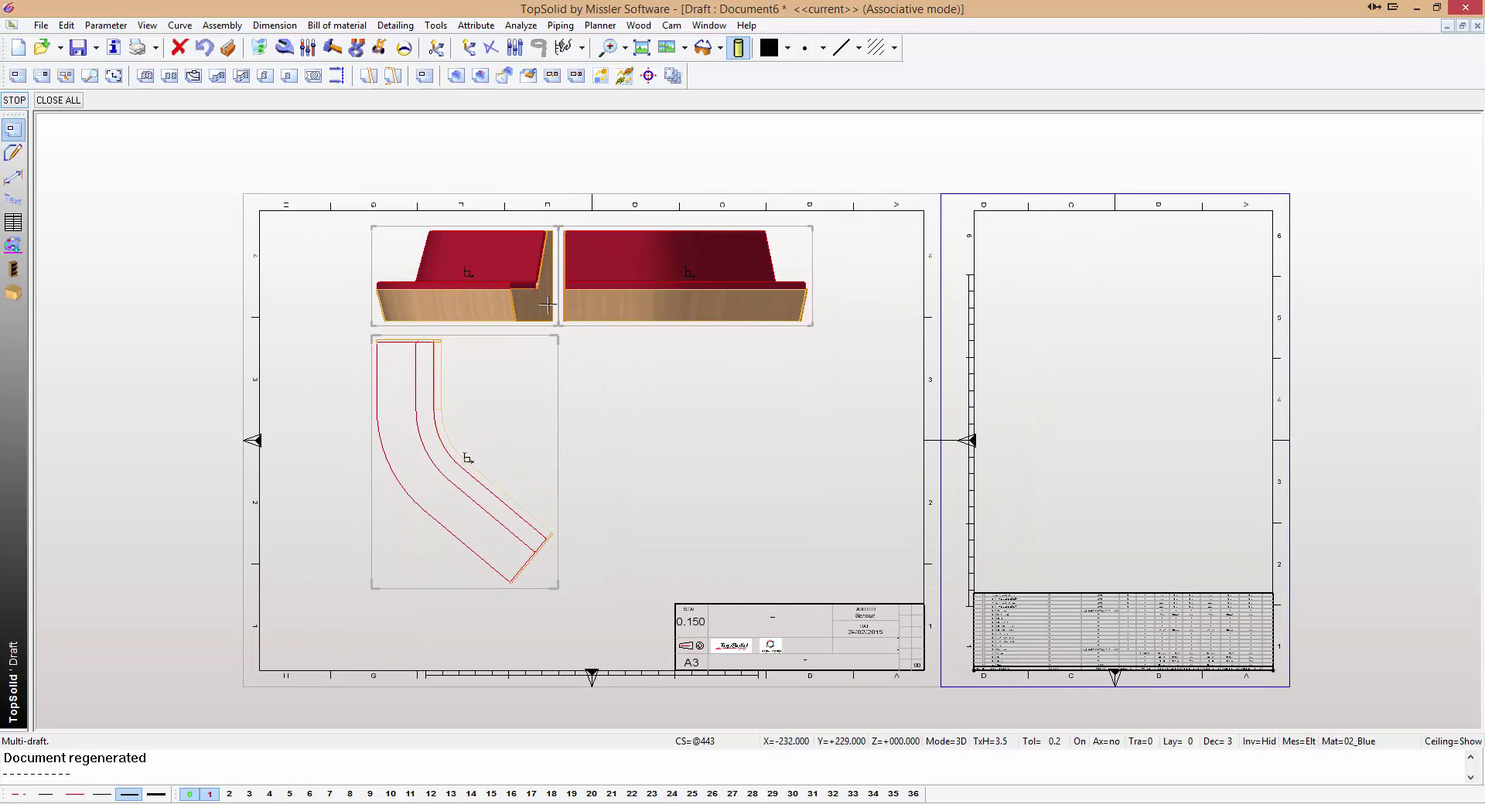
scroll(514, 292, "up", 1)
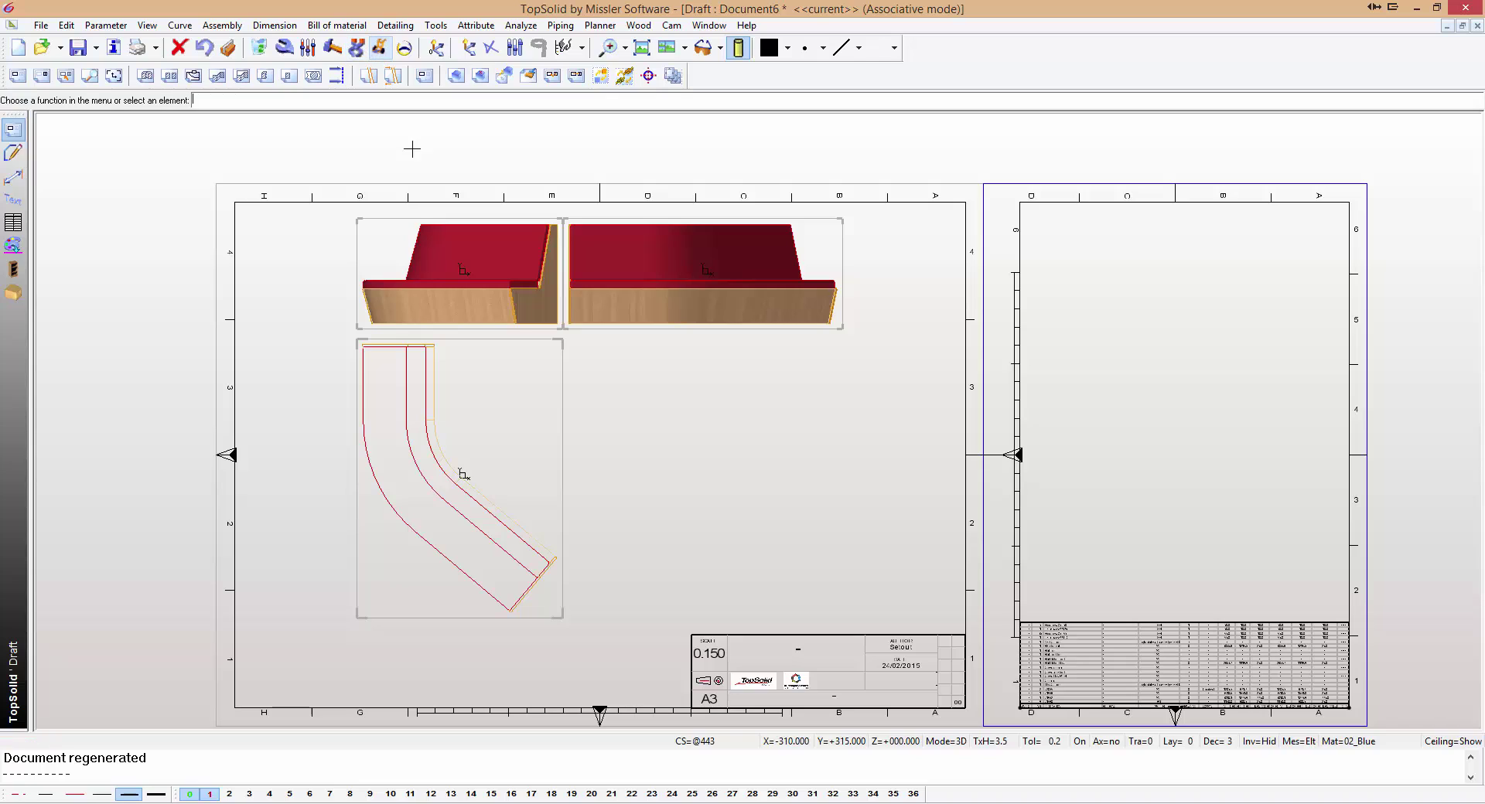
left_click(358, 220)
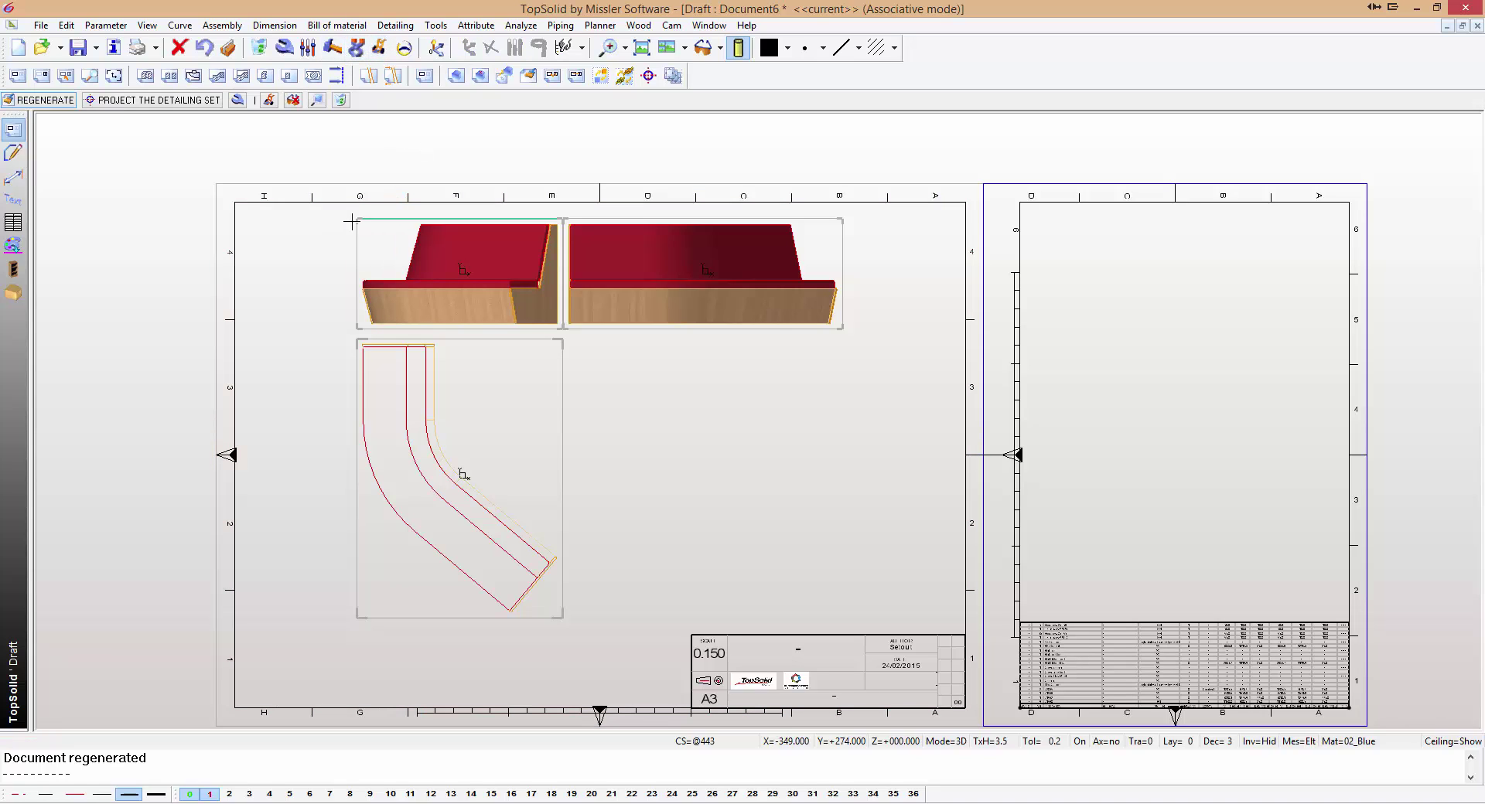
left_click(380, 48)
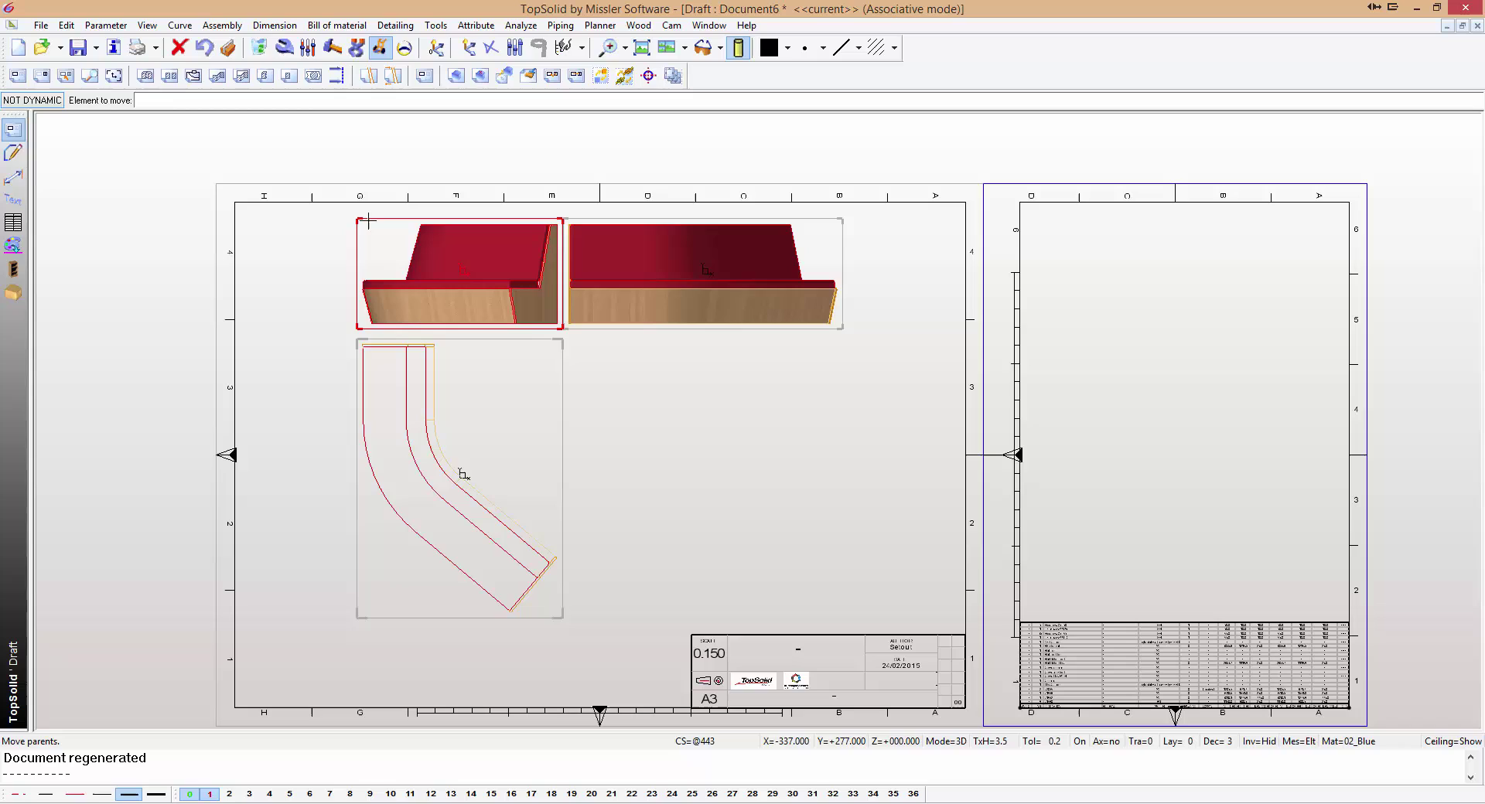
left_click(272, 229)
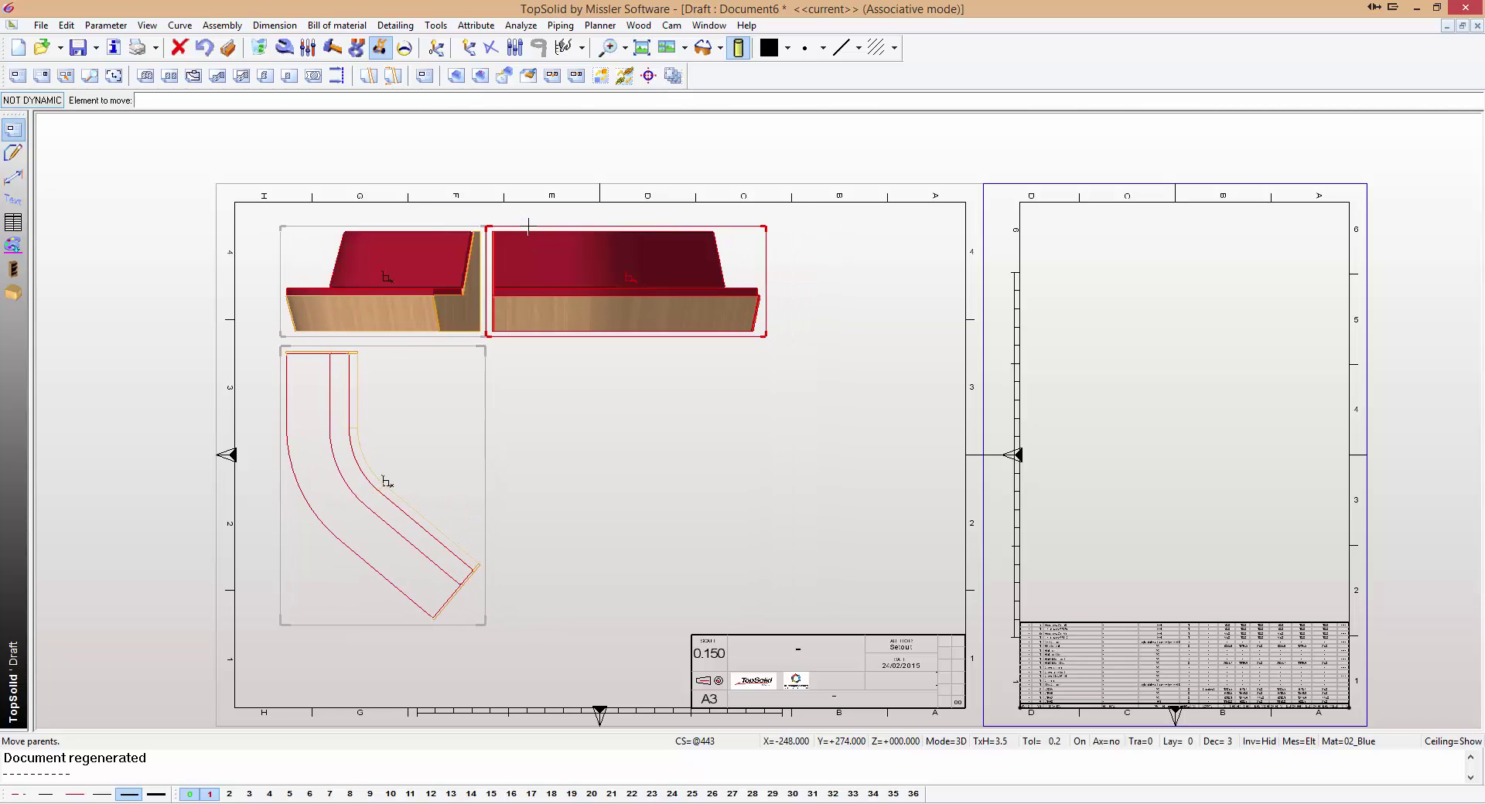
left_click(659, 248)
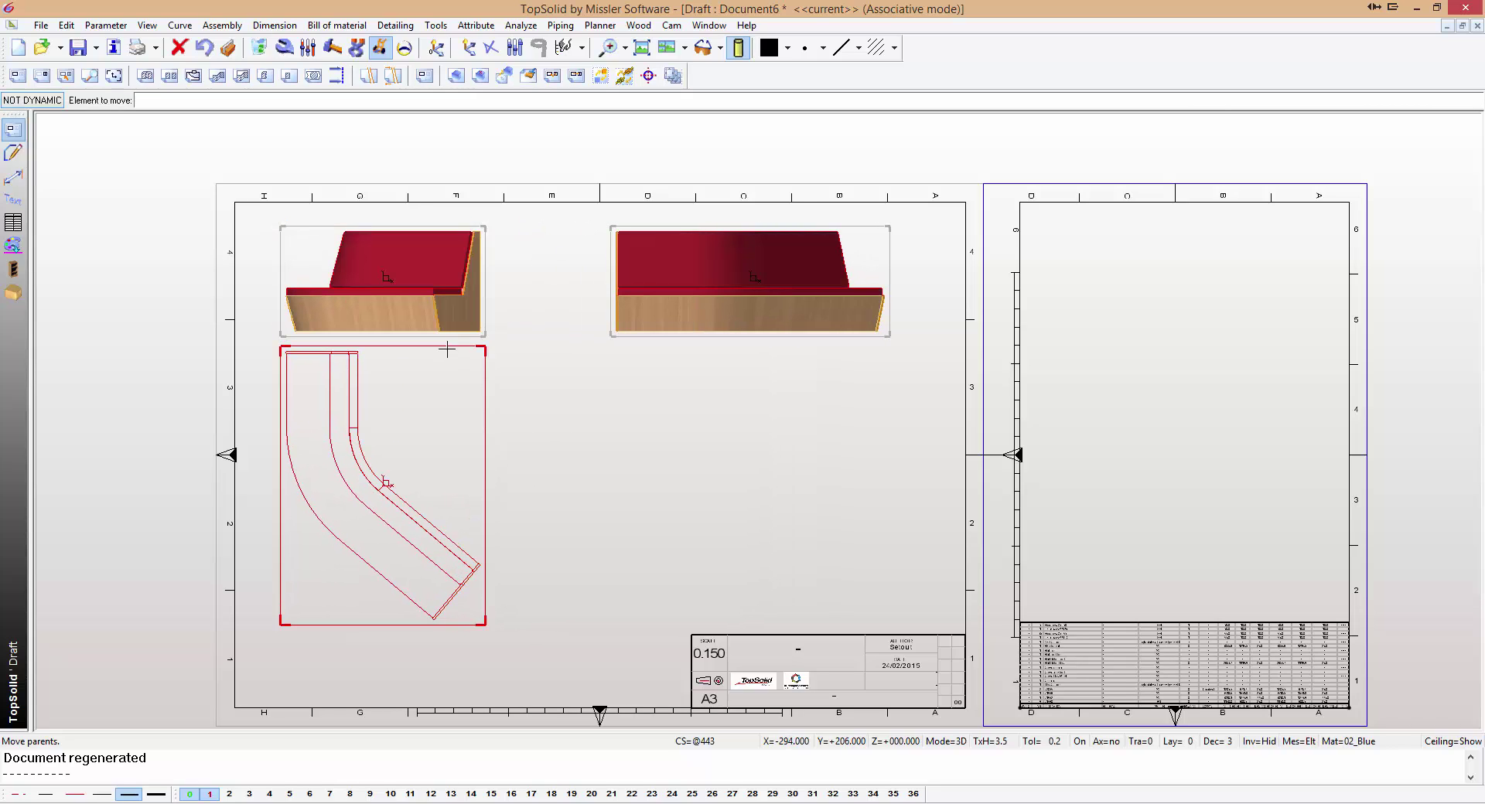
left_click(447, 350)
left_click(445, 368)
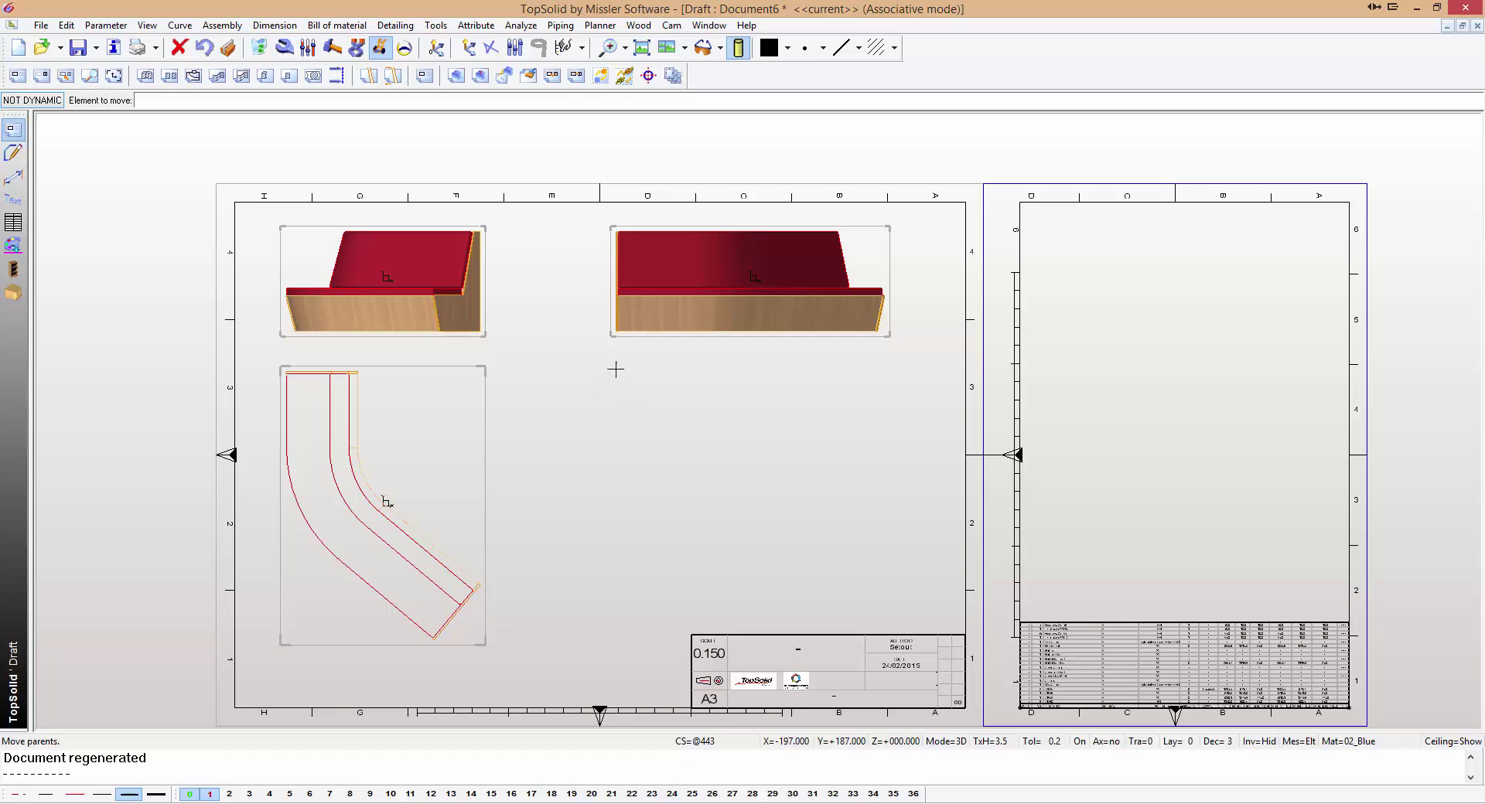
middle_click_drag(616, 369, 583, 327)
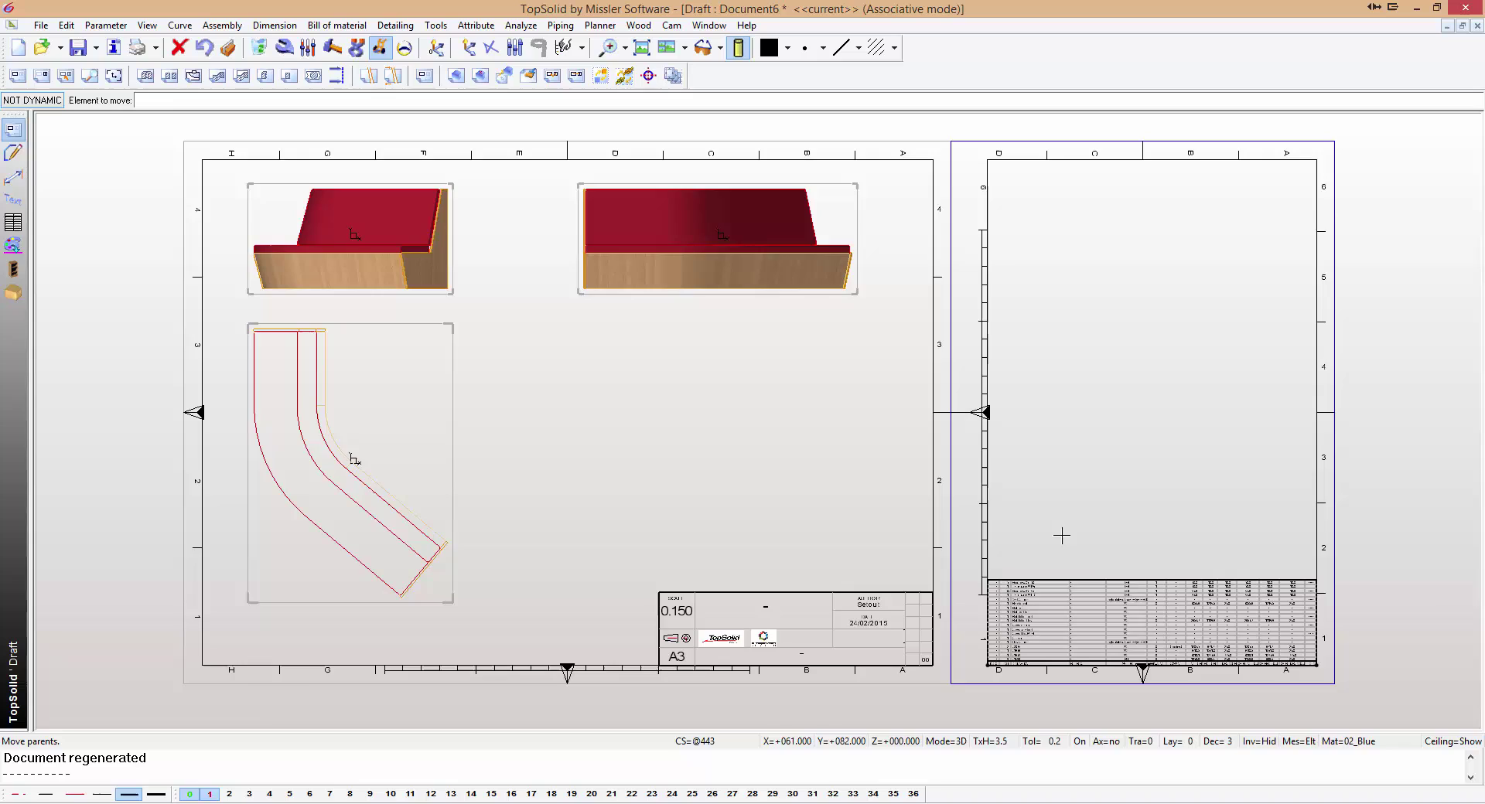
scroll(1060, 532, "up", 5)
scroll(939, 580, "up", 3)
scroll(1019, 371, "down", 6)
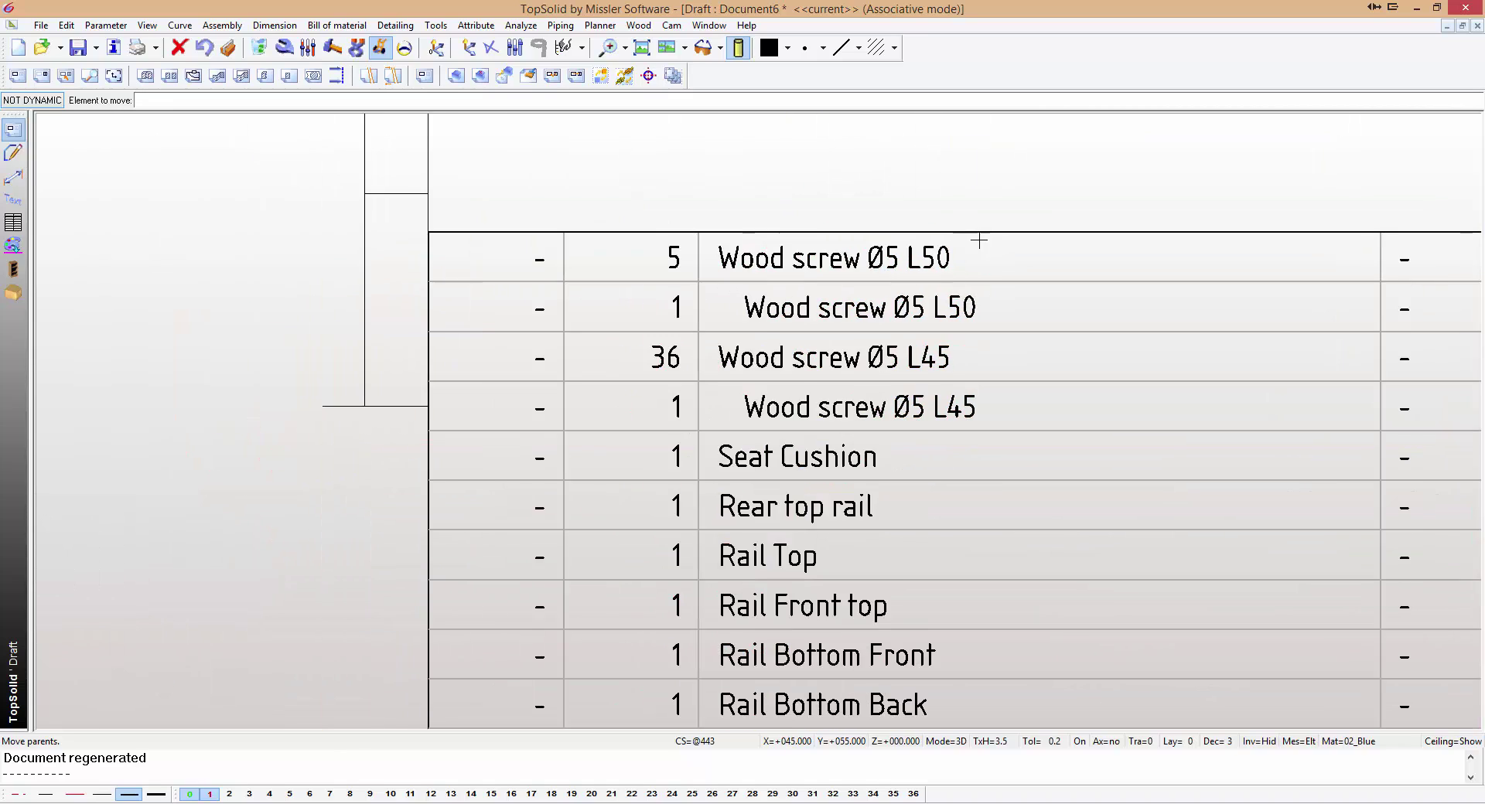
scroll(1046, 366, "down", 4)
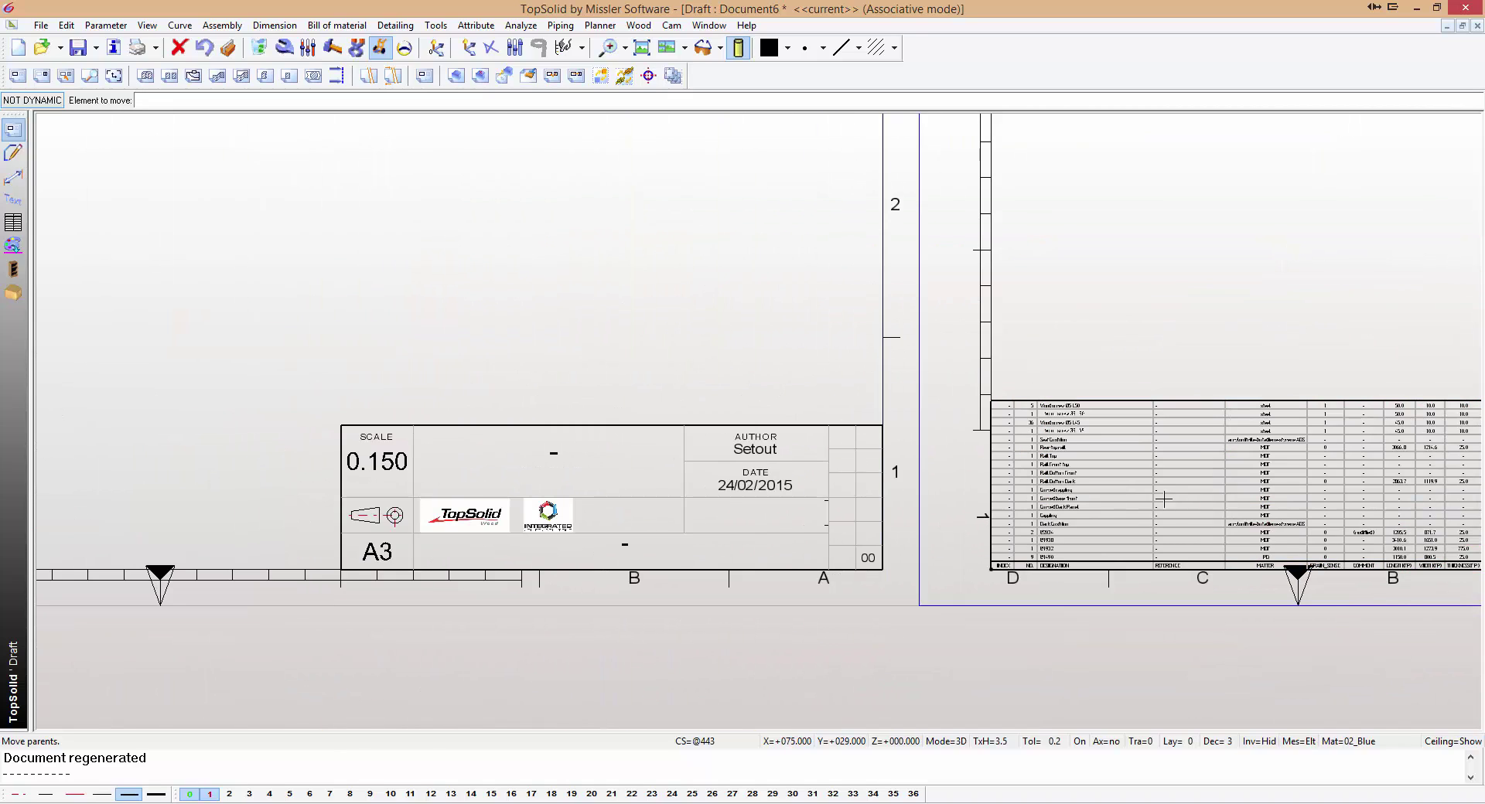
middle_click_drag(1193, 523, 828, 490)
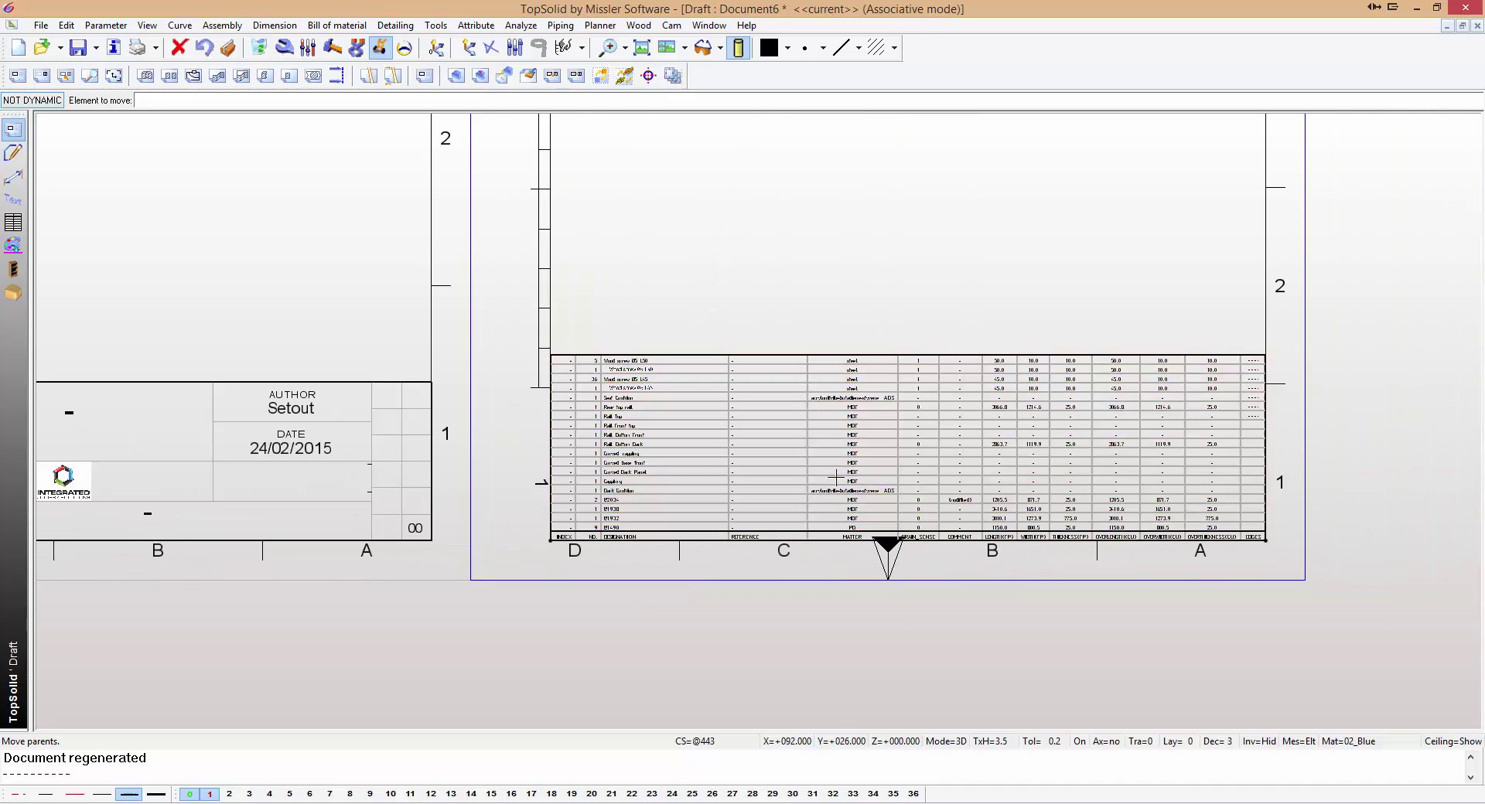
middle_click_drag(714, 445, 1144, 533)
scroll(1144, 534, "down", 3)
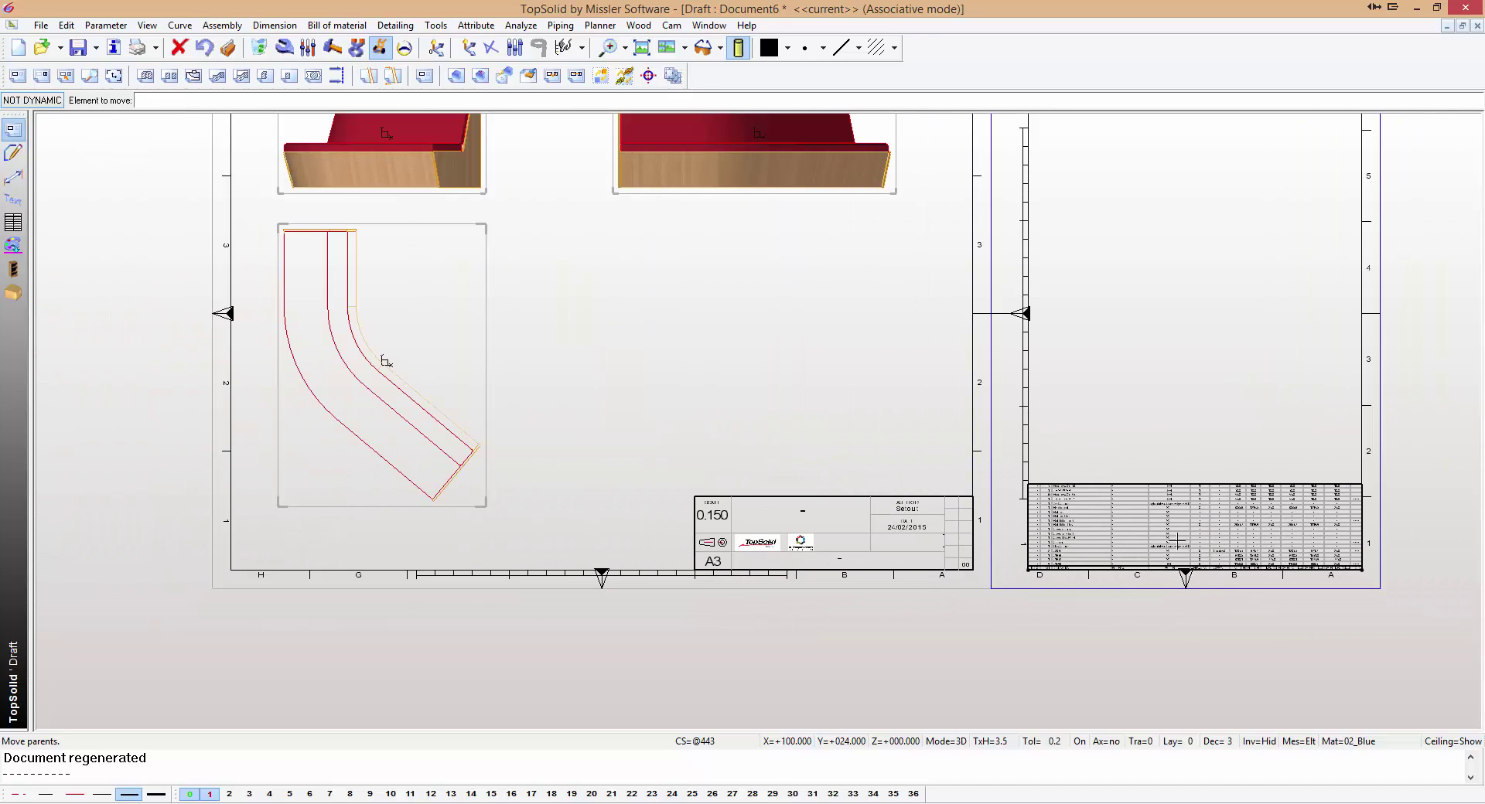
Dimension the plan view's 900 straight length, 1500 slanted leg and 130° angle.
left_click(13, 176)
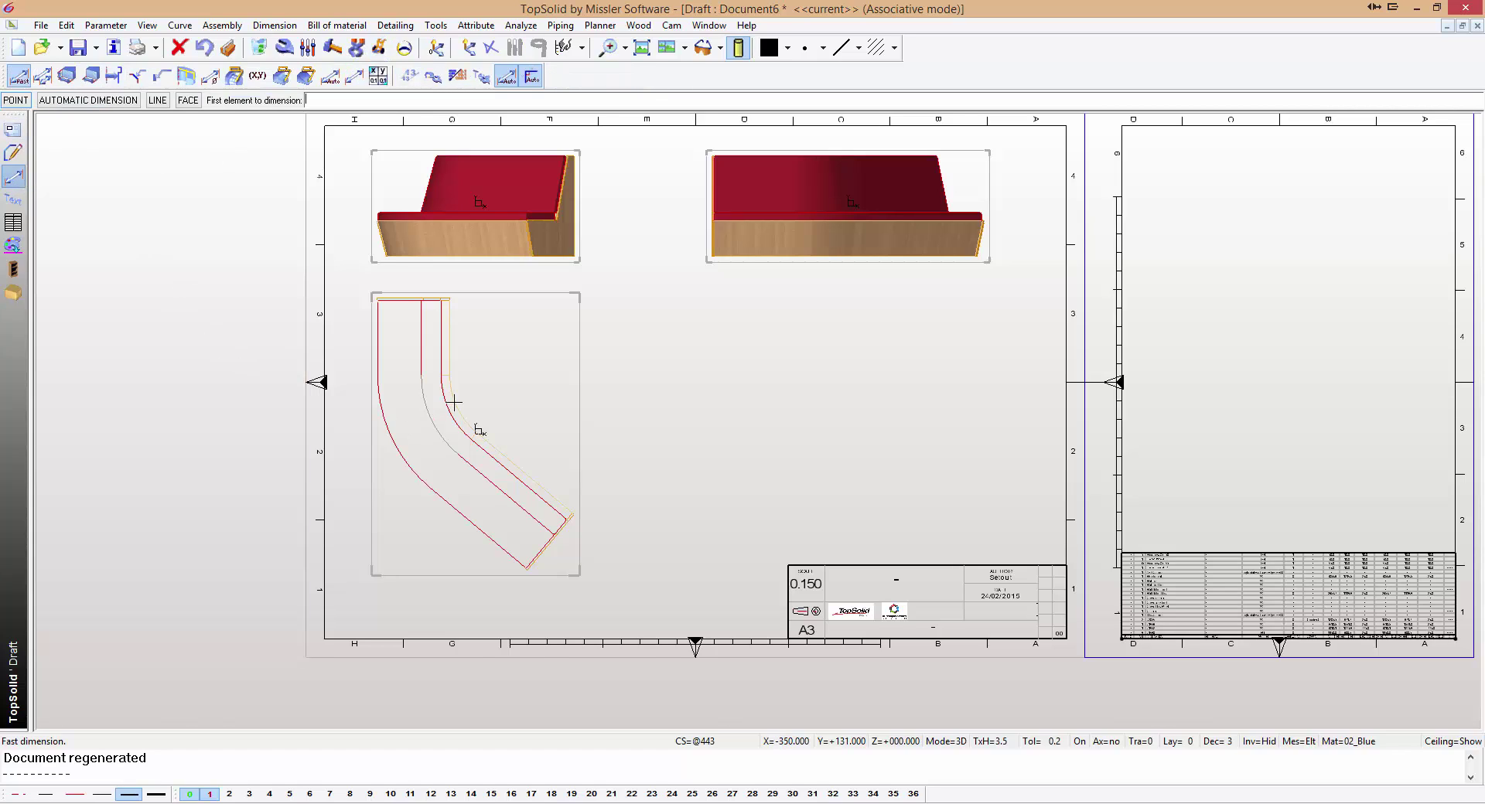
scroll(454, 315, "up", 3)
left_click(463, 271)
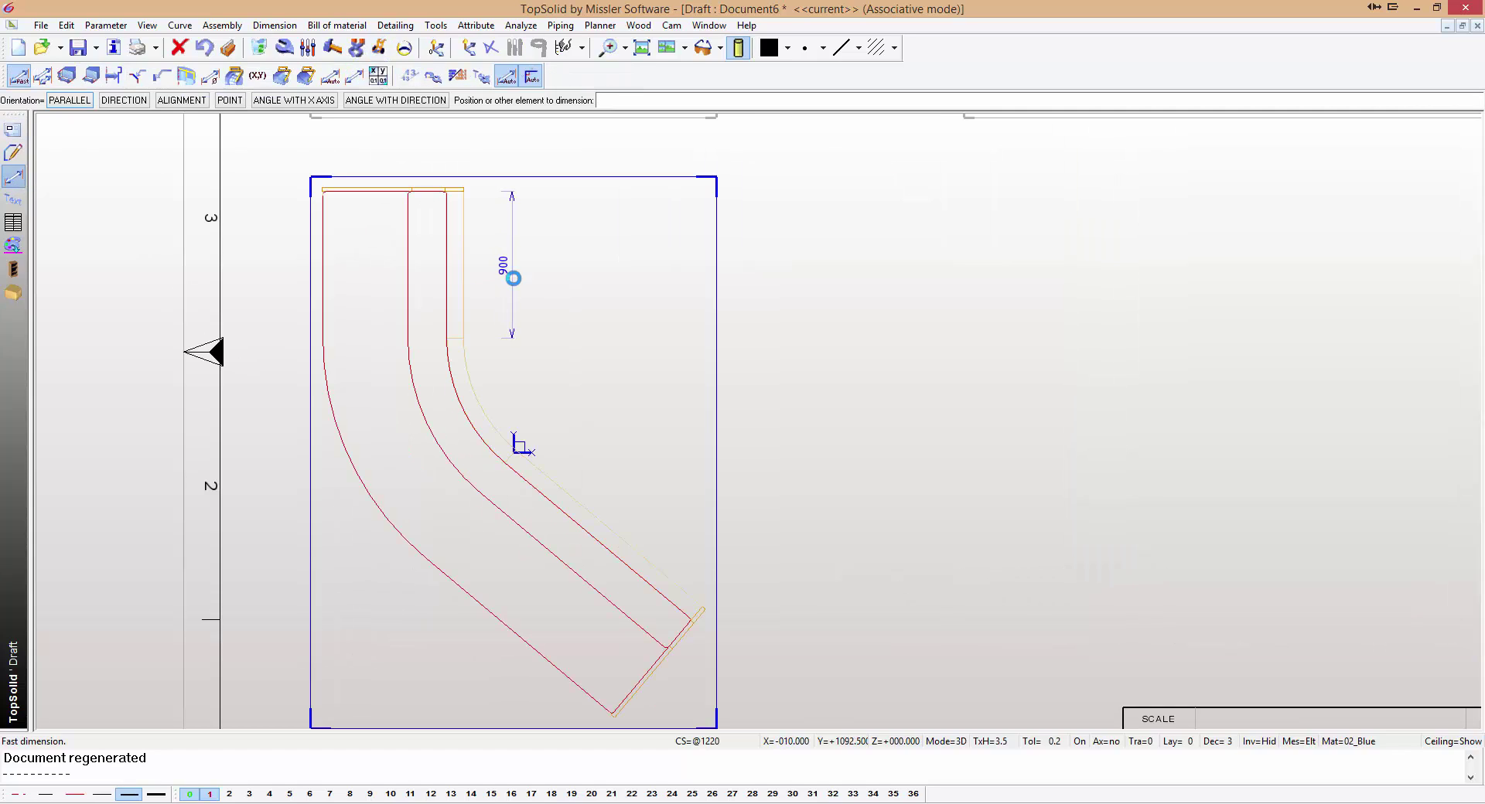
left_click(511, 274)
left_click(646, 509)
left_click(656, 483)
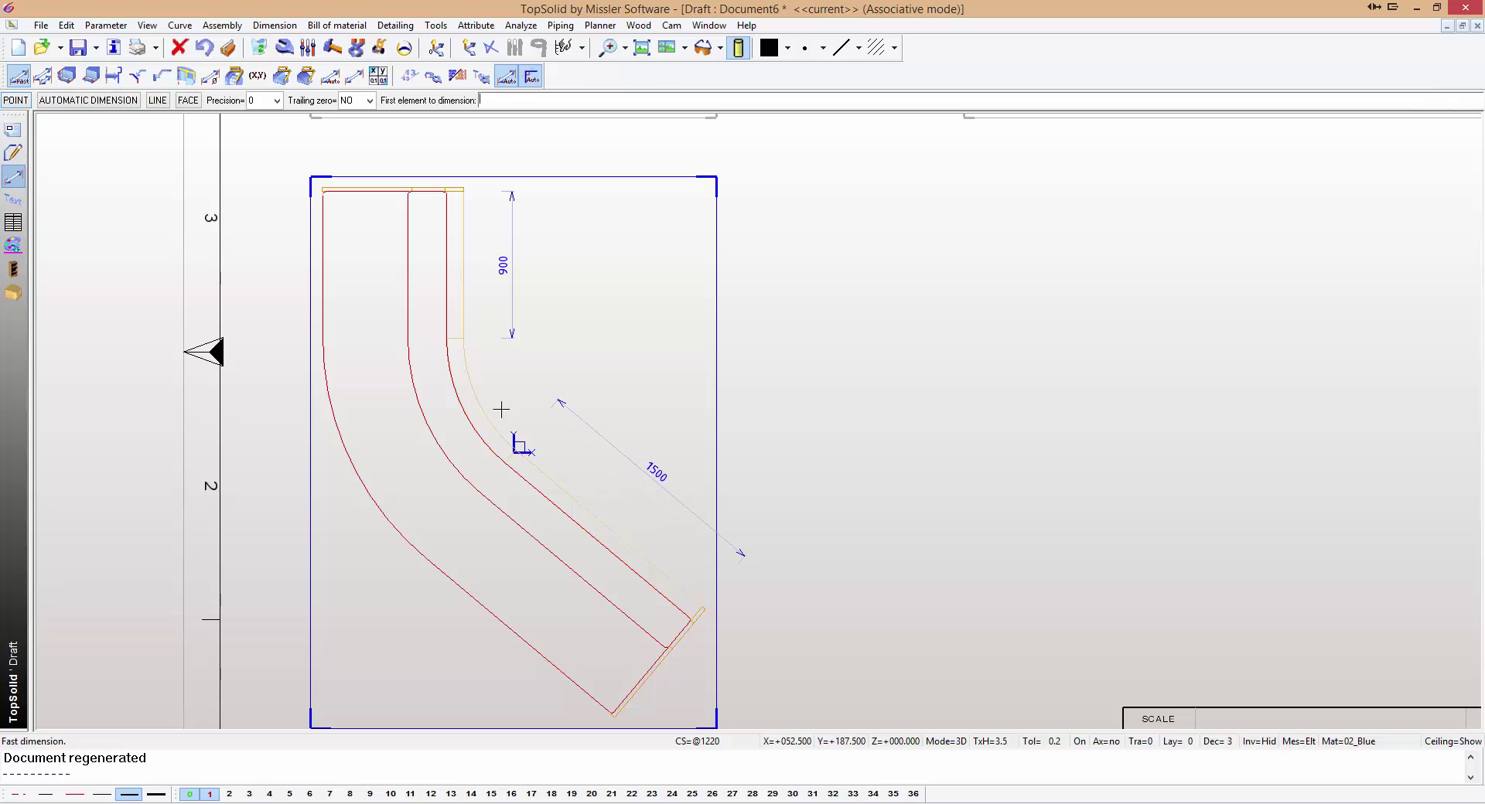
left_click(463, 276)
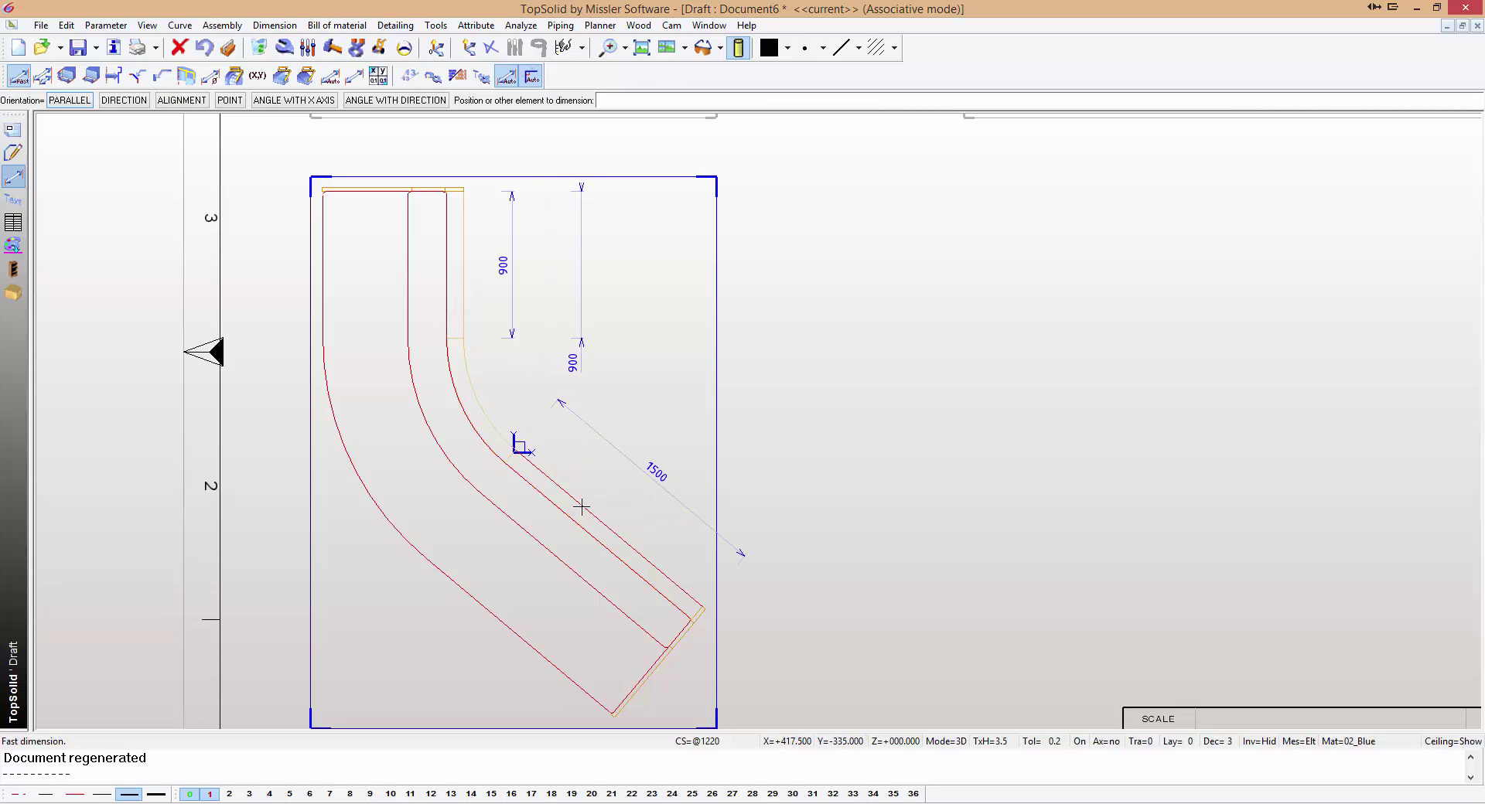
left_click(576, 512)
left_click(753, 358)
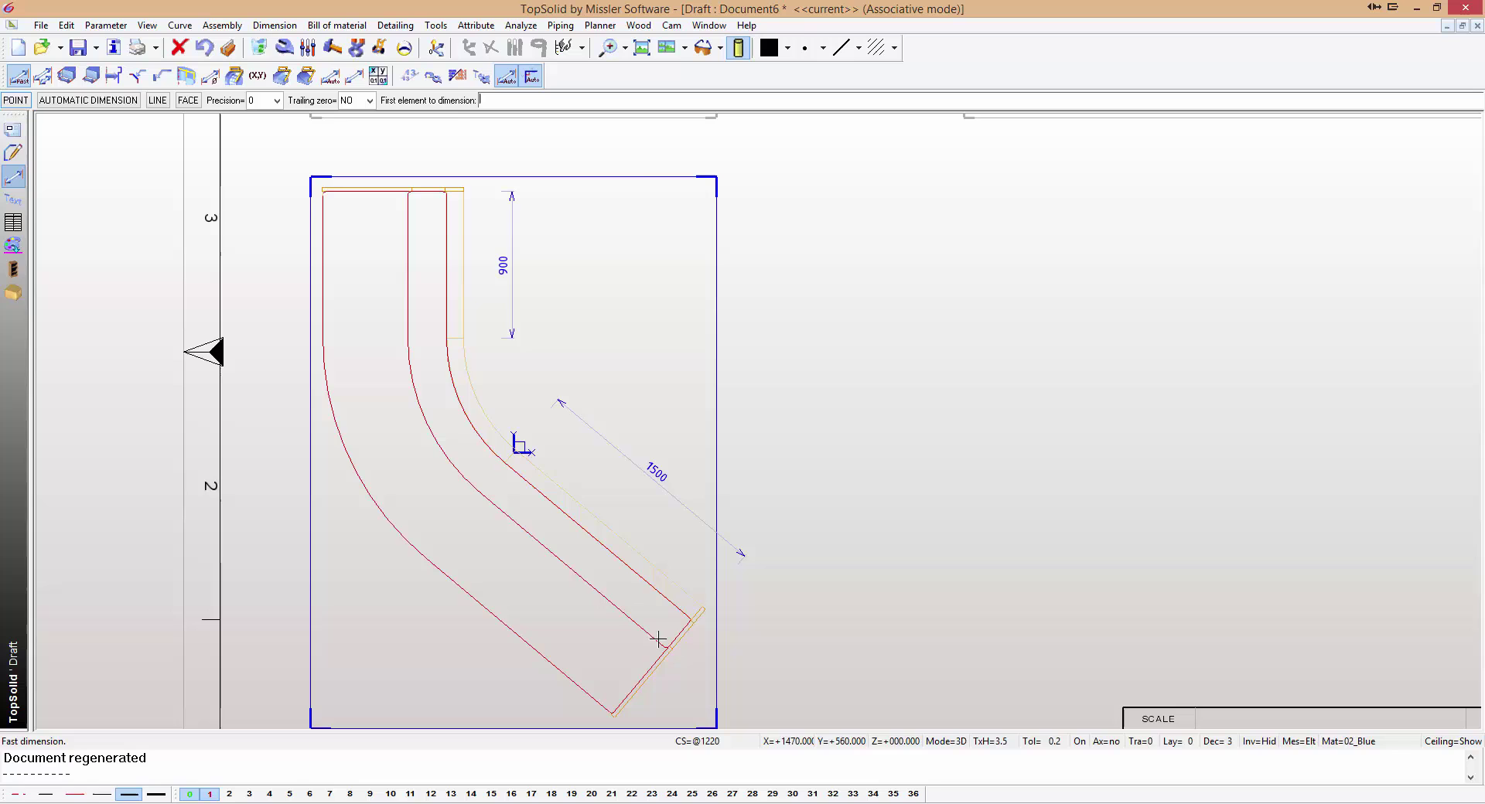
Add the 872 width at the slanted leg's end and a 1209 height beside the left 3D view.
left_click(646, 629)
scroll(600, 730, "up", 1)
scroll(613, 712, "up", 4)
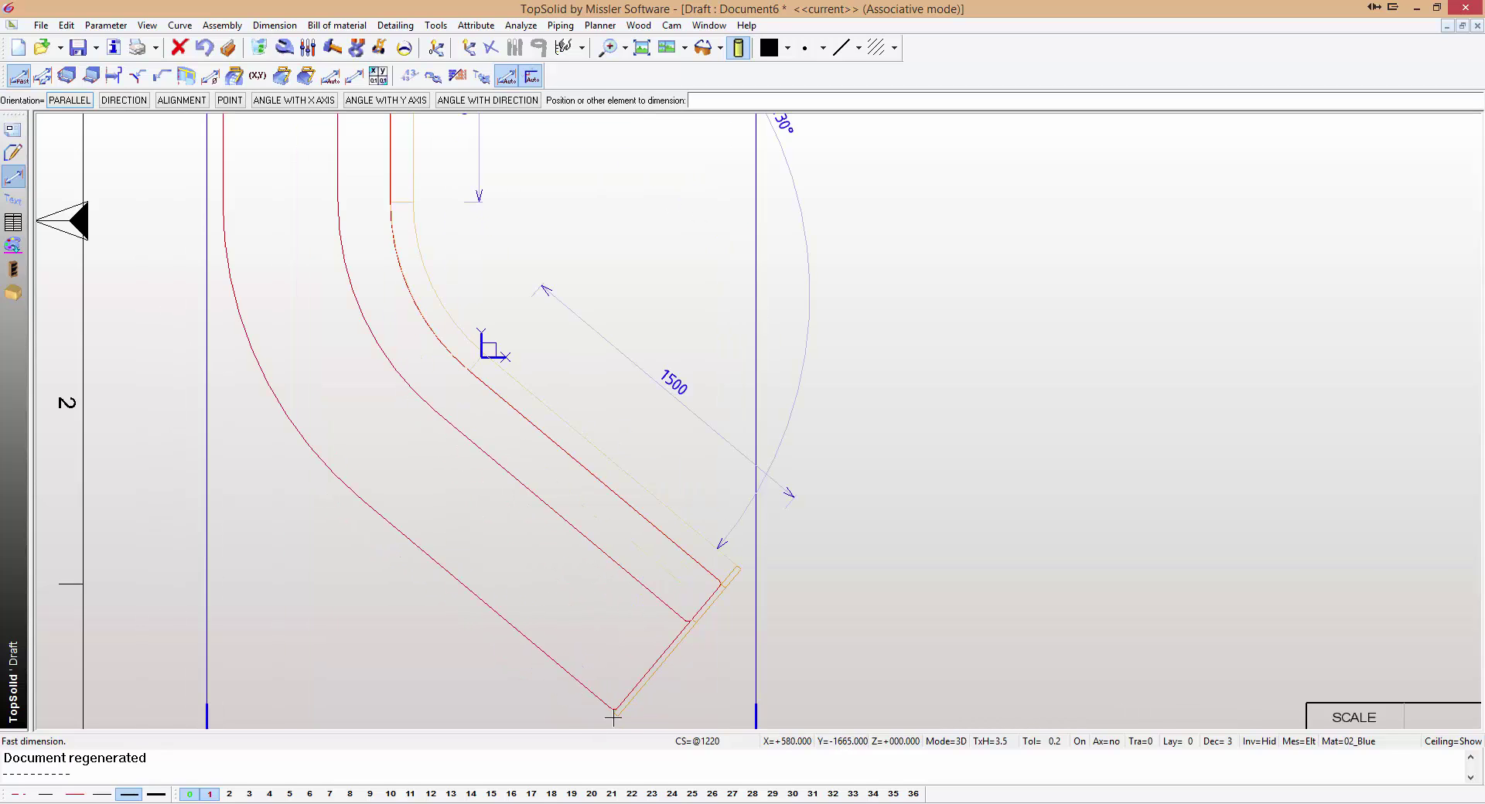
left_click(621, 708)
scroll(600, 611, "down", 6)
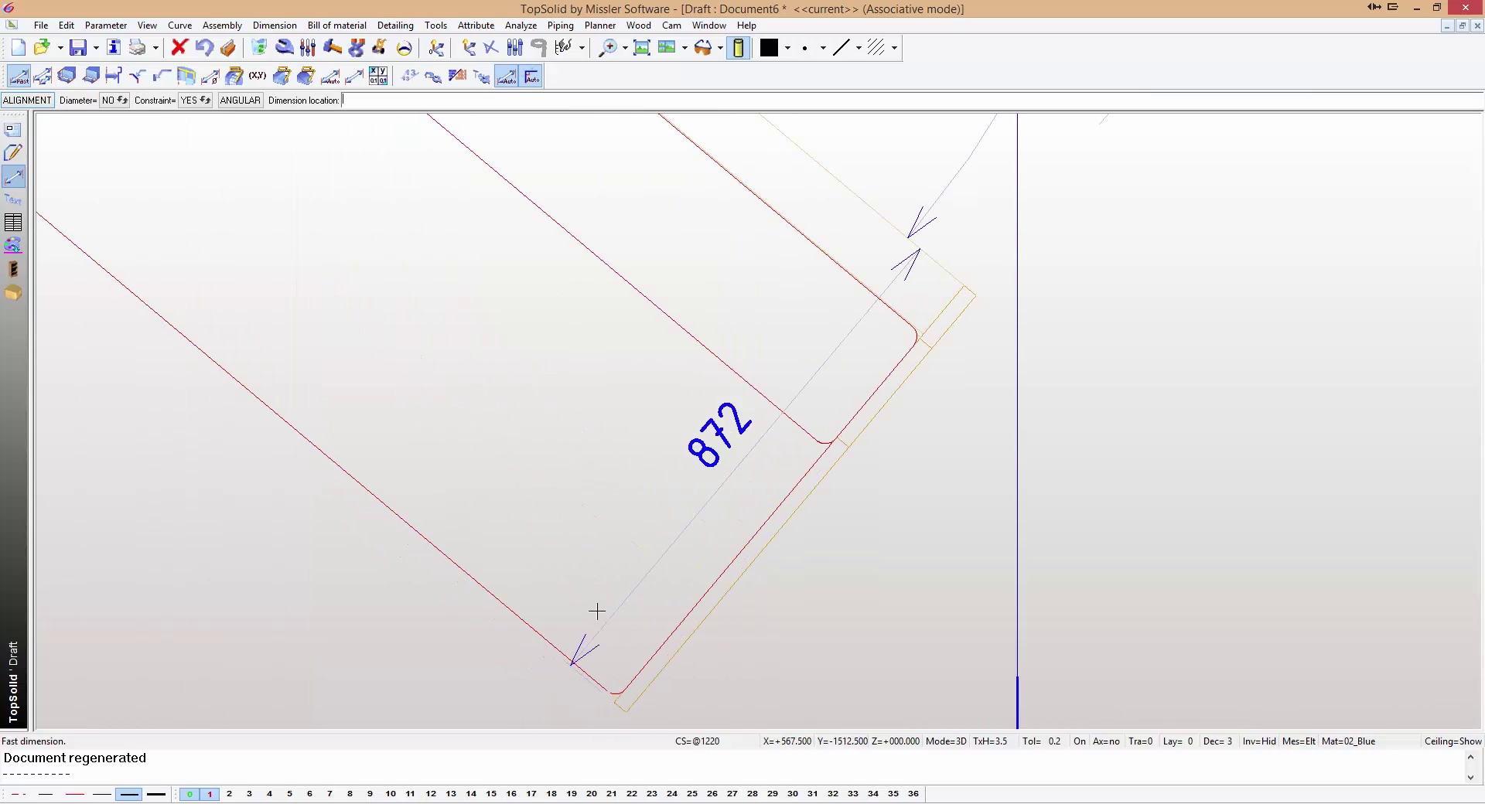
scroll(652, 619, "up", 1)
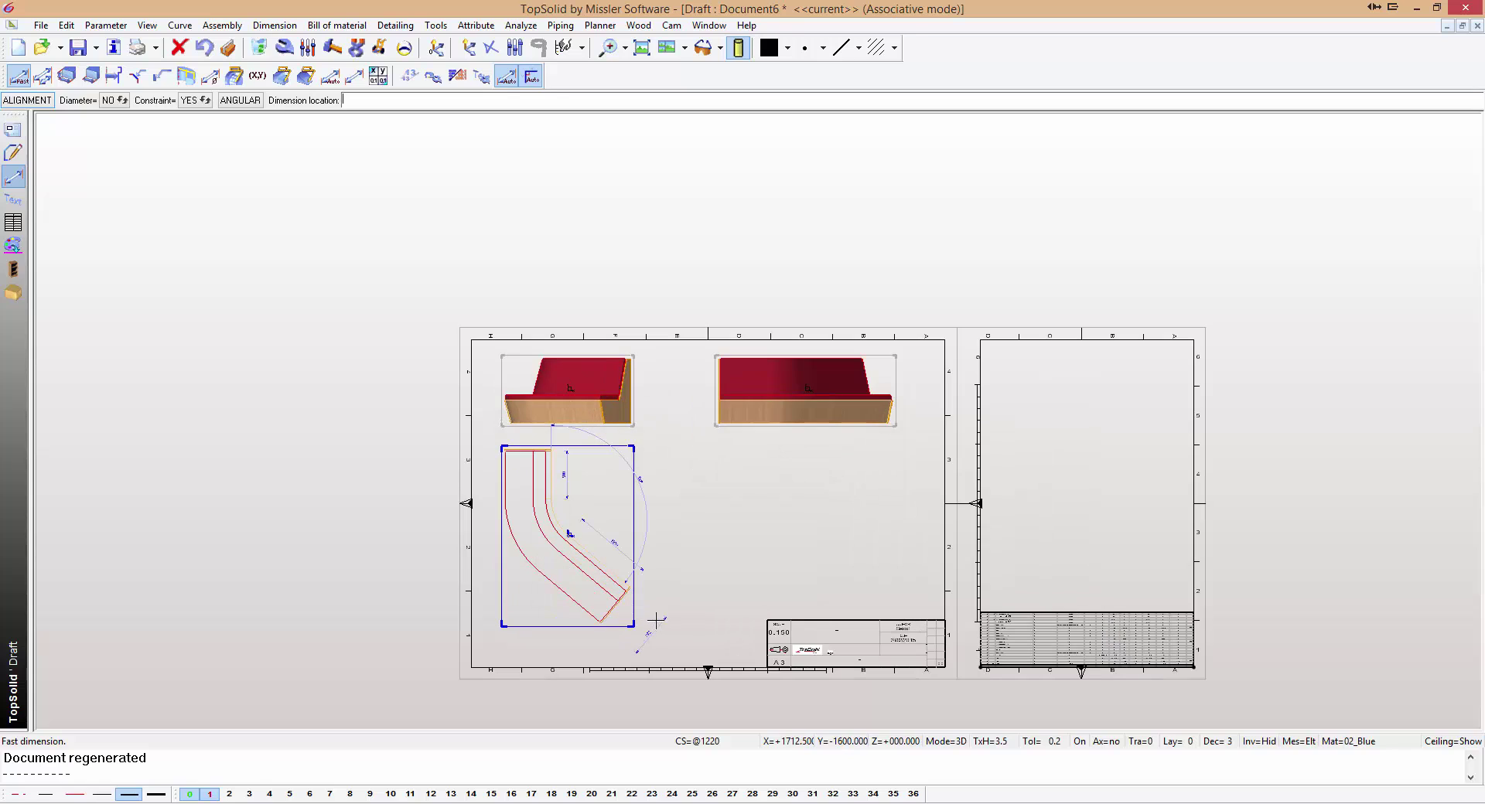
left_click(655, 620)
scroll(612, 352, "up", 4)
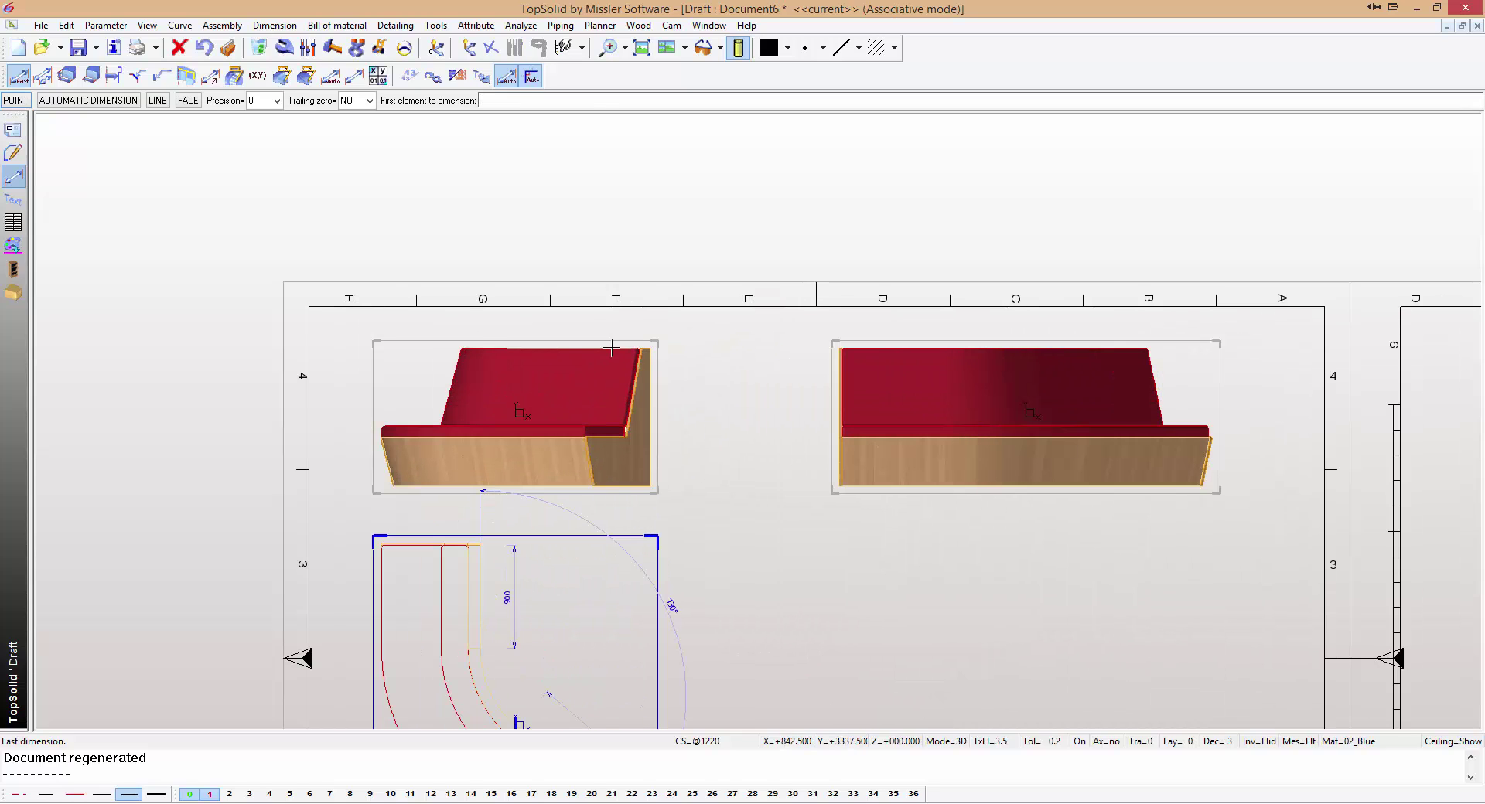
left_click(611, 349)
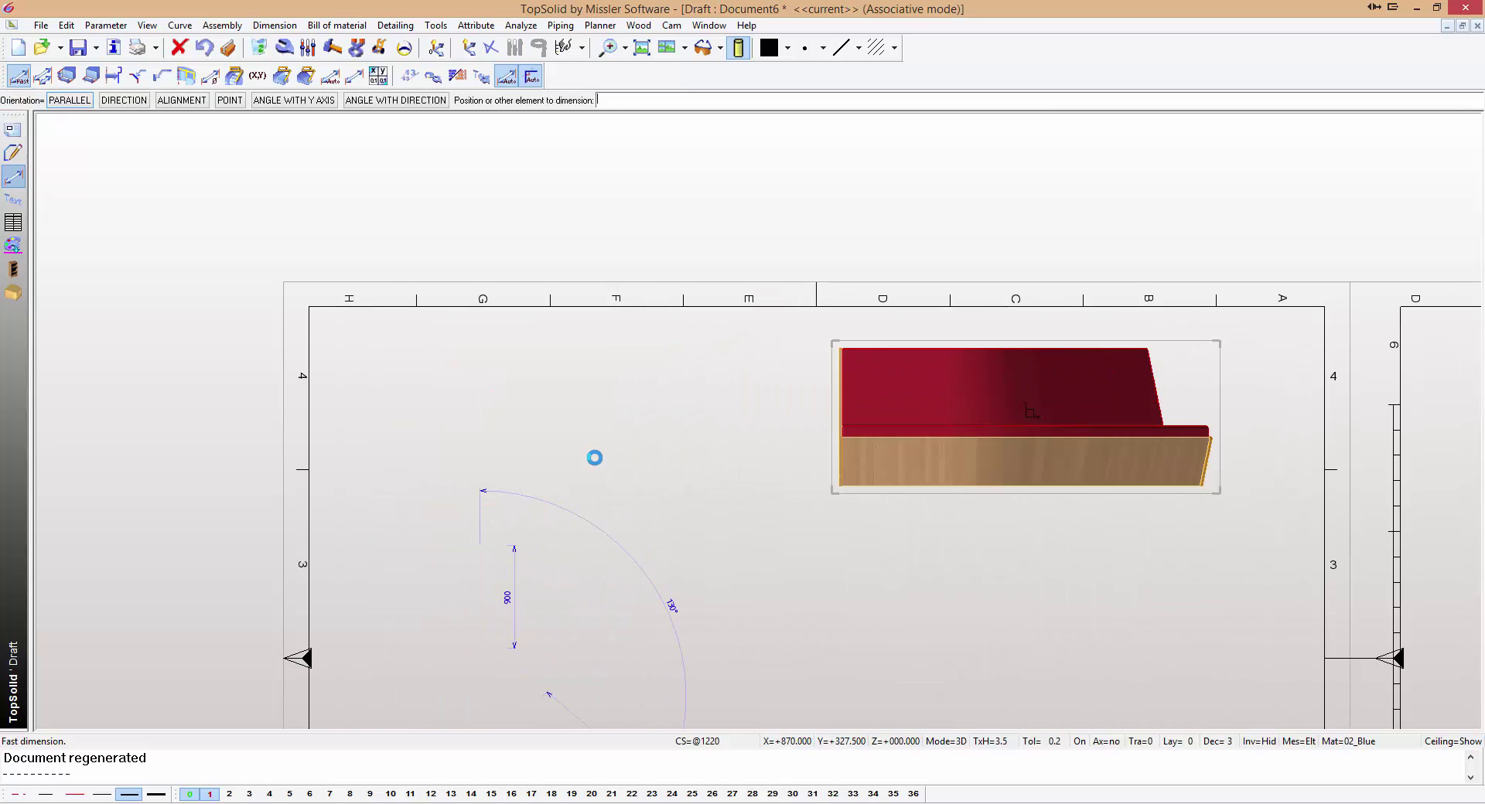
left_click(710, 457)
Dimension the 25 seat-back thickness at the top and at the angled end of the plan view.
scroll(446, 548, "up", 4)
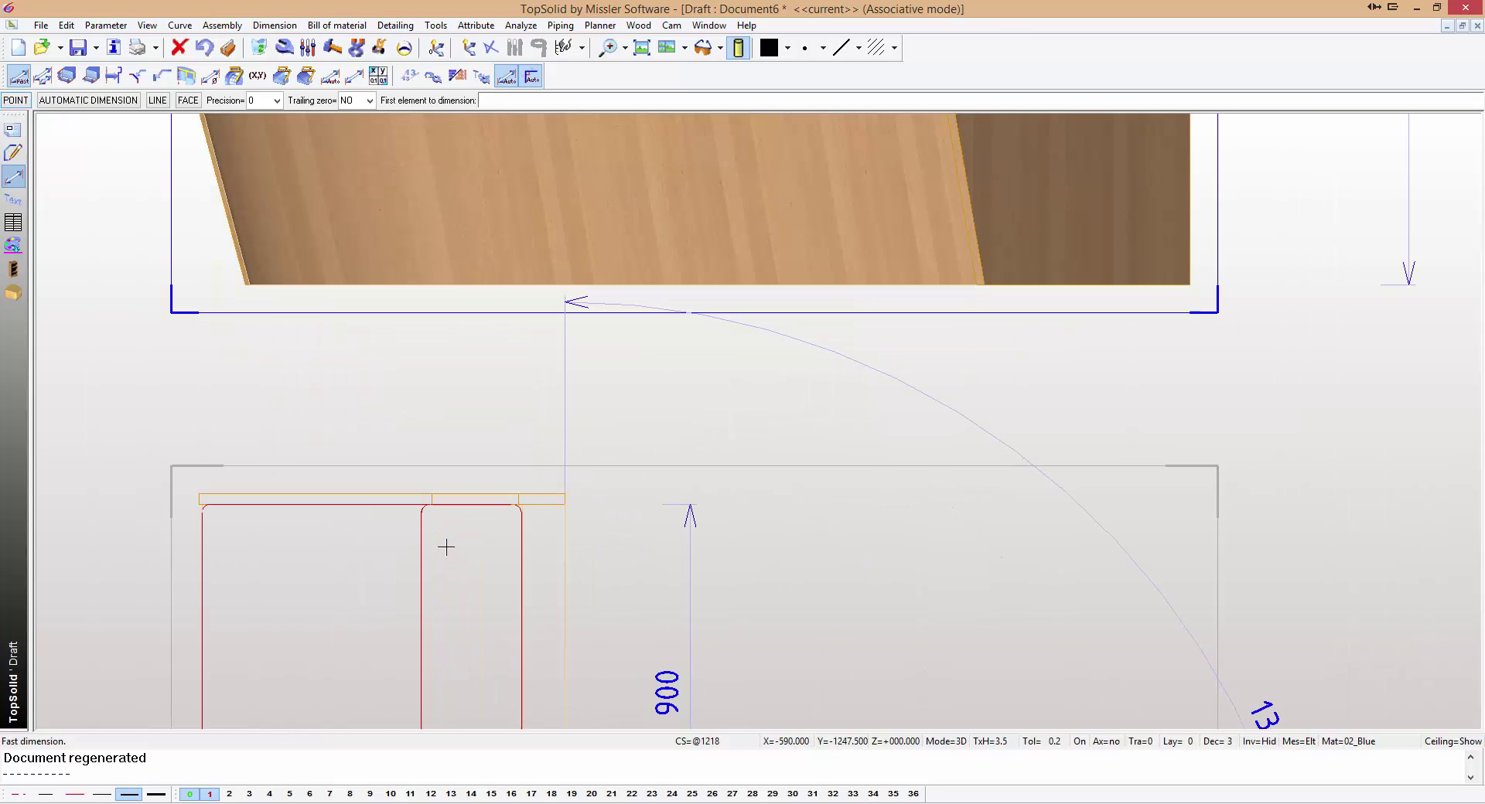
left_click(466, 495)
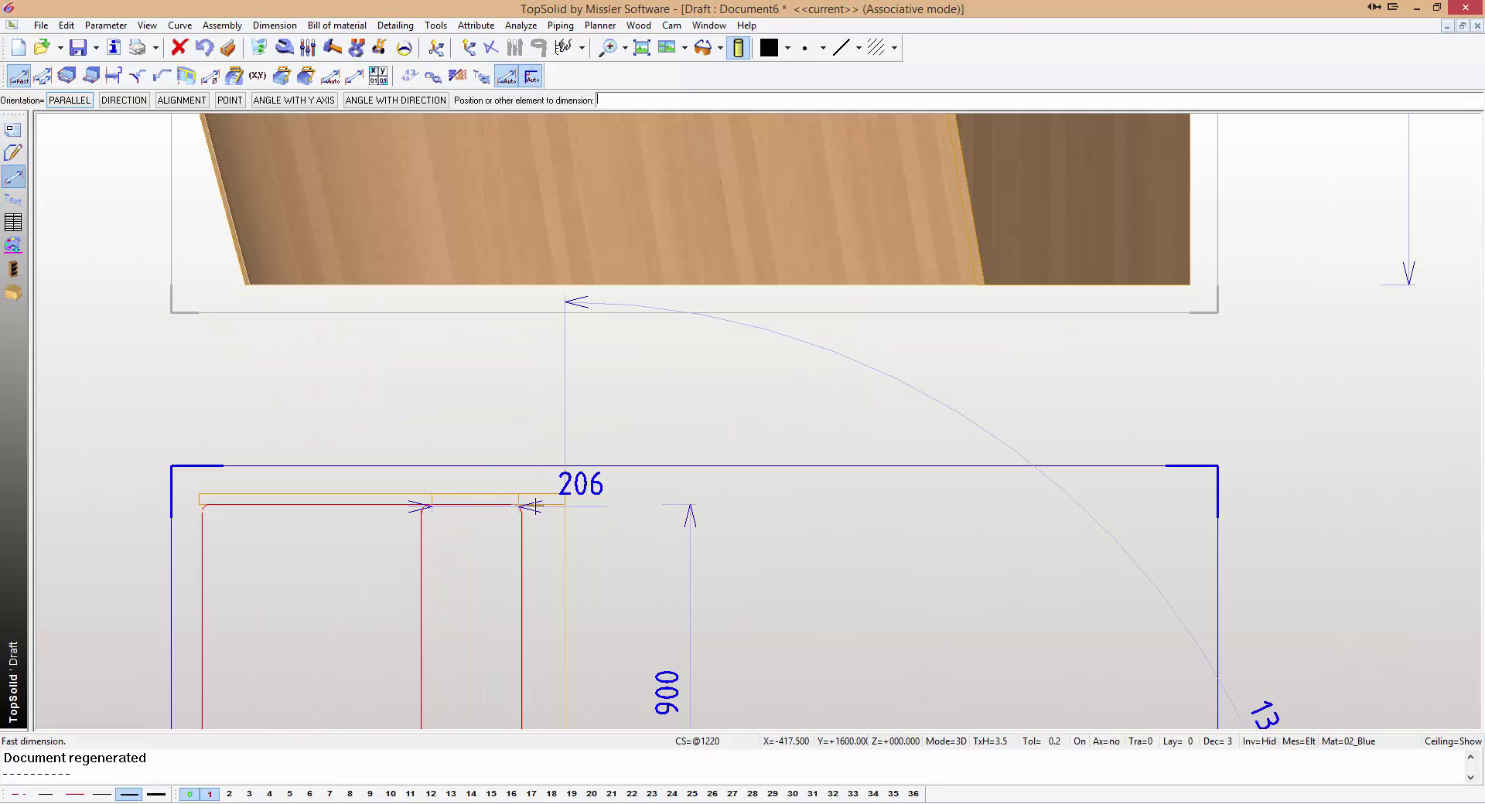
left_click(596, 495)
scroll(596, 391, "down", 3)
scroll(690, 607, "up", 3)
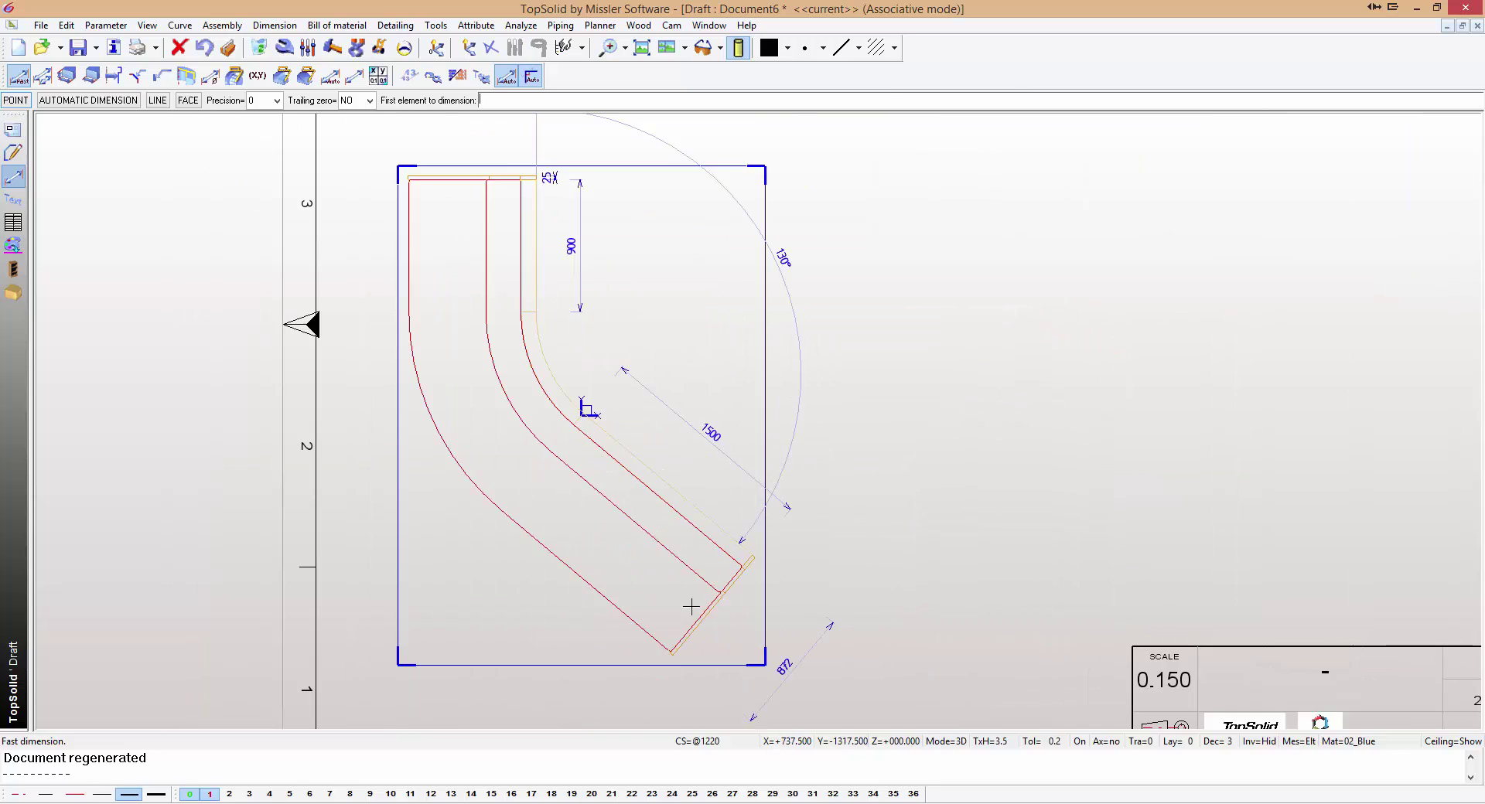
scroll(690, 607, "up", 3)
left_click(765, 520)
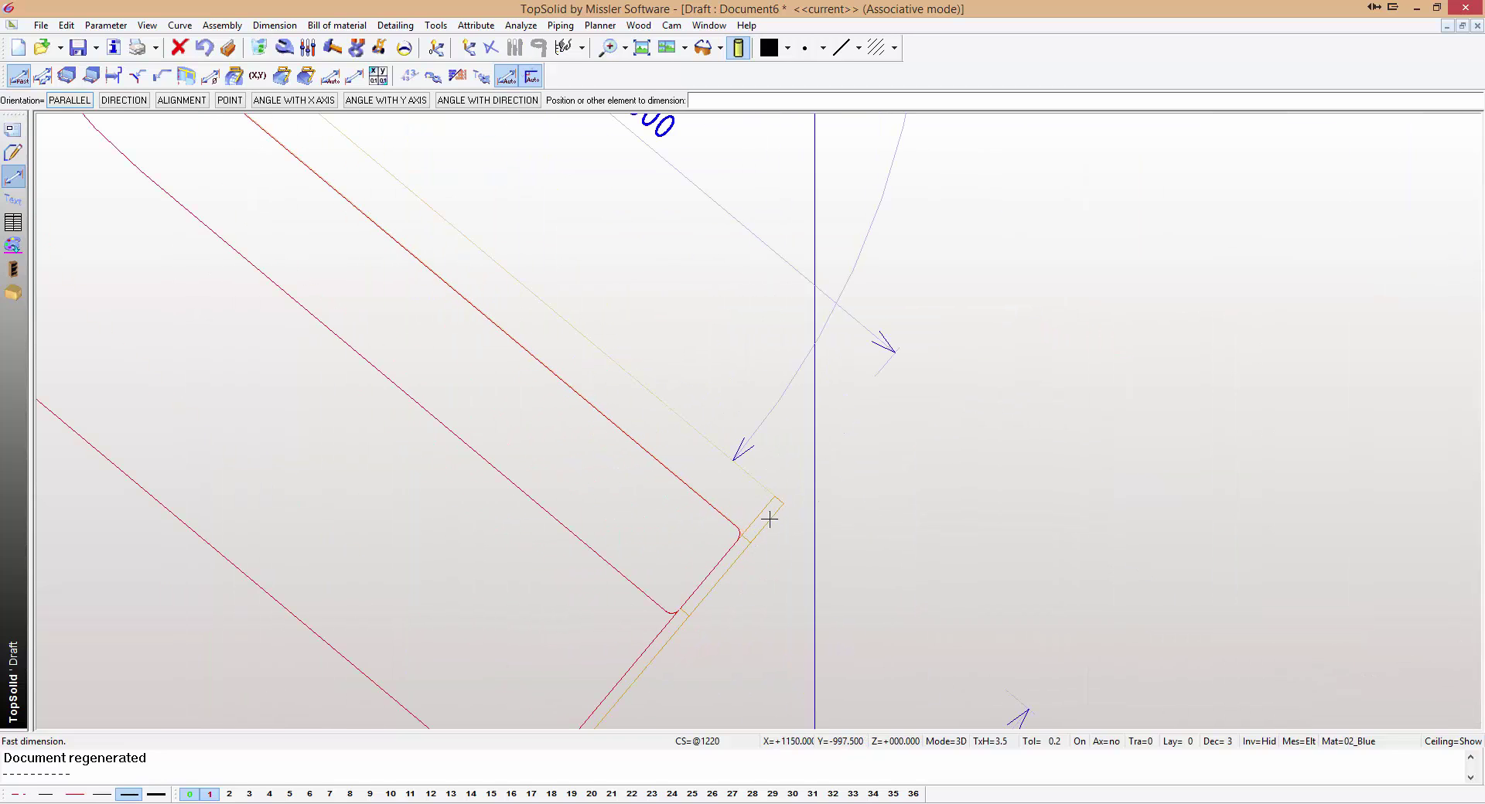
left_click(796, 500)
scroll(800, 502, "down", 3)
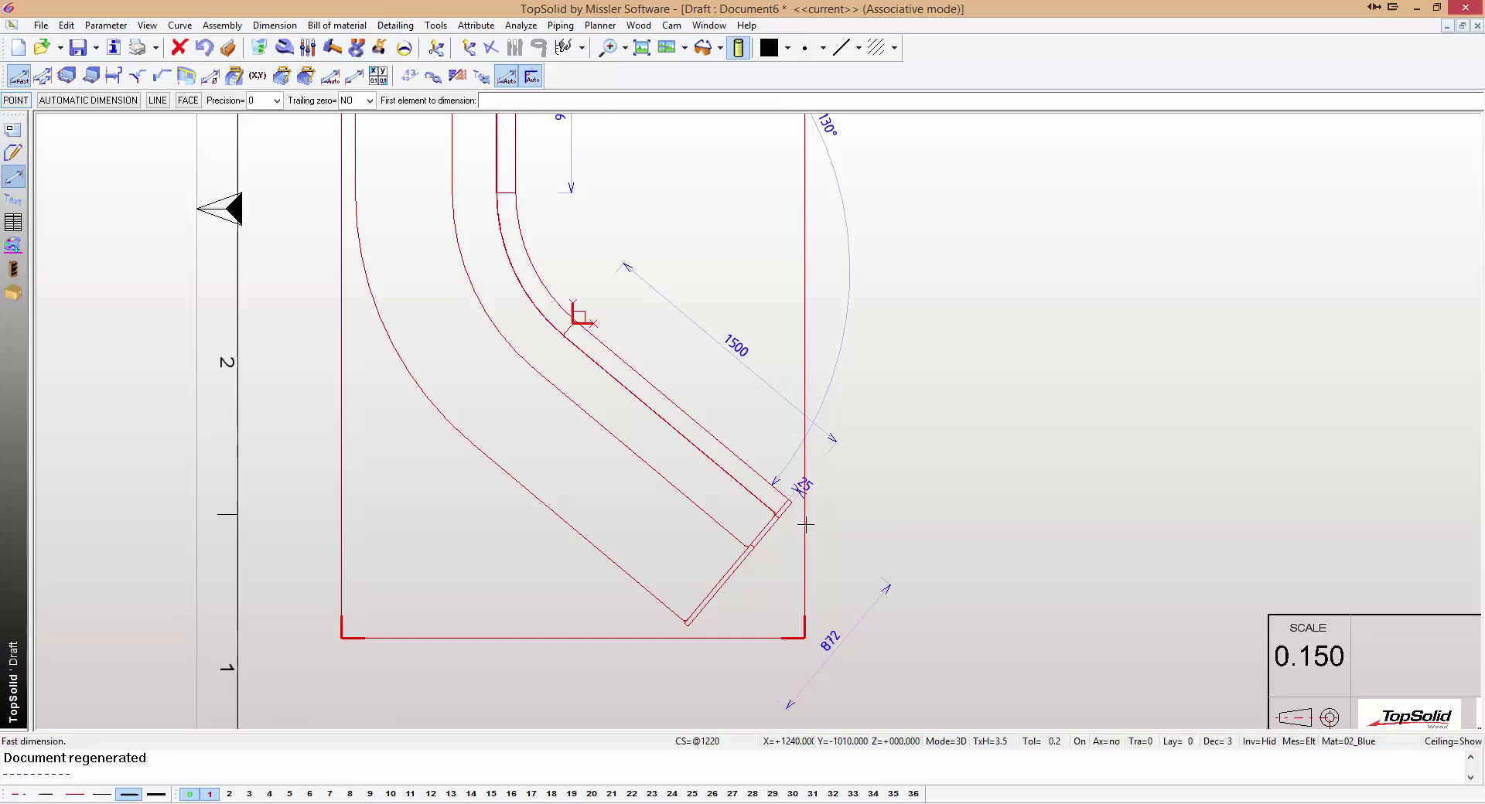
scroll(805, 524, "down", 2)
middle_click_drag(736, 439, 676, 467)
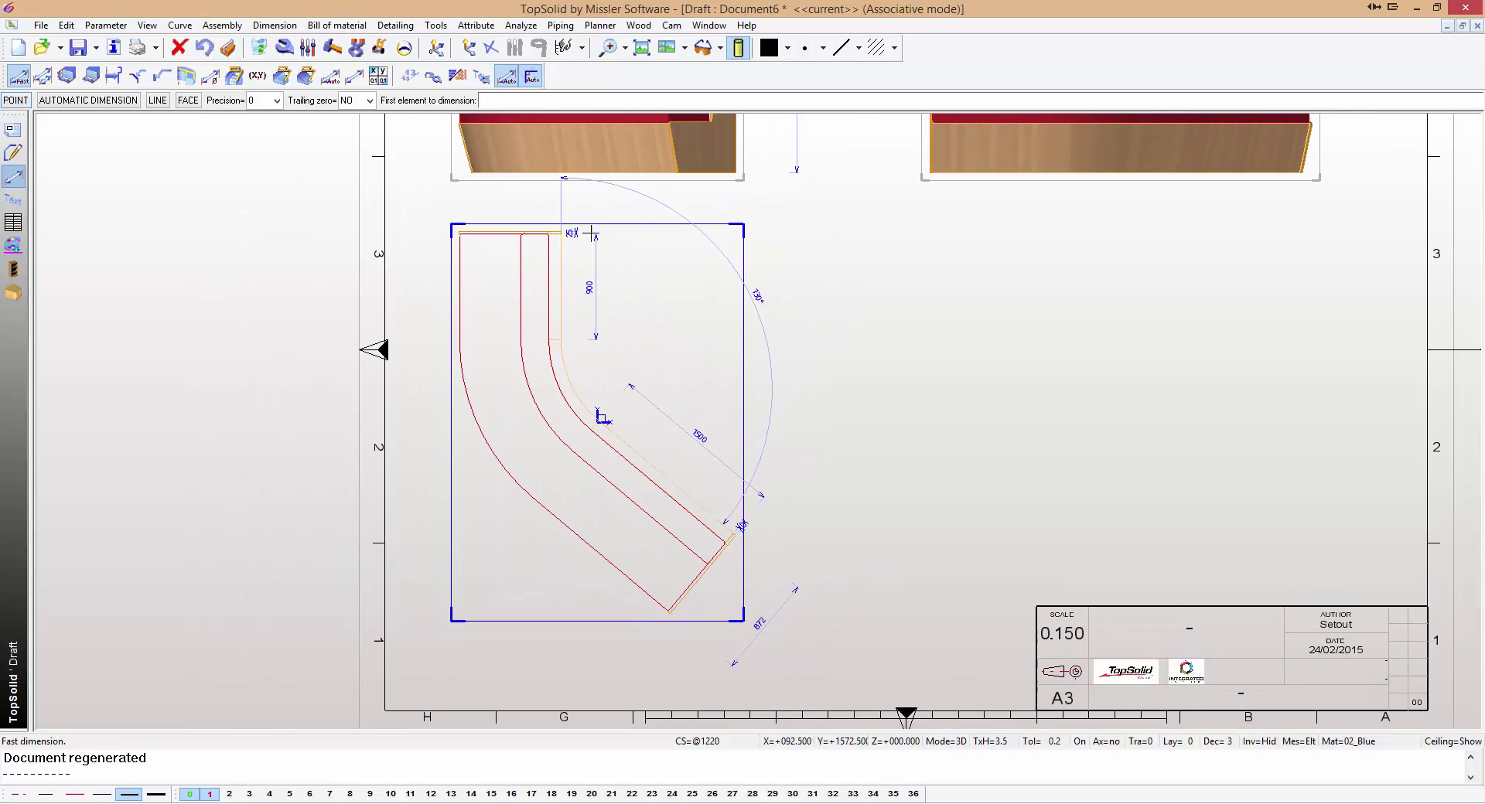
left_click(284, 47)
scroll(210, 191, "up", 3)
Change the seat-back thickness nominal value from 25 to 16 via its plan-view dimension.
left_click(308, 47)
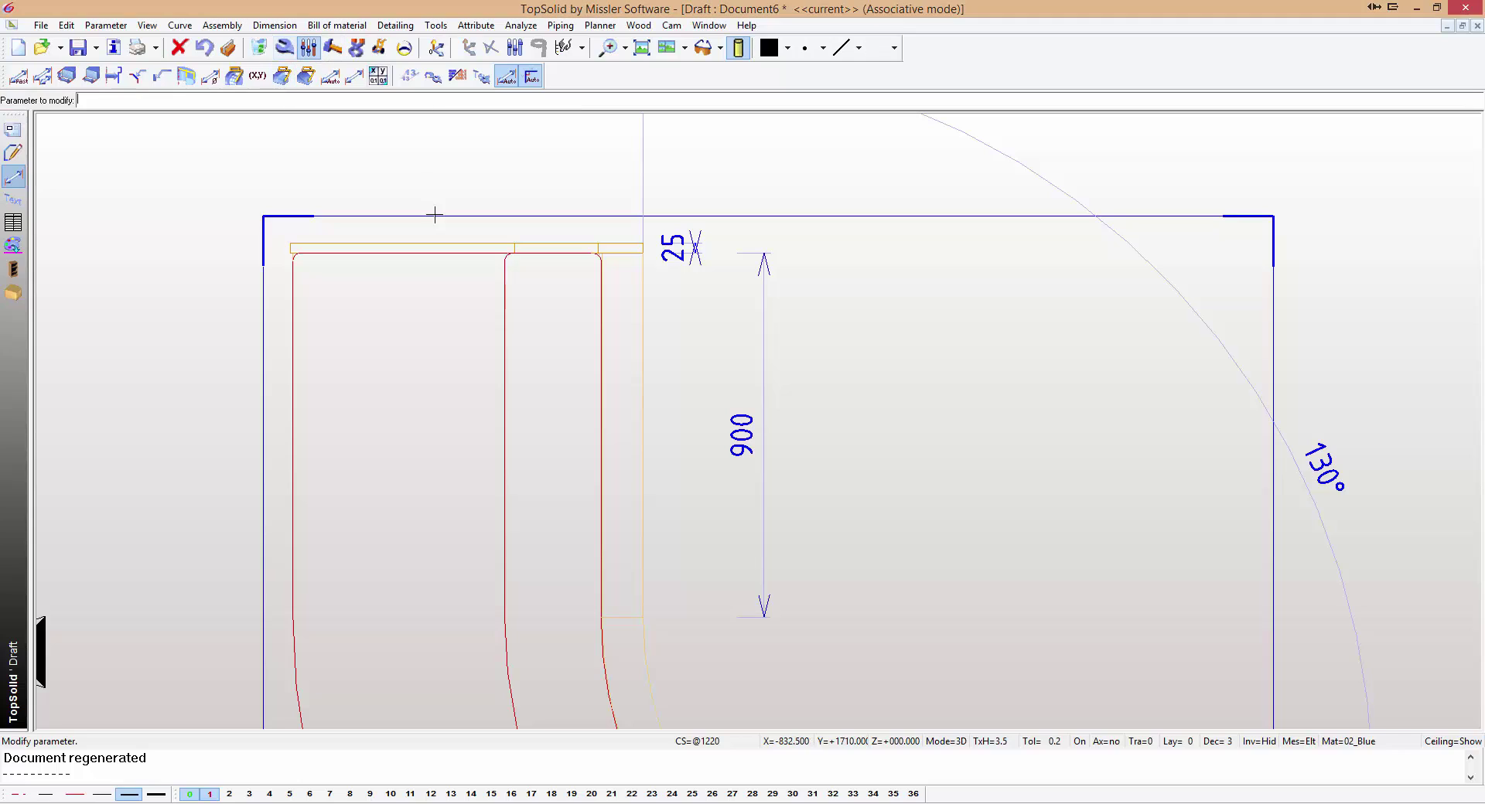
left_click(441, 243)
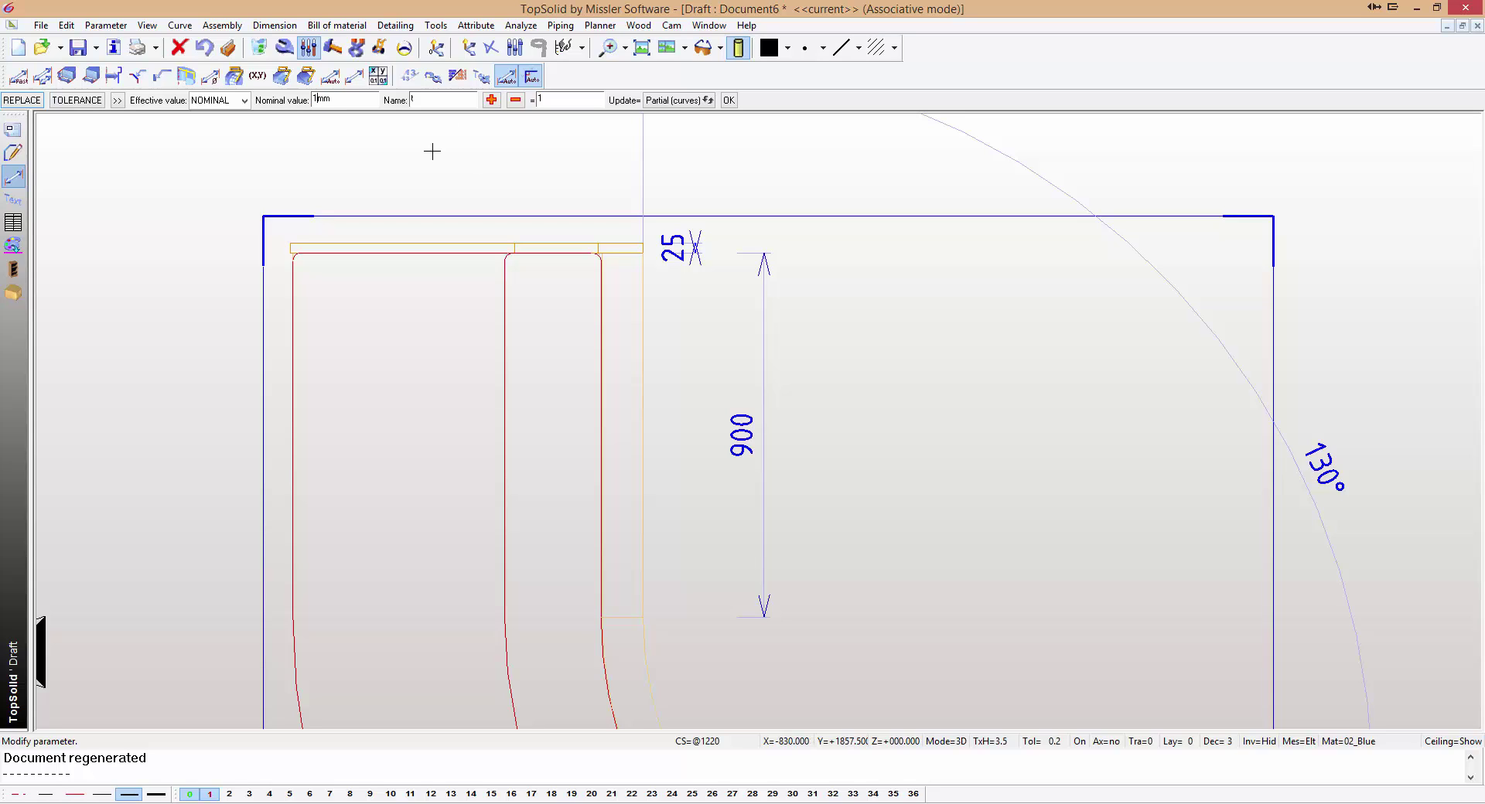
key("Return")
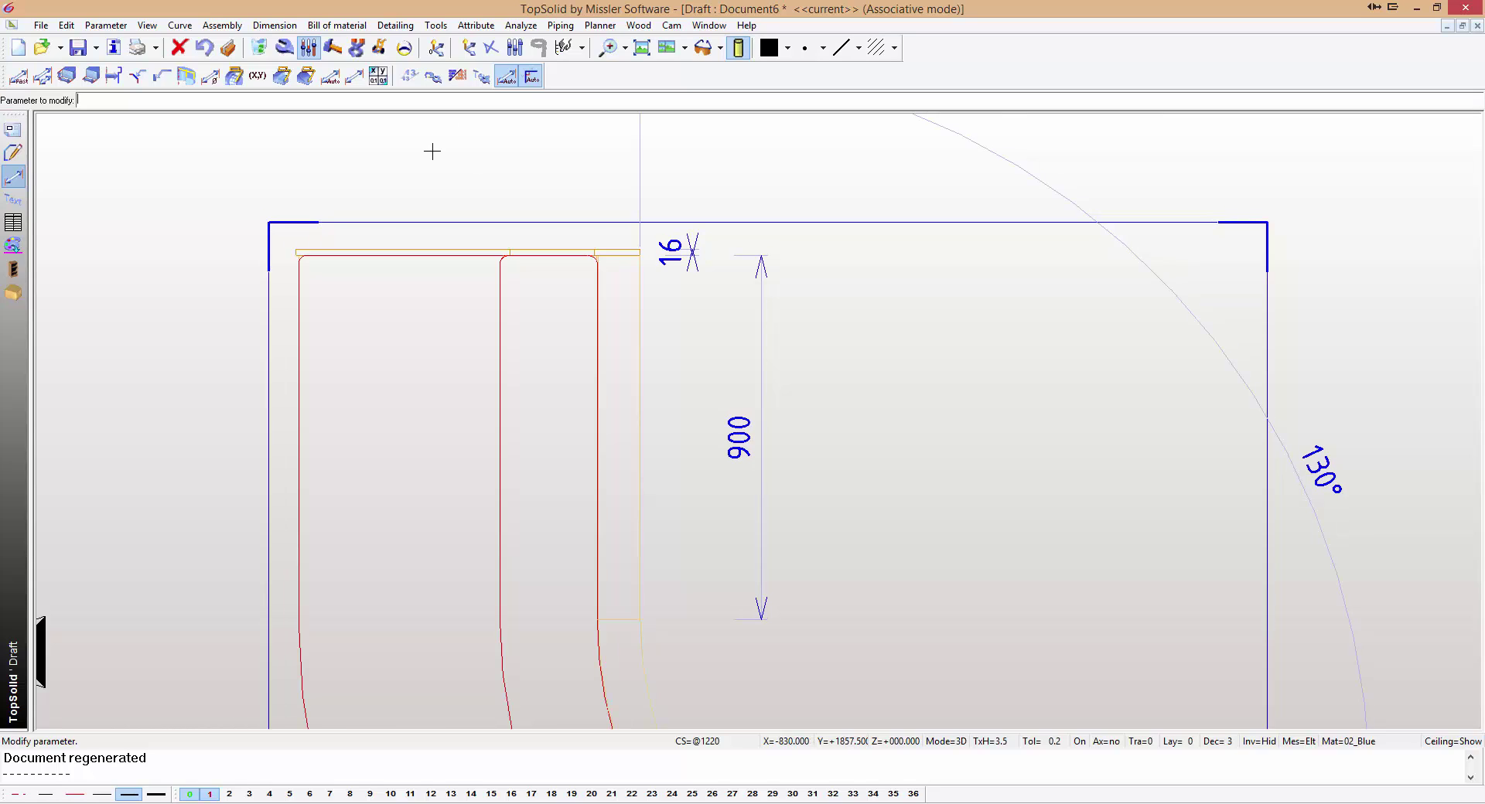
scroll(444, 188, "down", 6)
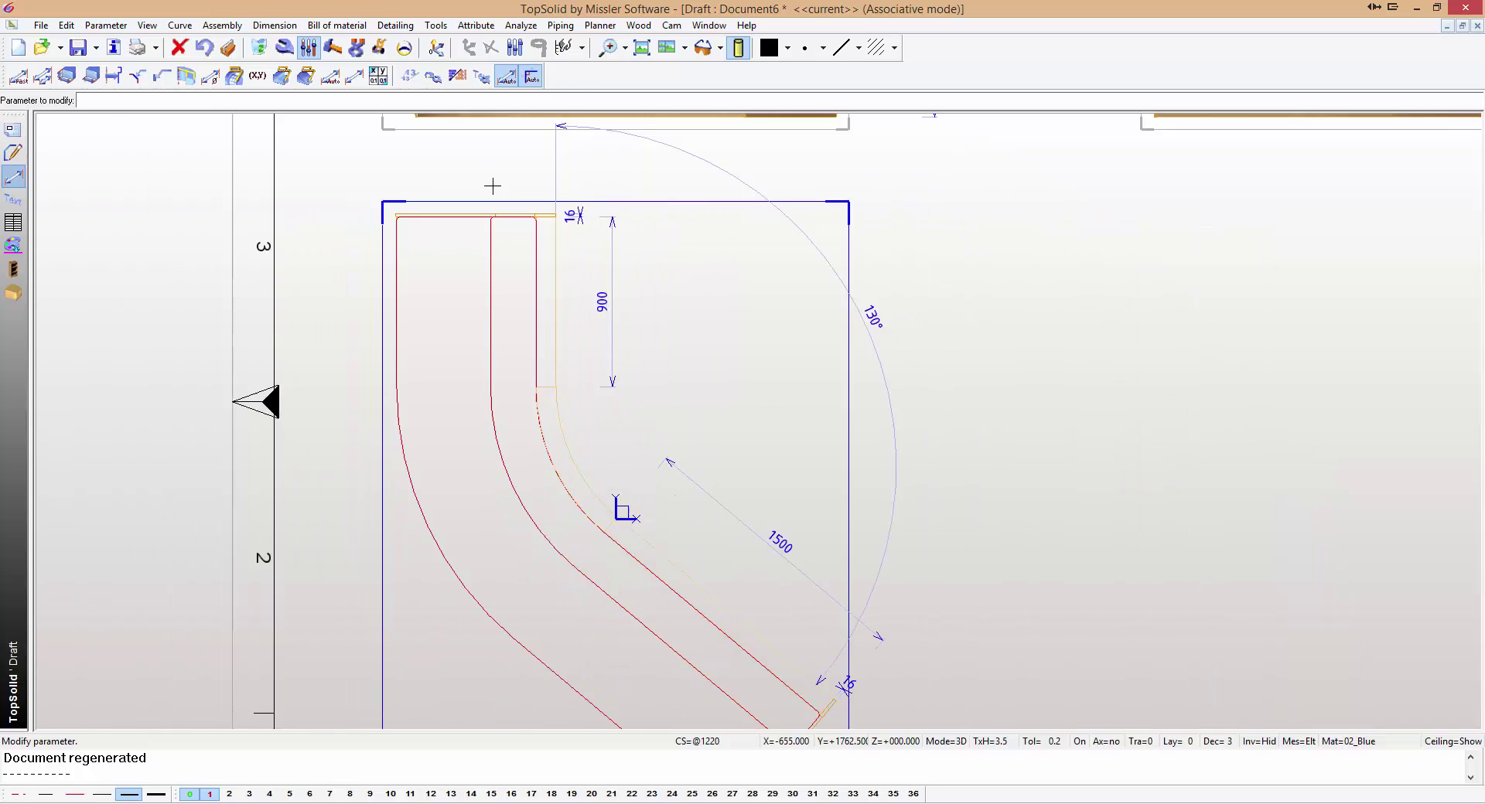
scroll(589, 347, "down", 1)
scroll(696, 351, "up", 1)
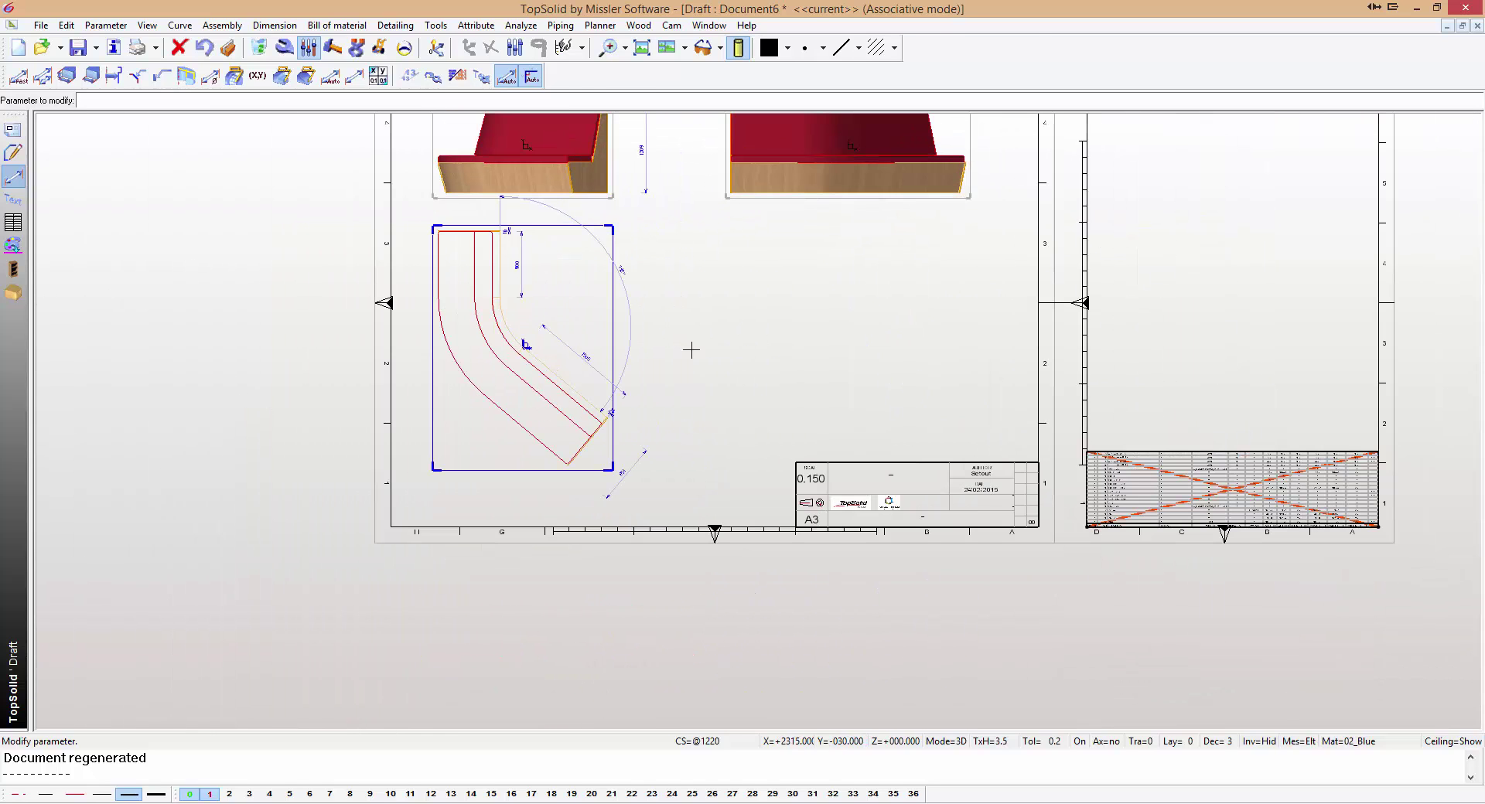
Switch to the Banquet seat 2Da.top design, cancel a corner modification, and start editing a parameter value.
key("ctrl+Tab")
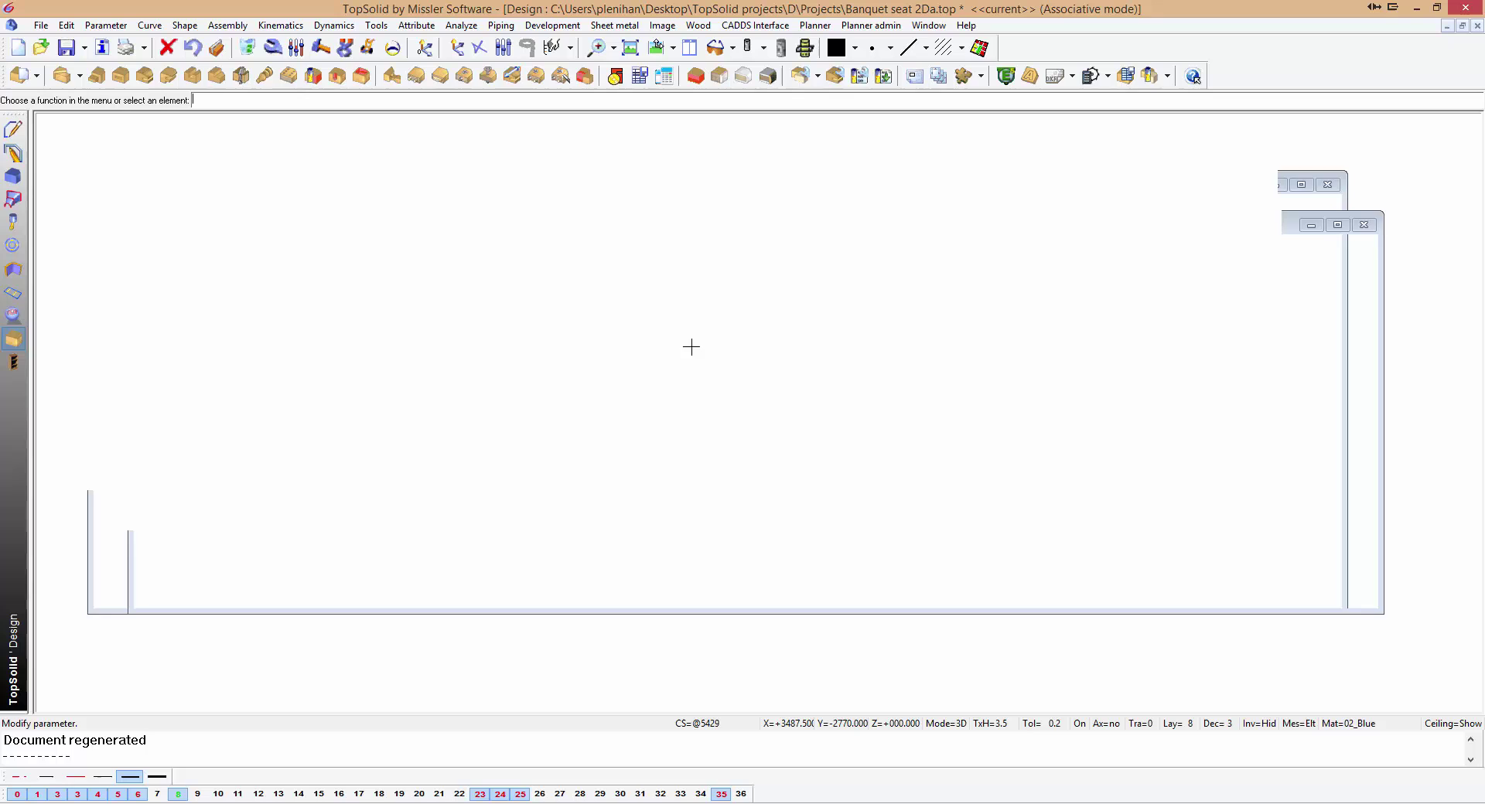
scroll(713, 385, "up", 2)
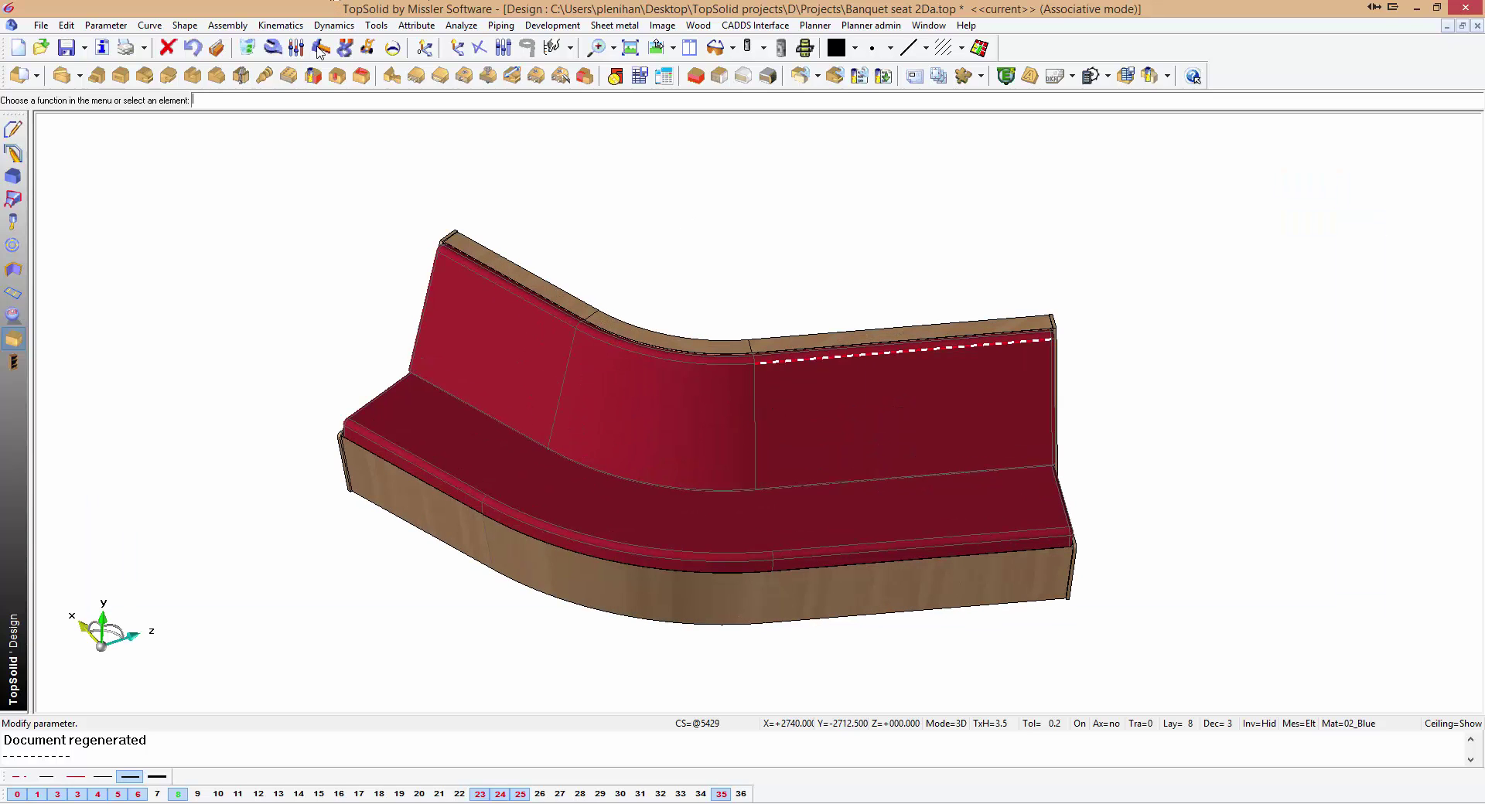
left_click(272, 47)
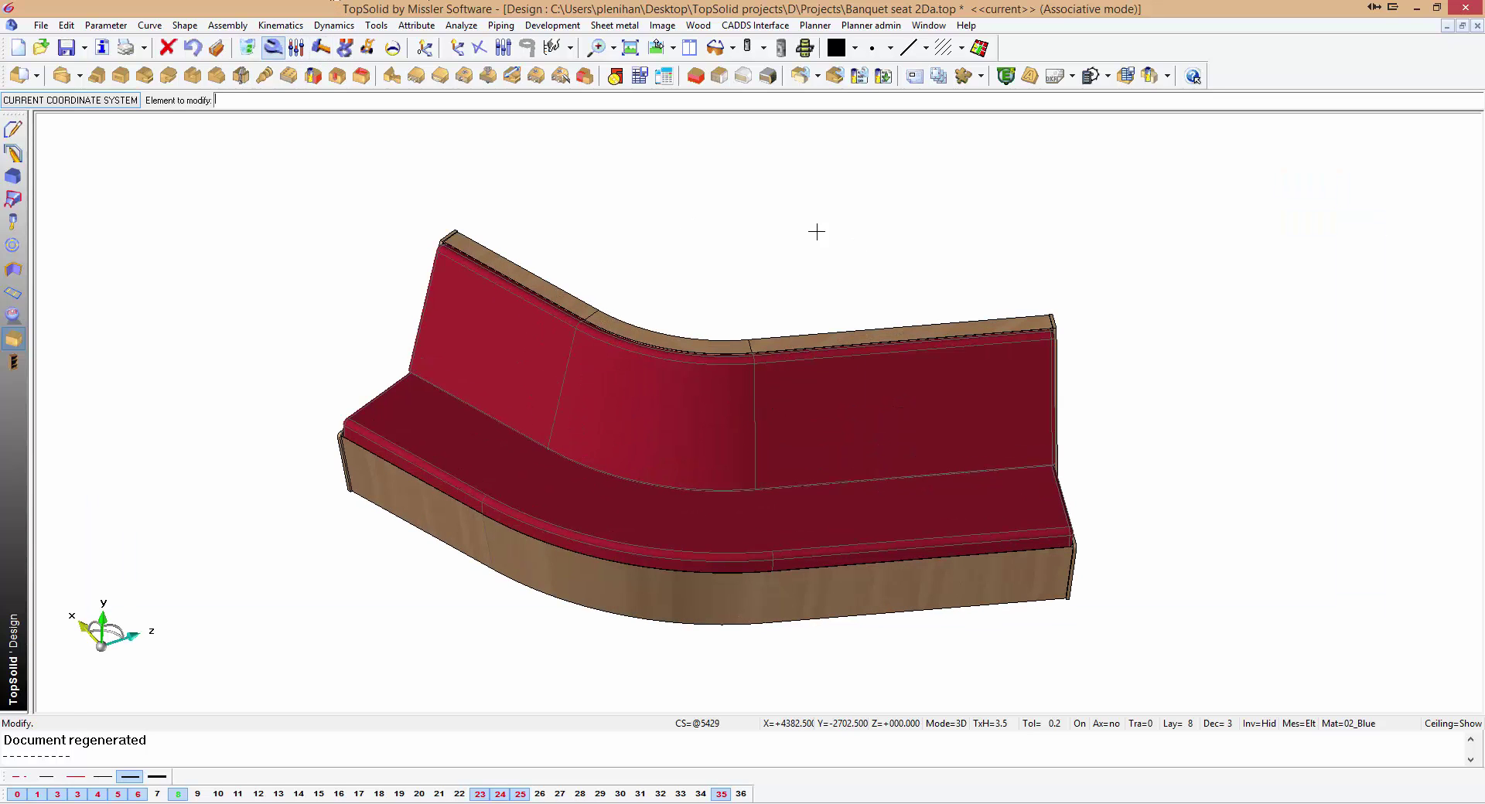
left_click(1056, 319)
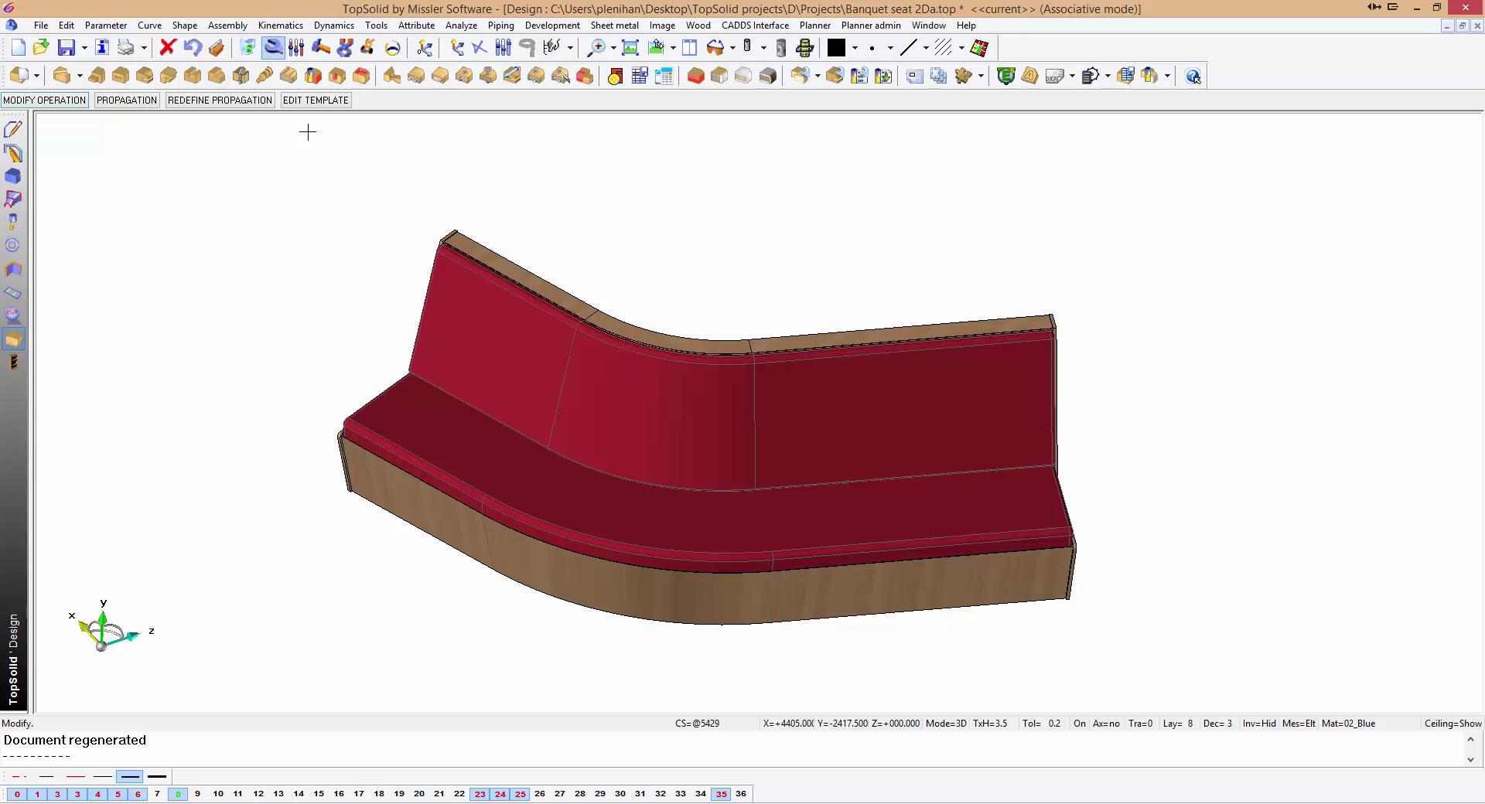
key("Escape")
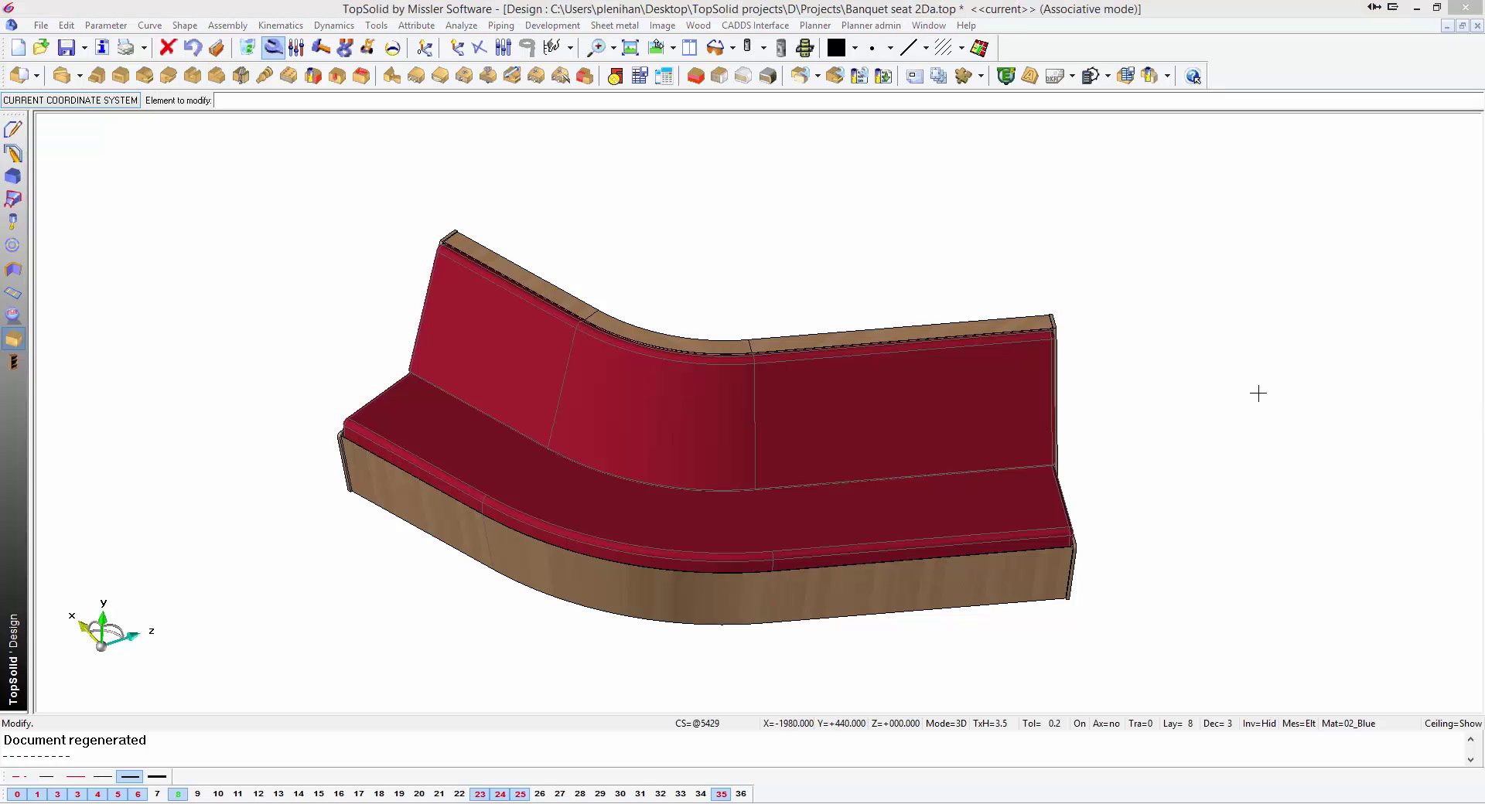
left_click(253, 100)
type("t")
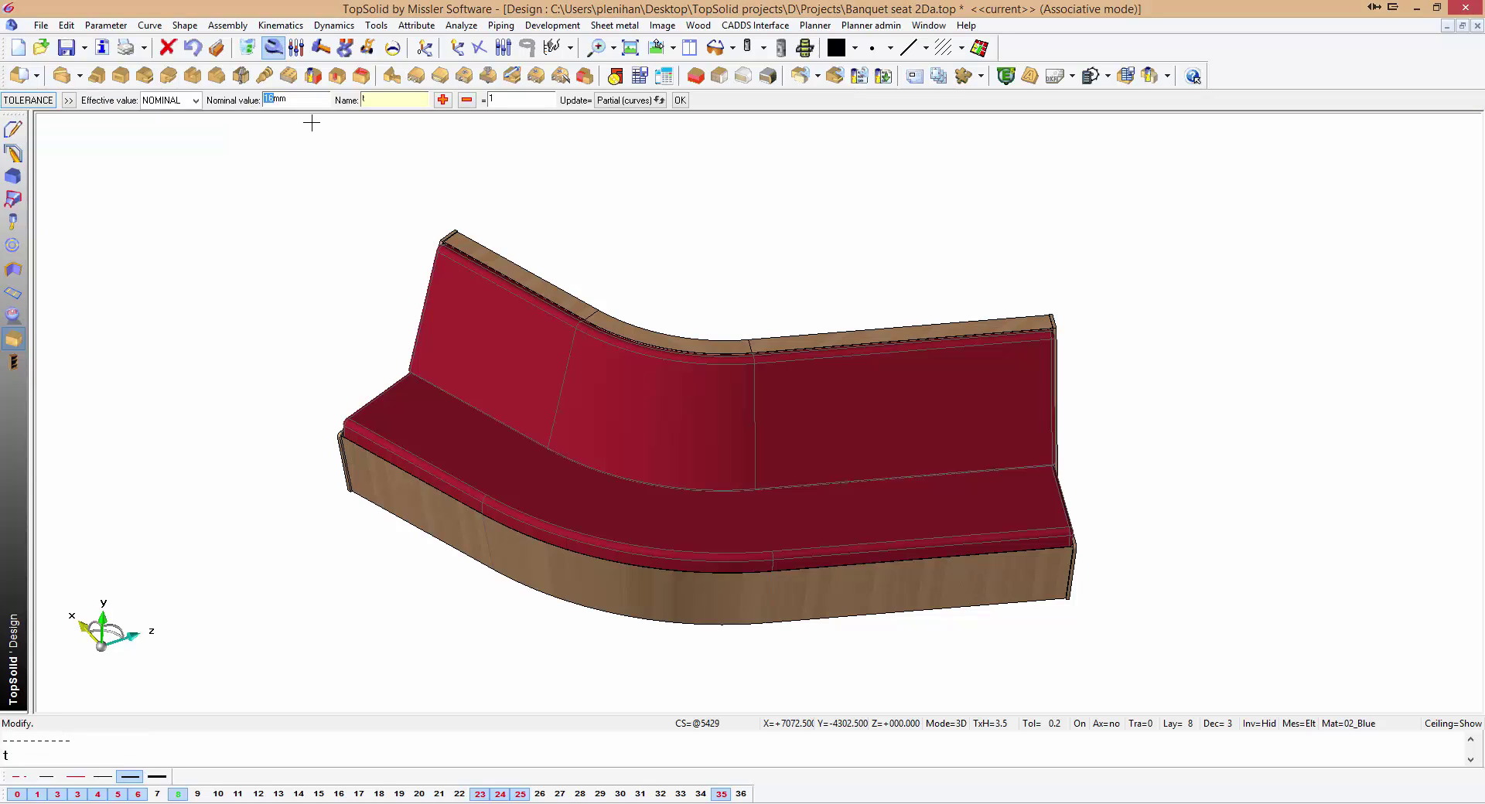
Confirm the parameter to regenerate the seat, then tile the design and Document6 draft windows.
key("Return")
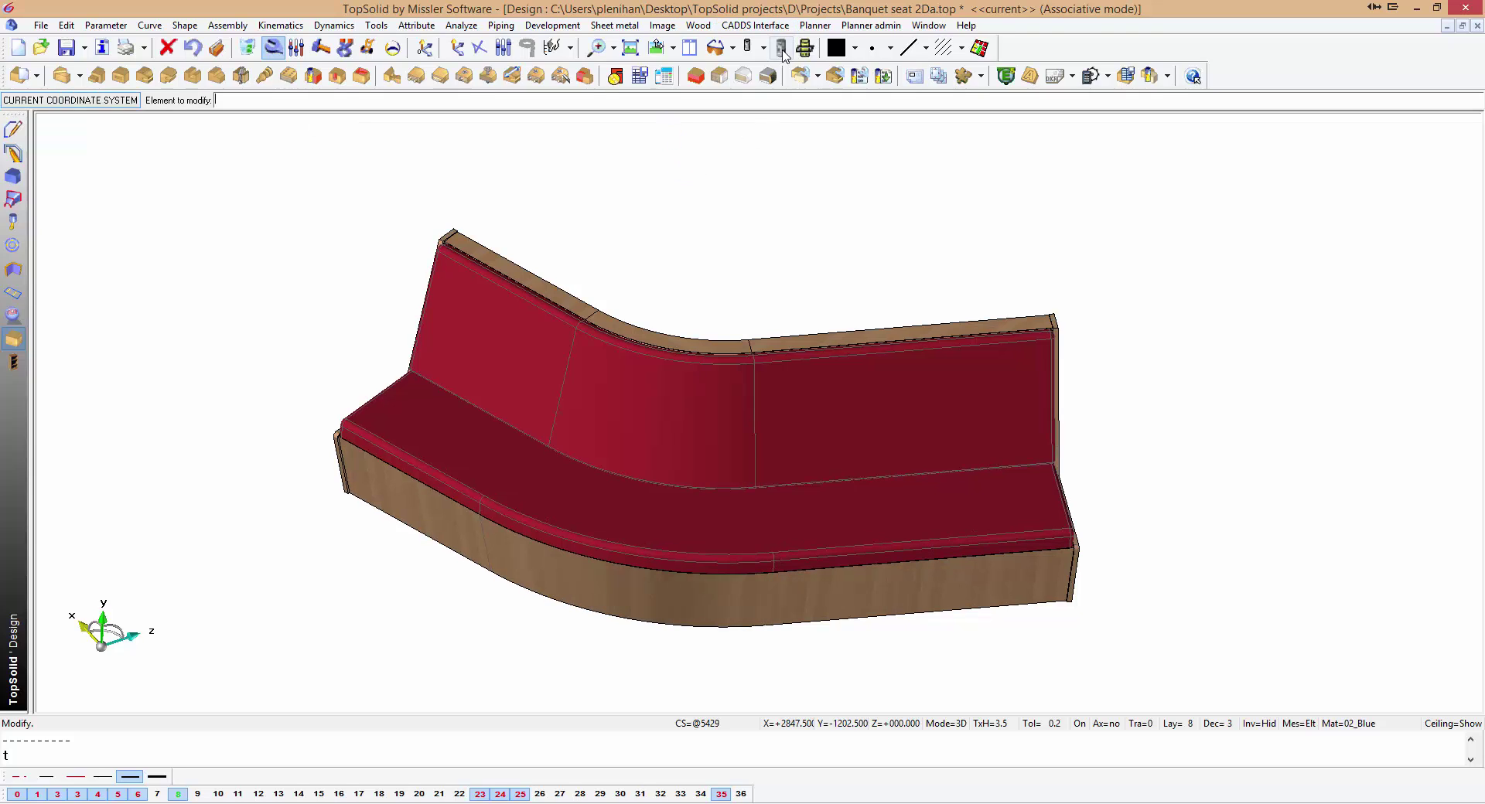
left_click(690, 48)
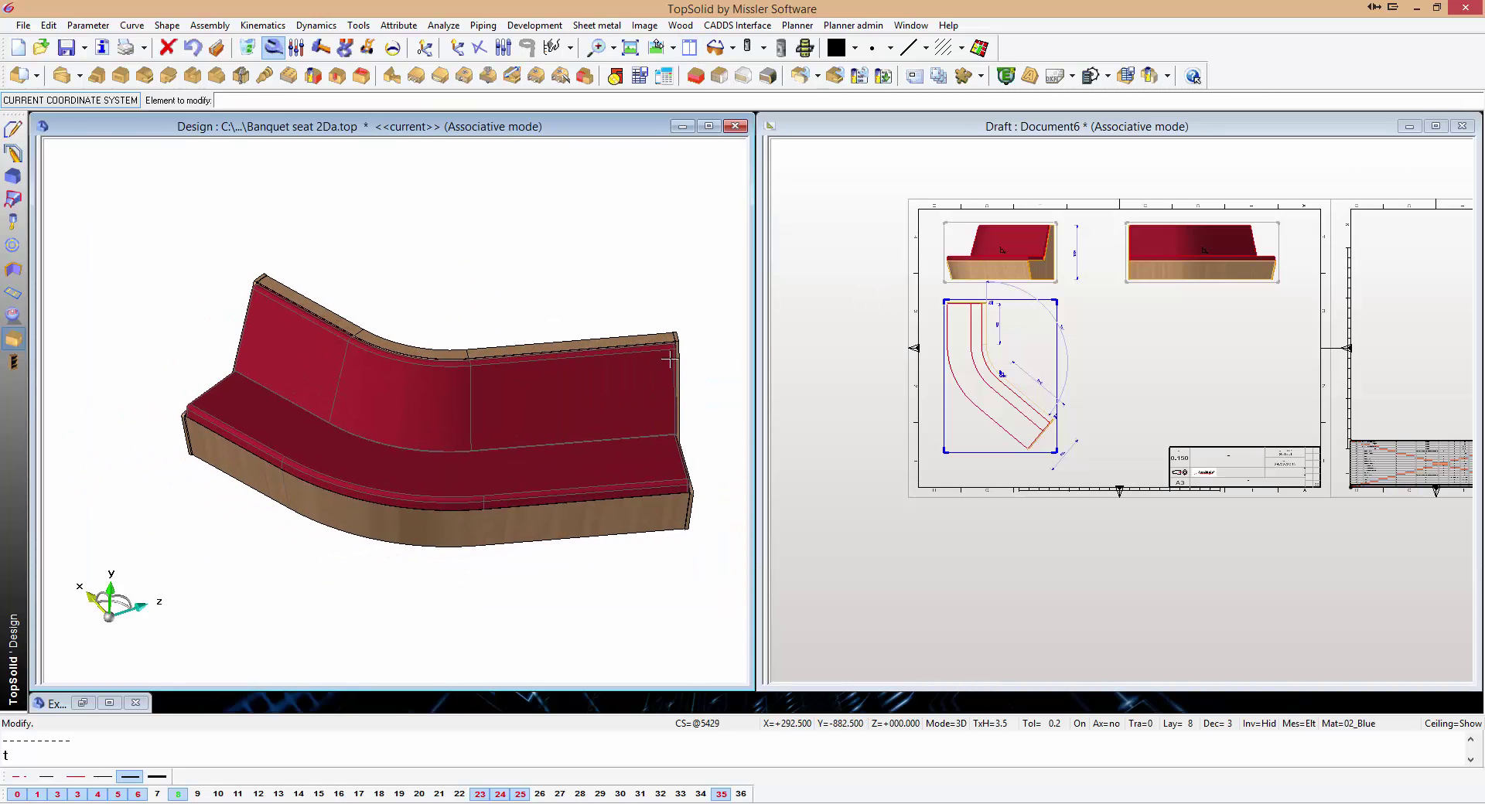
Make the Document6 draft the active document and bring up the drawing view tools.
scroll(1087, 355, "up", 4)
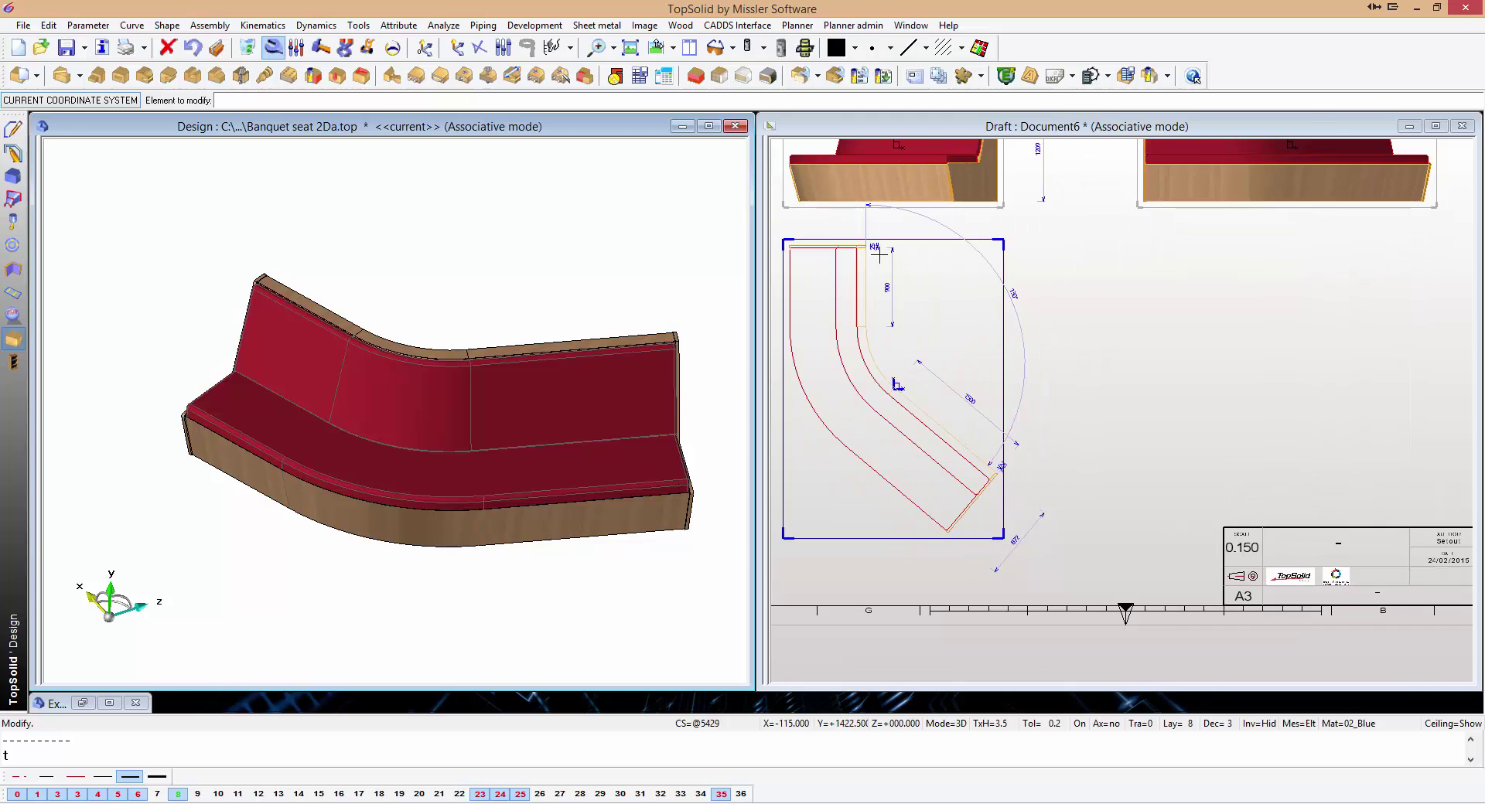
scroll(876, 251, "up", 2)
scroll(876, 251, "down", 2)
scroll(876, 251, "down", 2)
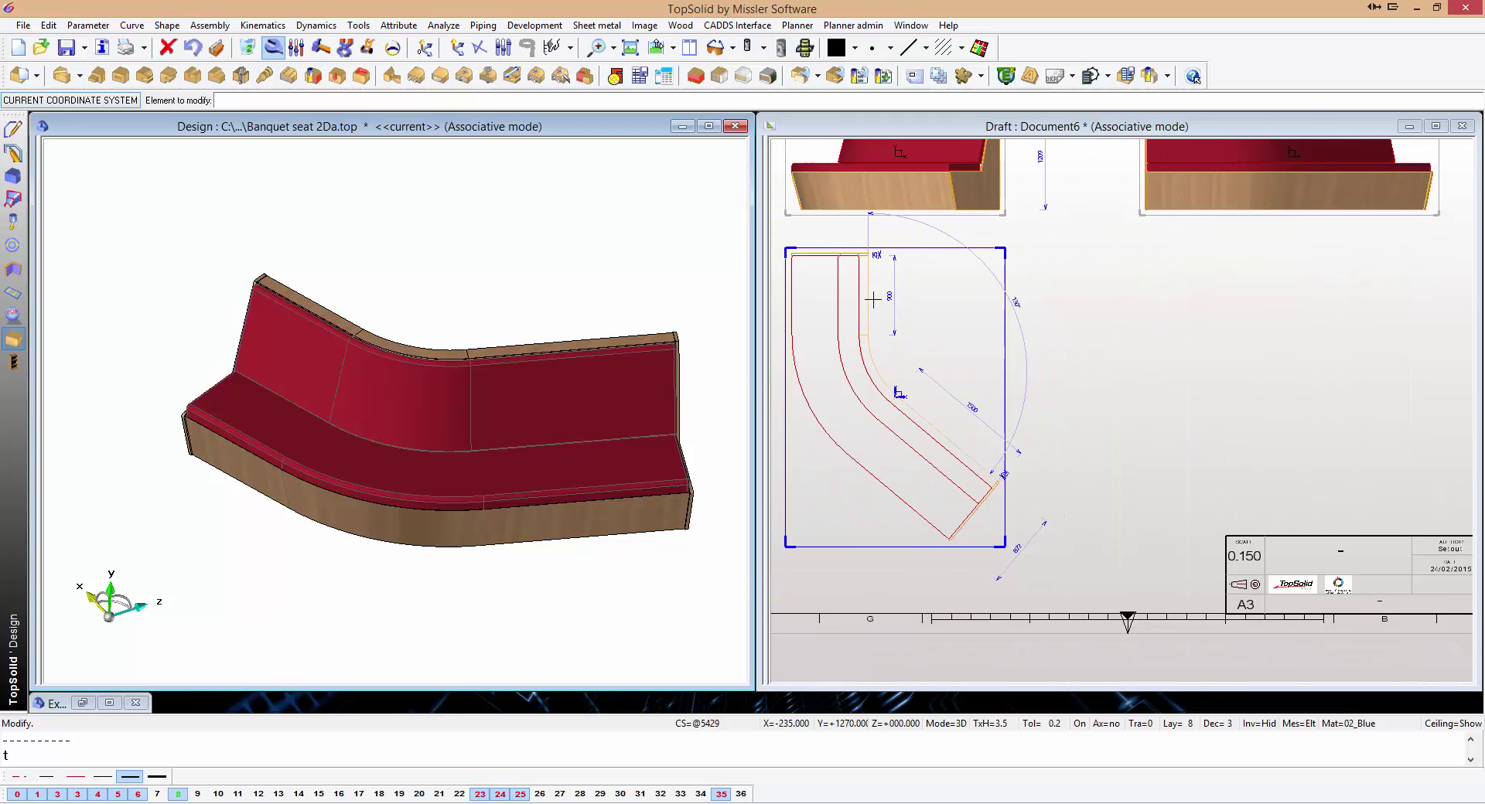
left_click(979, 357)
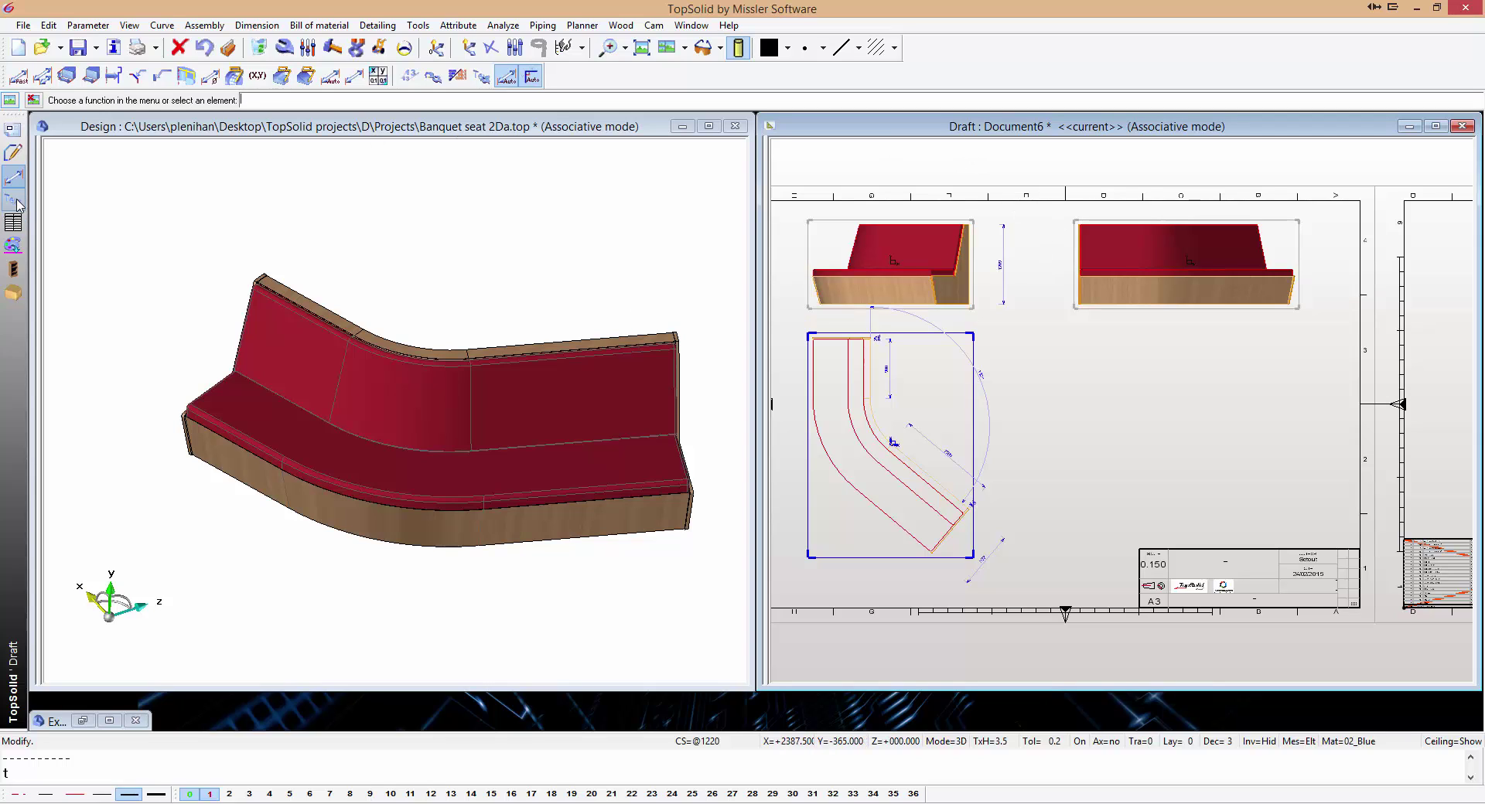
left_click(12, 129)
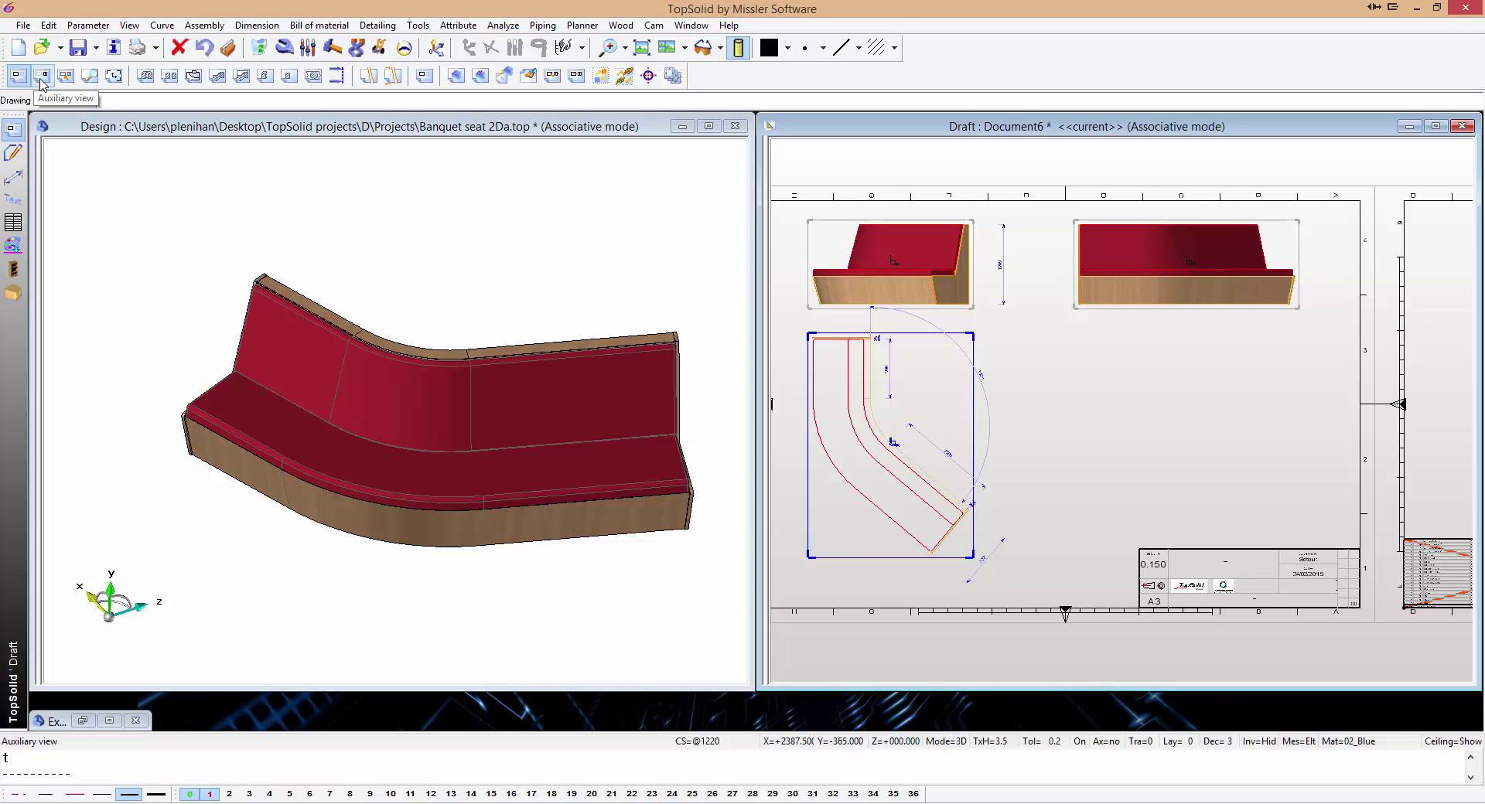
Add an auxiliary shaded 3D view of the seat to the right of the plan view.
left_click(41, 80)
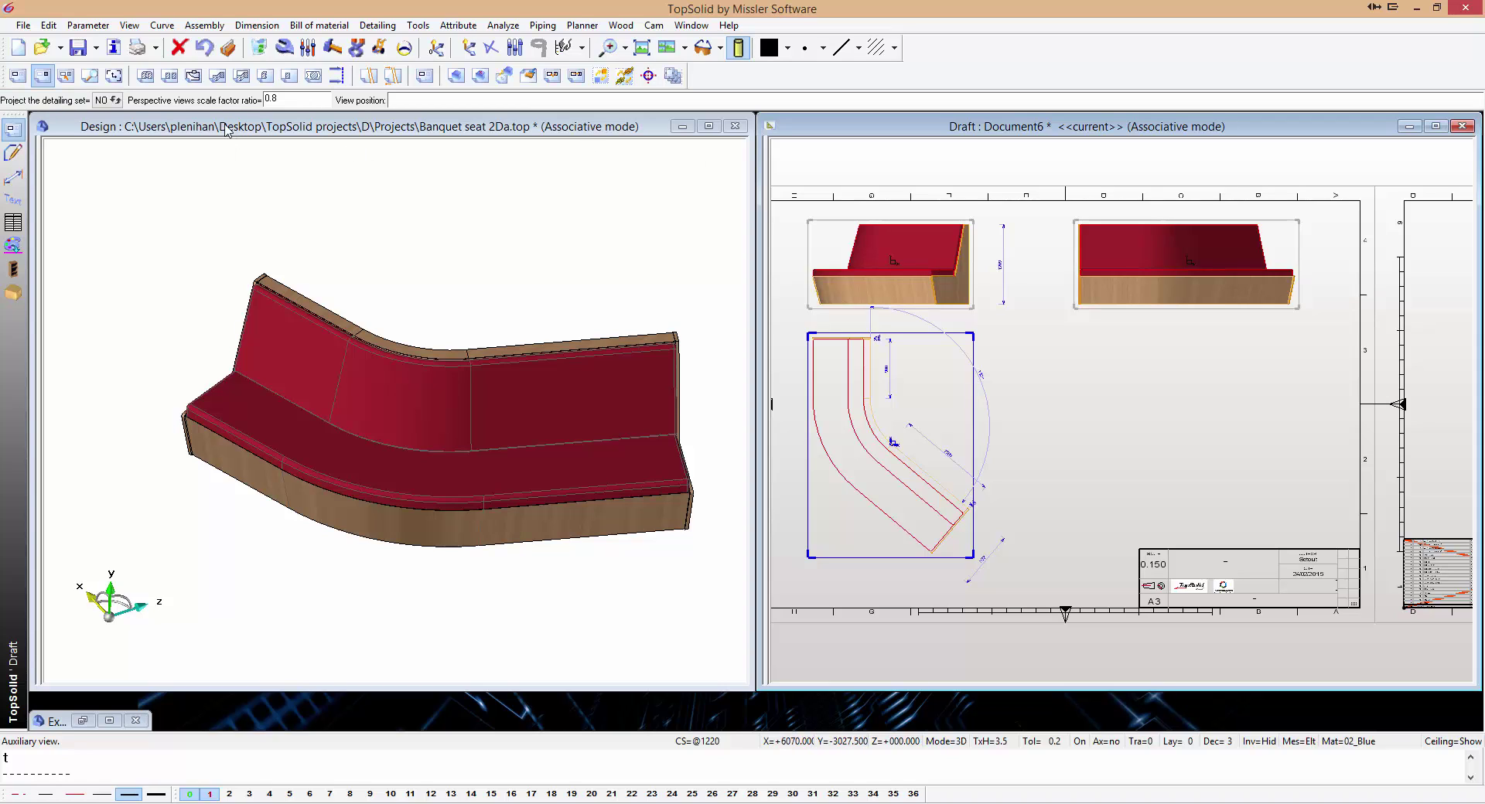
left_click(1142, 404)
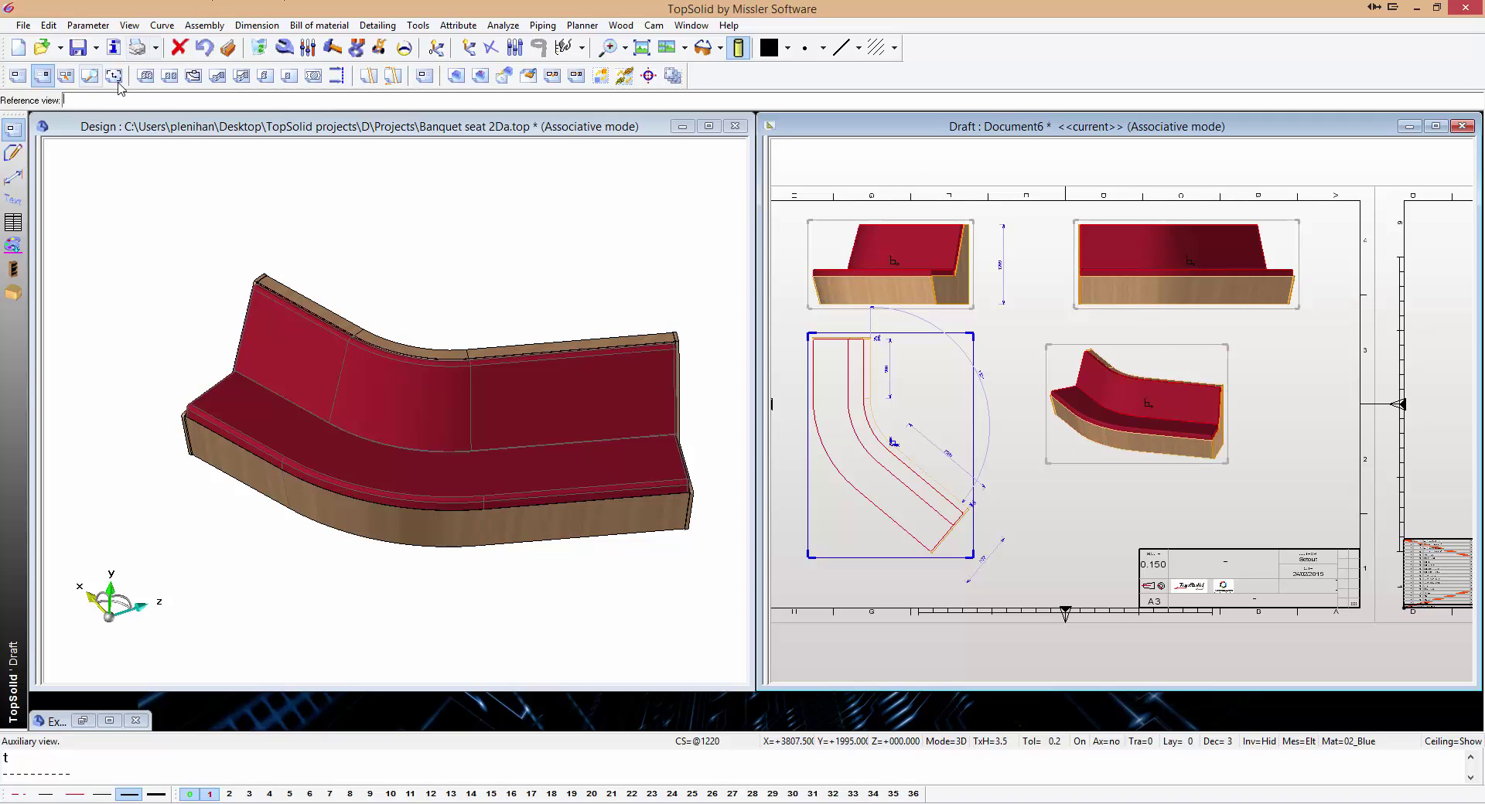
Cut a horizontal section line A through the top-right view and place section view A-A.
left_click(147, 75)
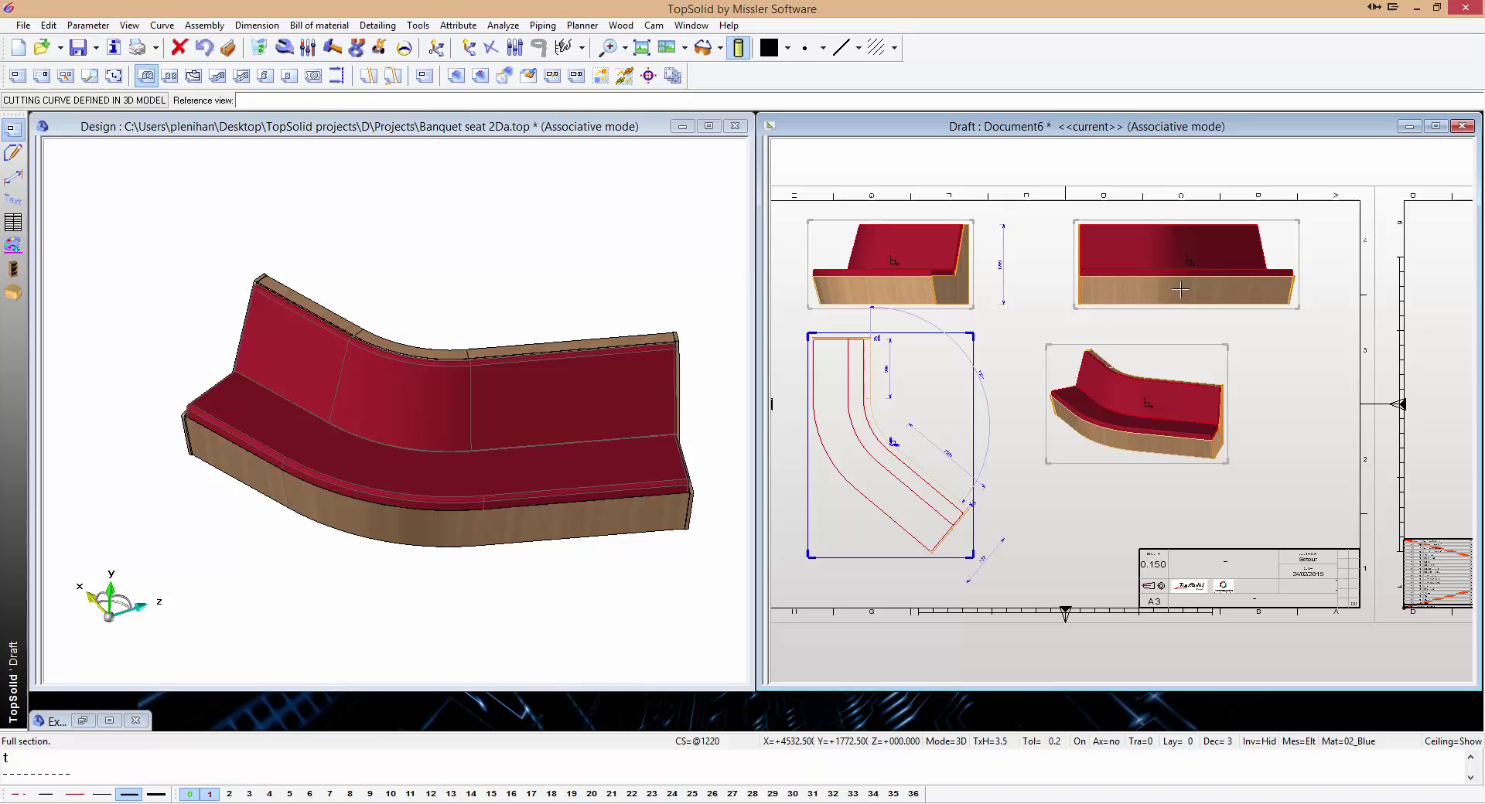
left_click(1172, 277)
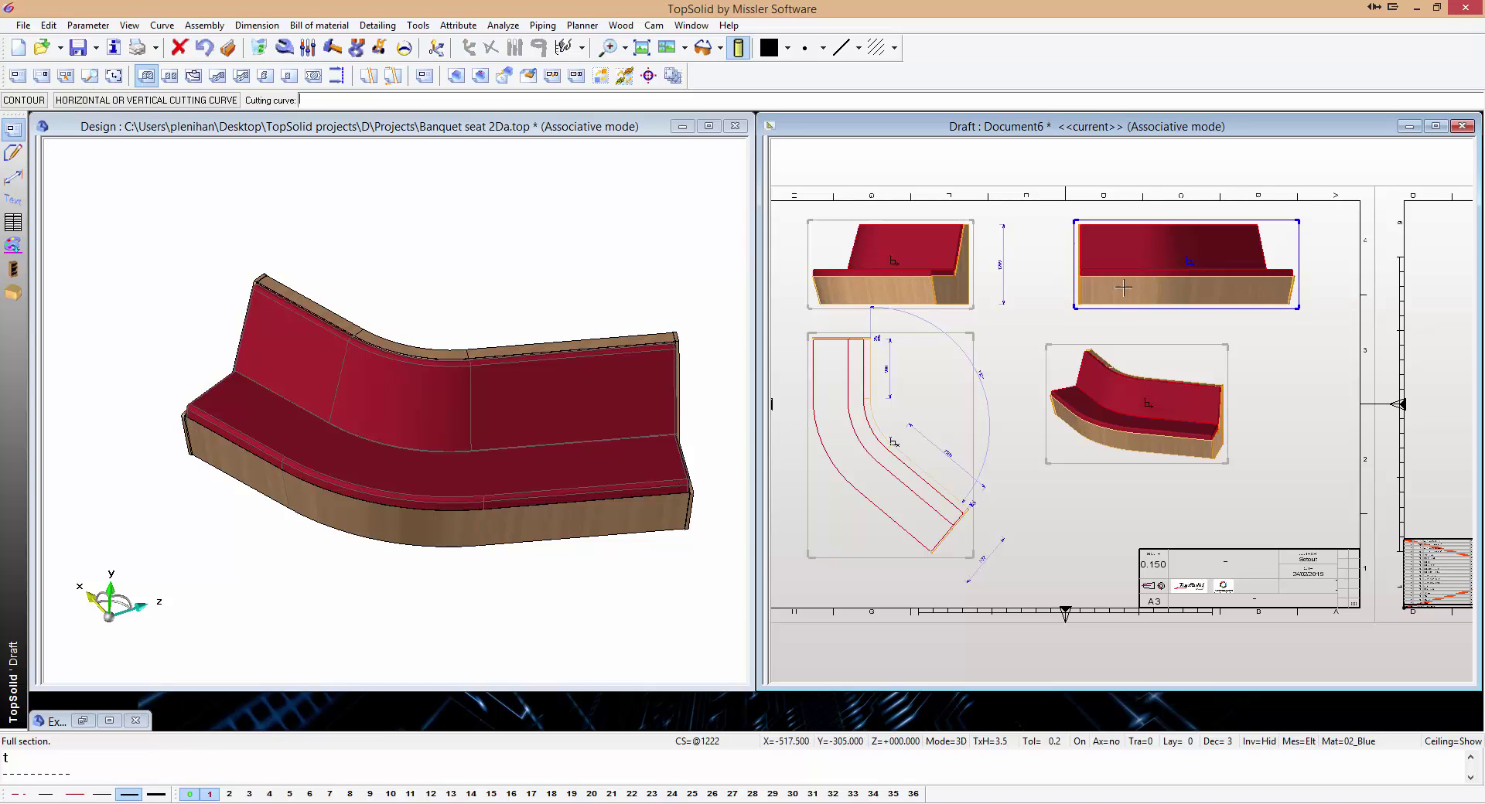
left_click(217, 101)
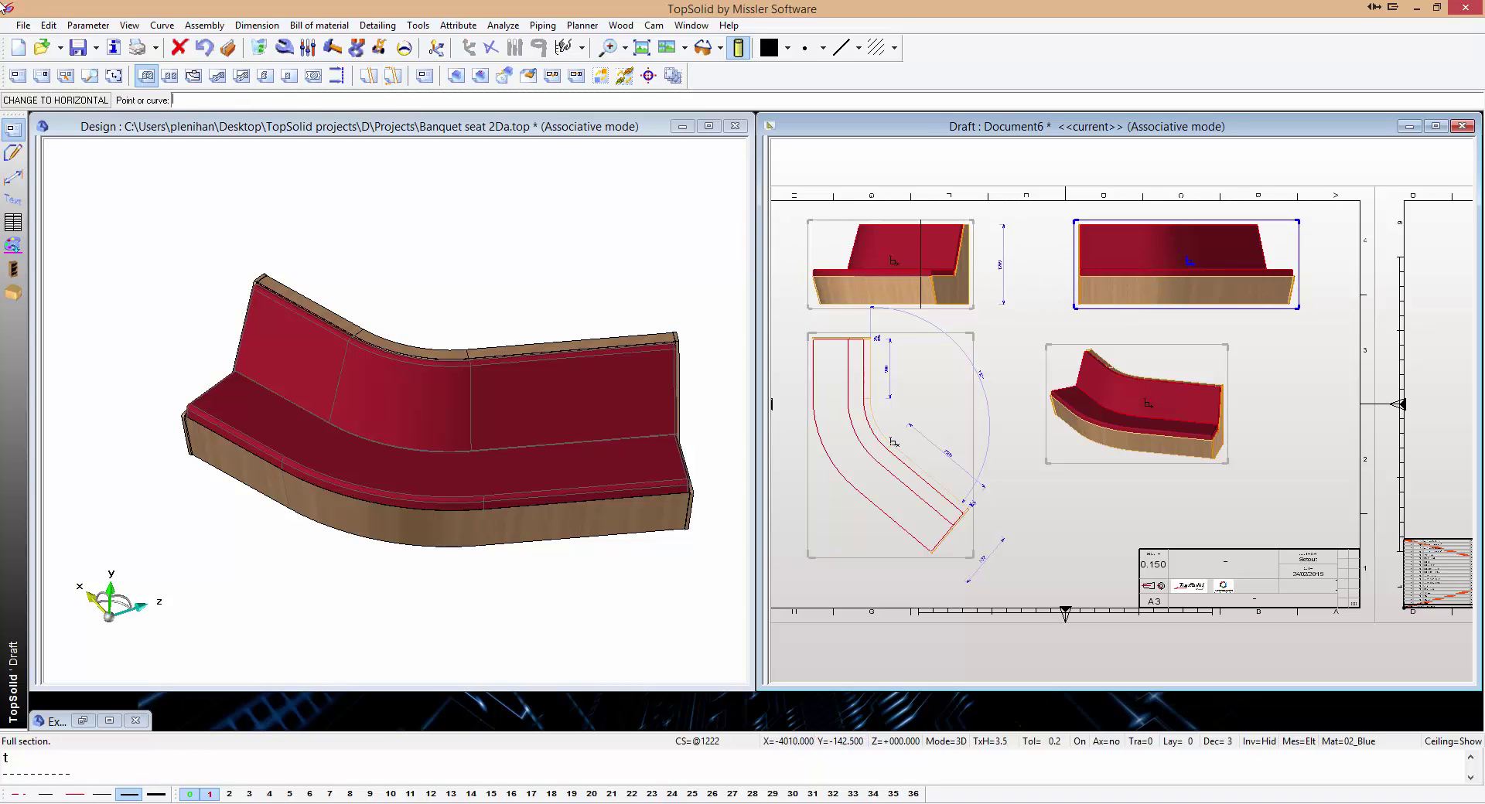
left_click(65, 104)
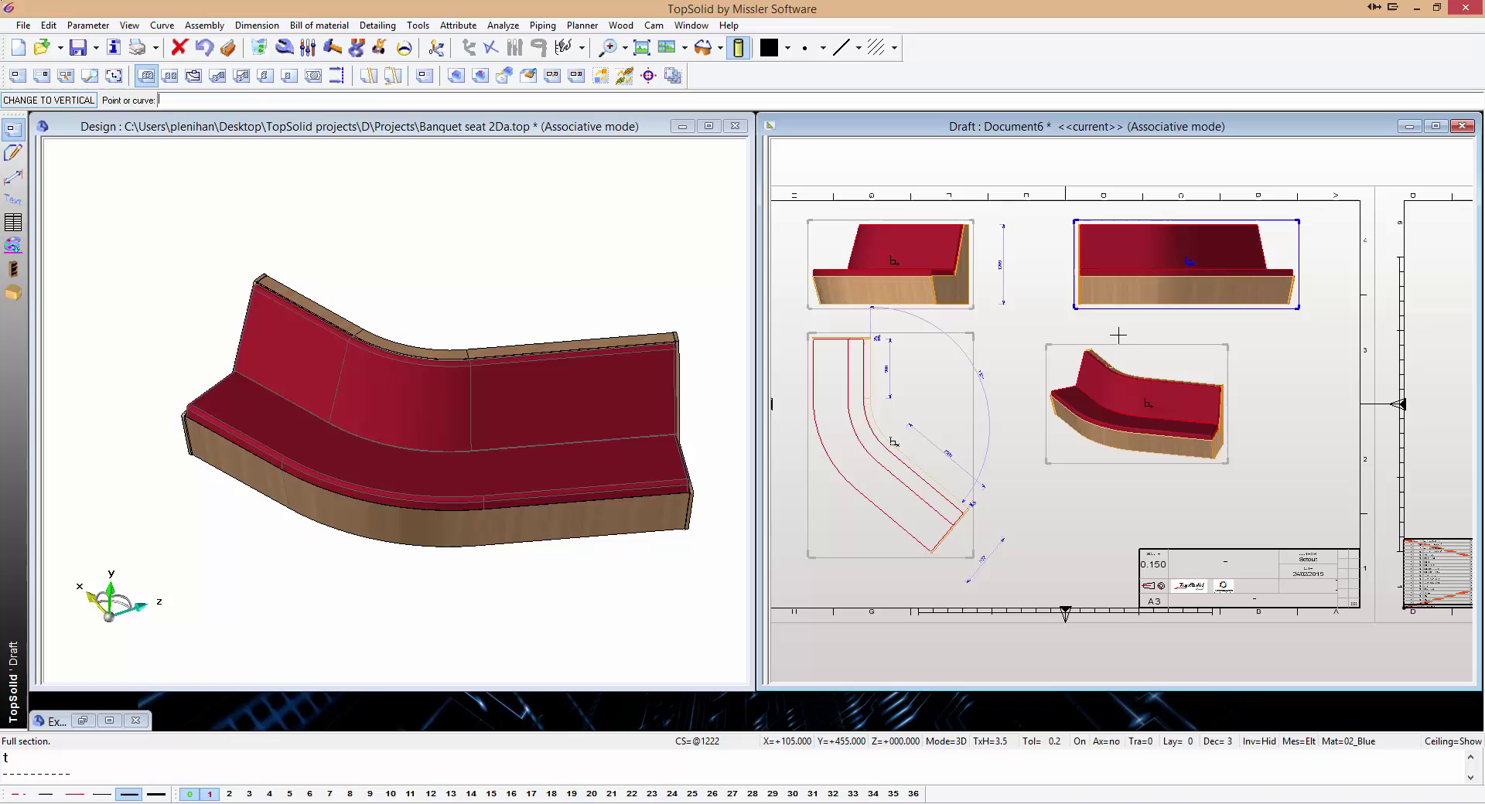
left_click(1114, 283)
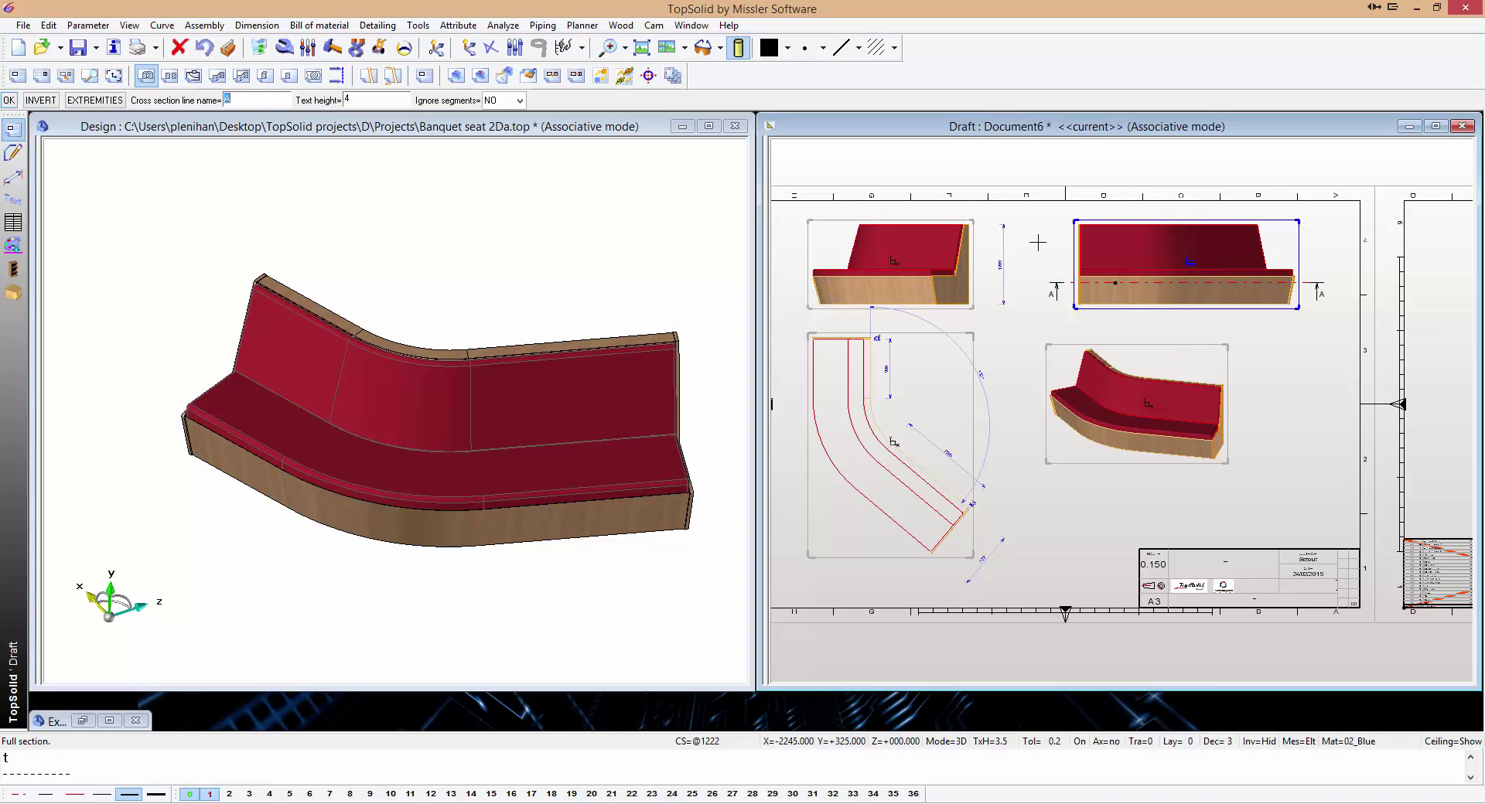
key("Return")
key("Return")
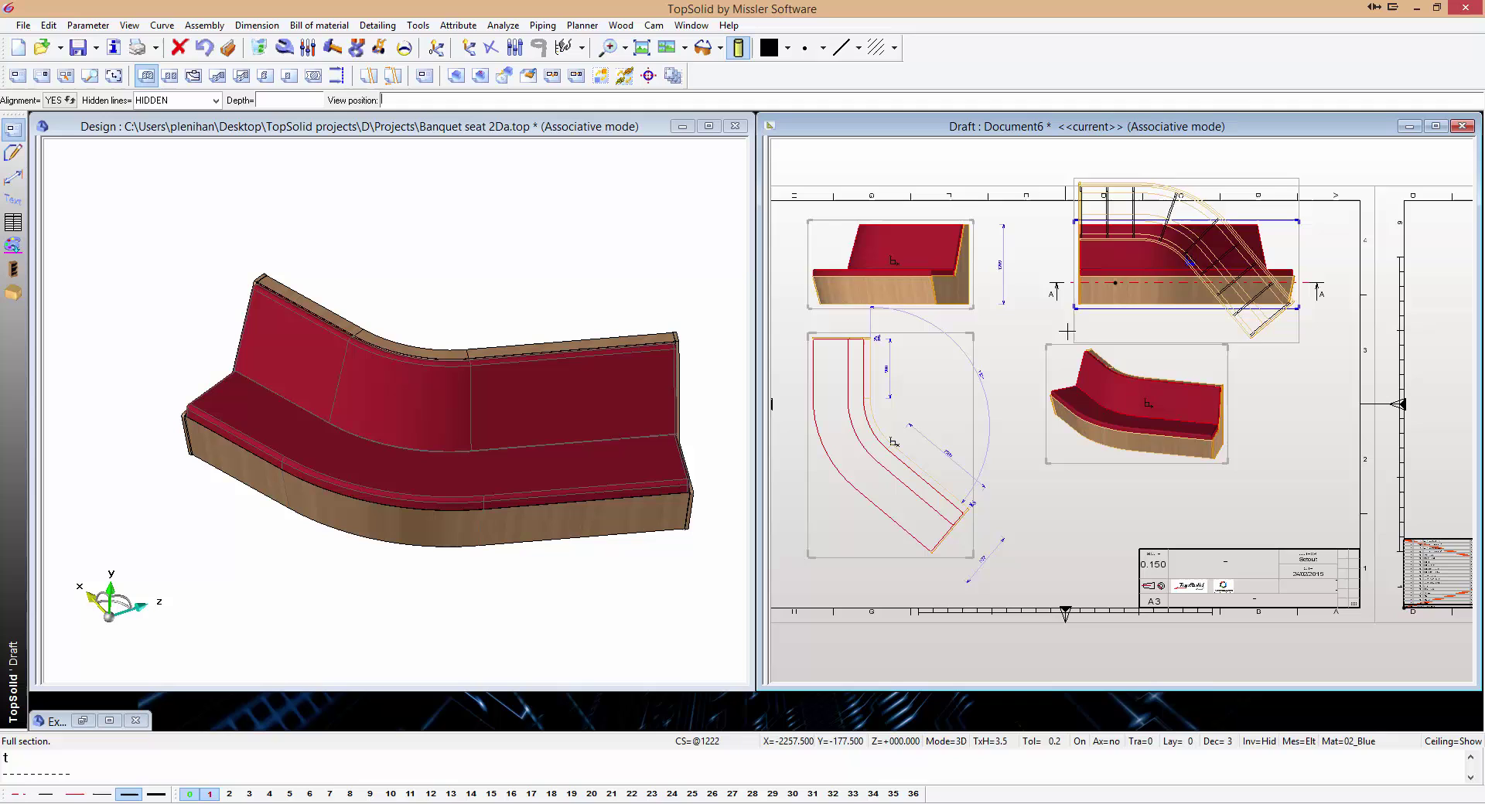
left_click(1195, 400)
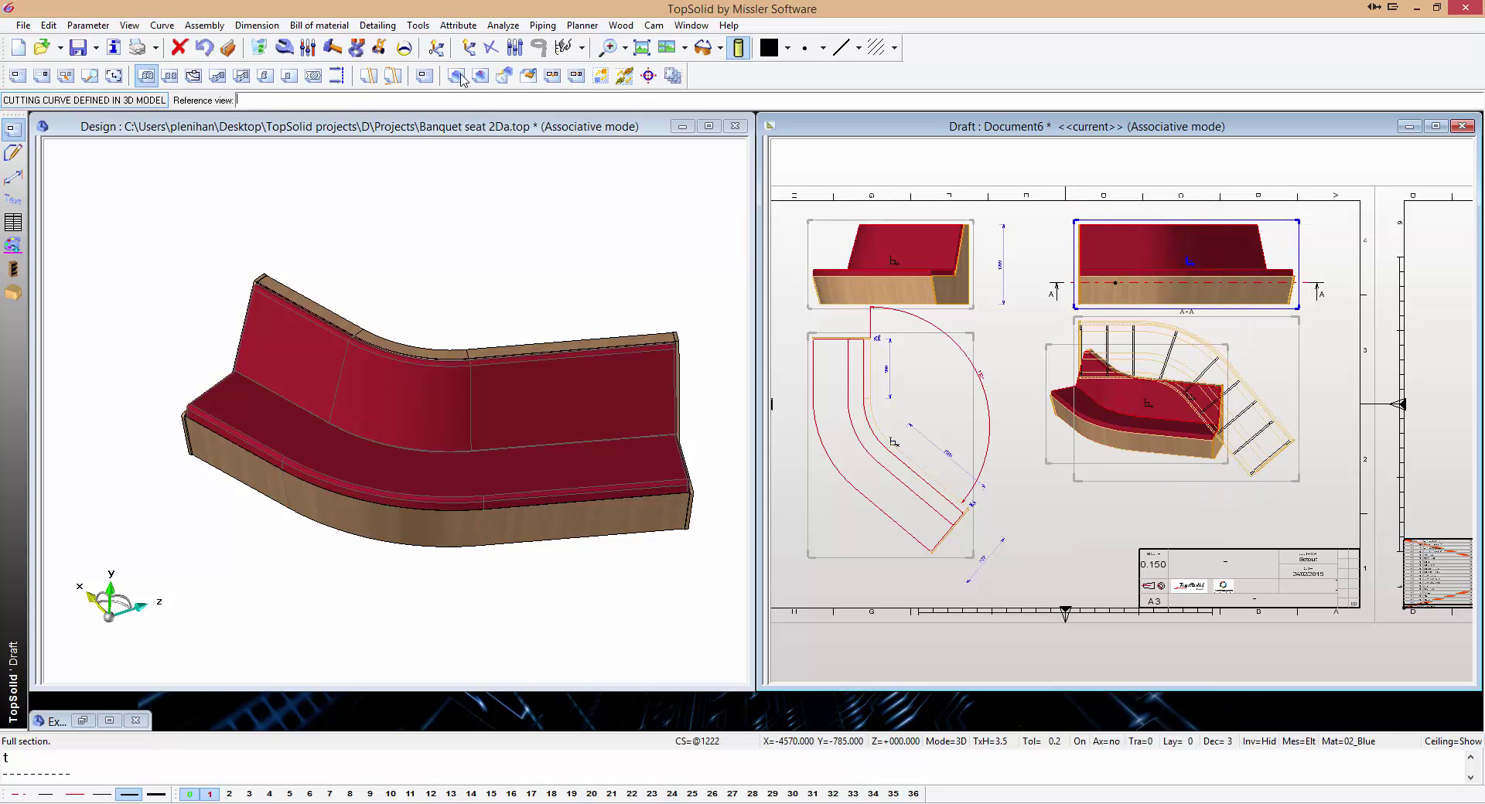
Move the shaded 3D seat view lower on the sheet, beneath section view A-A.
left_click(381, 47)
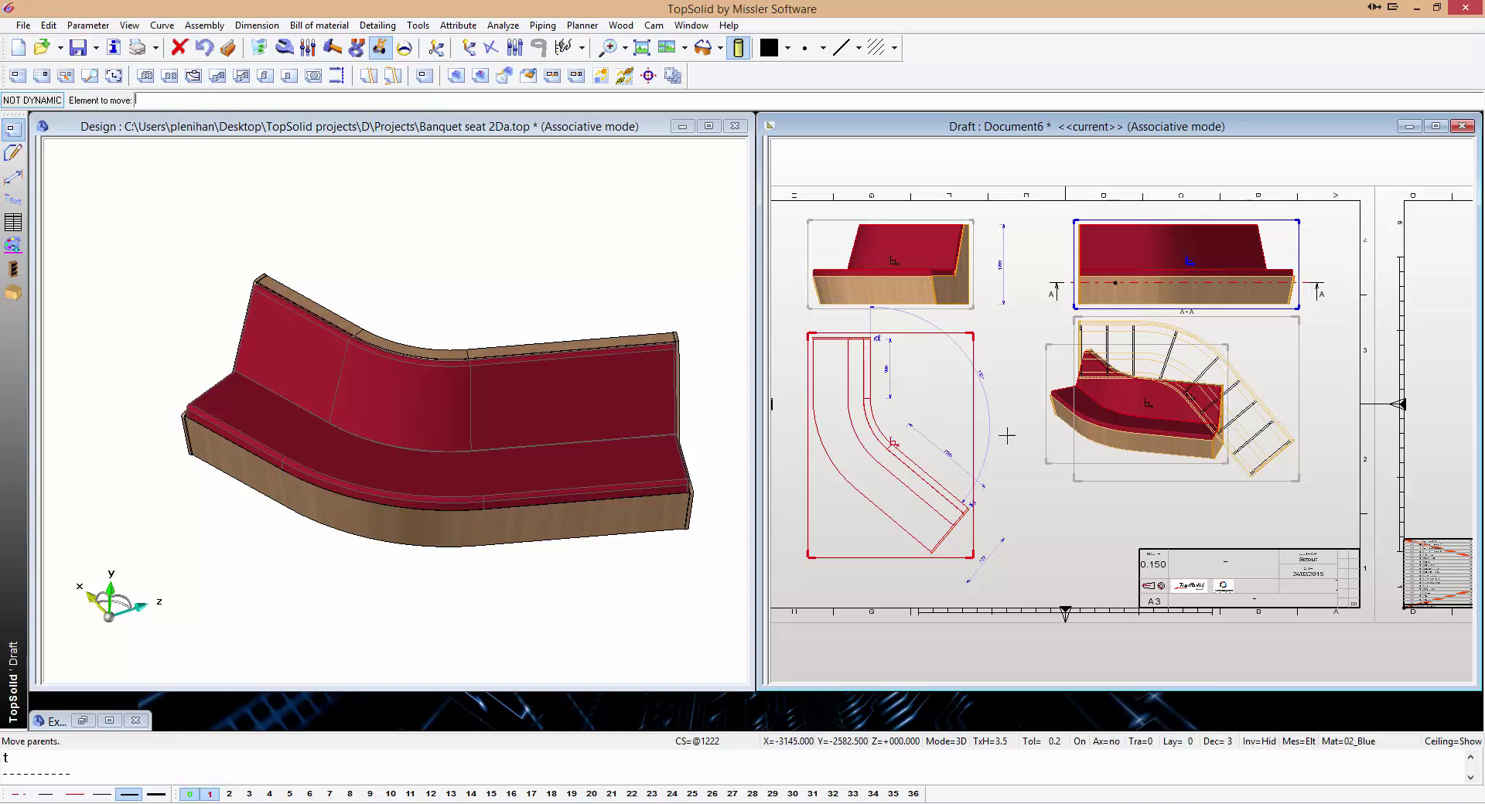
left_click(1045, 424)
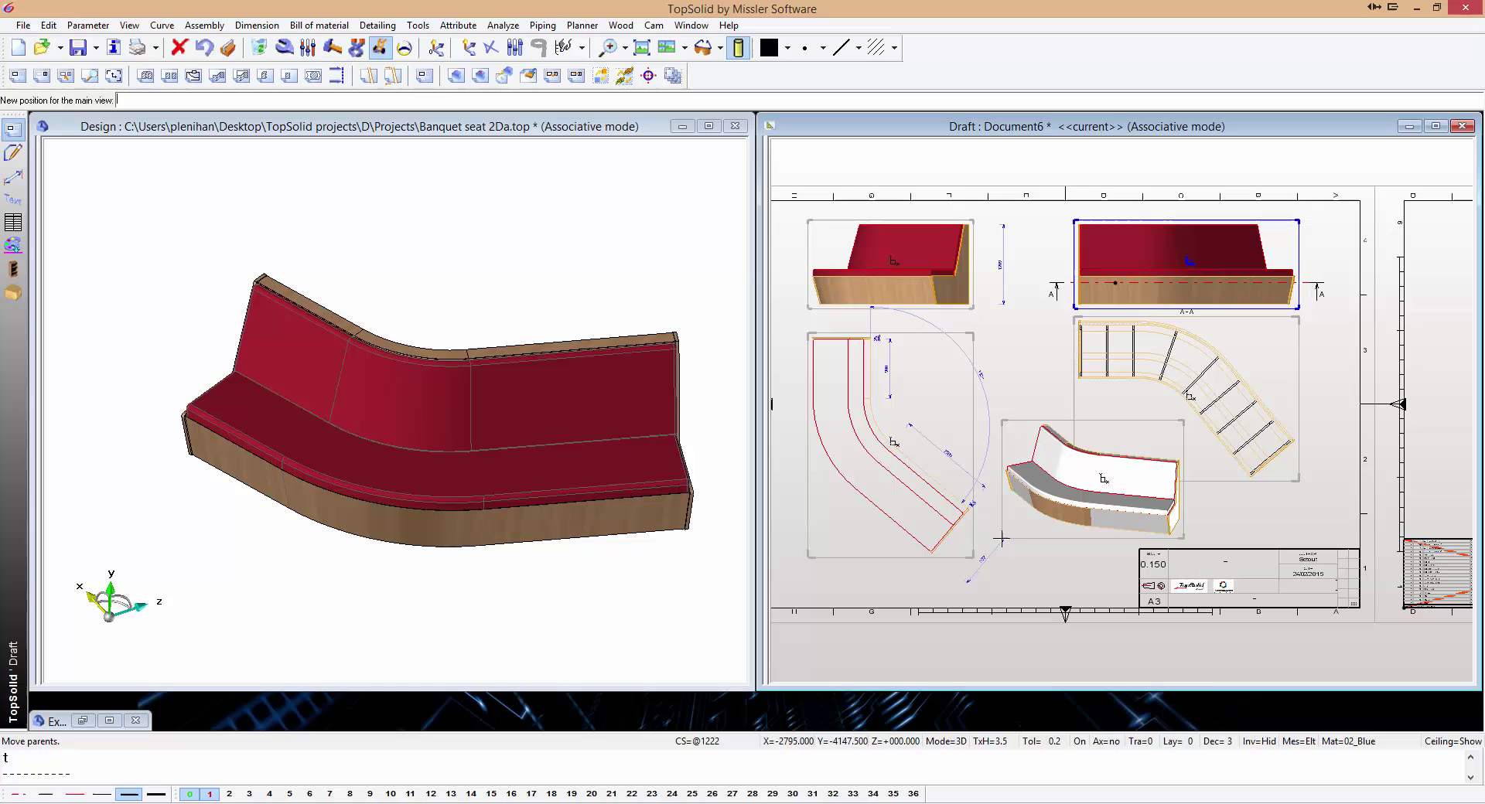
left_click(1001, 534)
scroll(1286, 477, "up", 2)
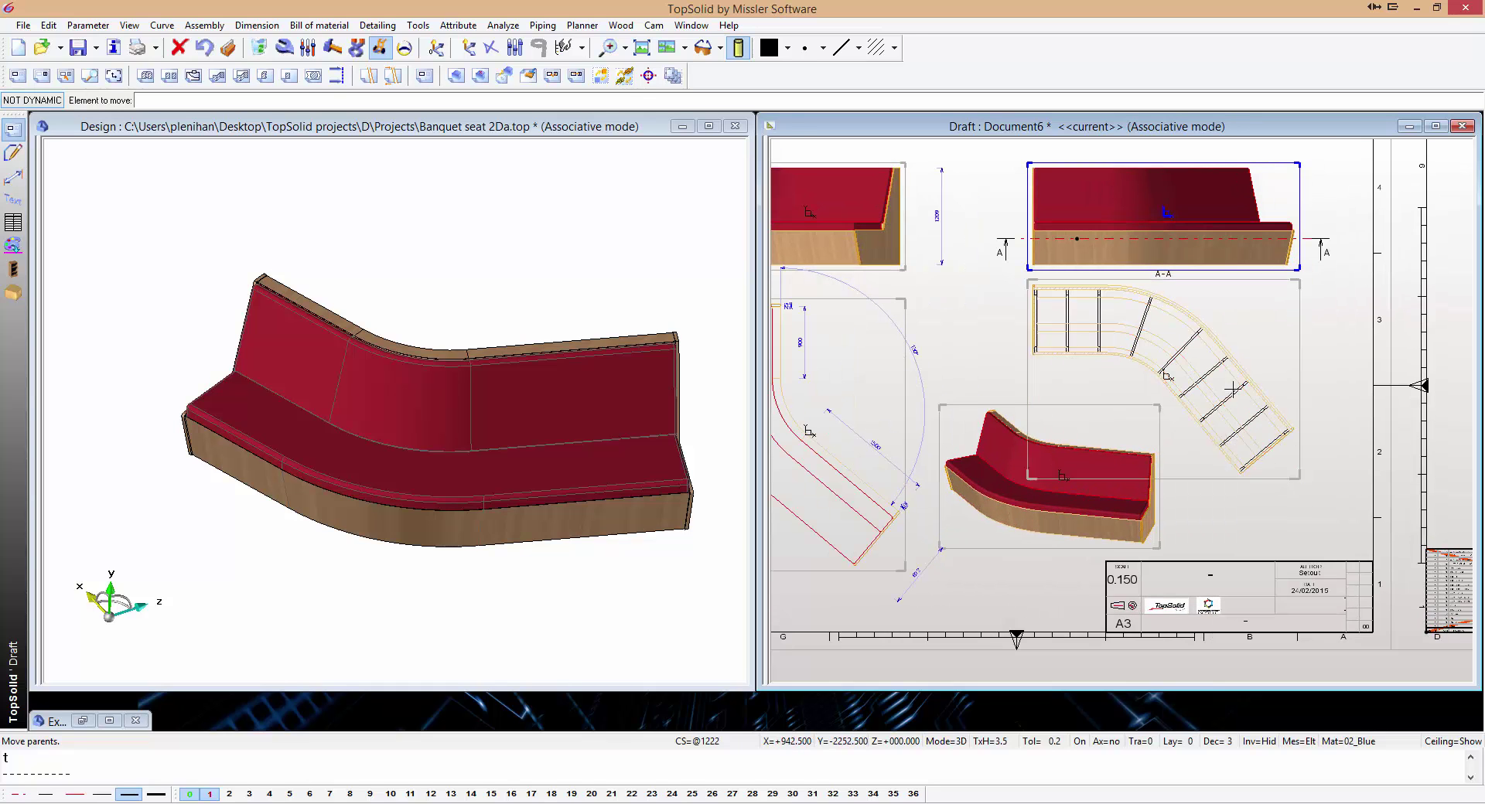
scroll(1225, 386, "up", 3)
scroll(1191, 390, "down", 2)
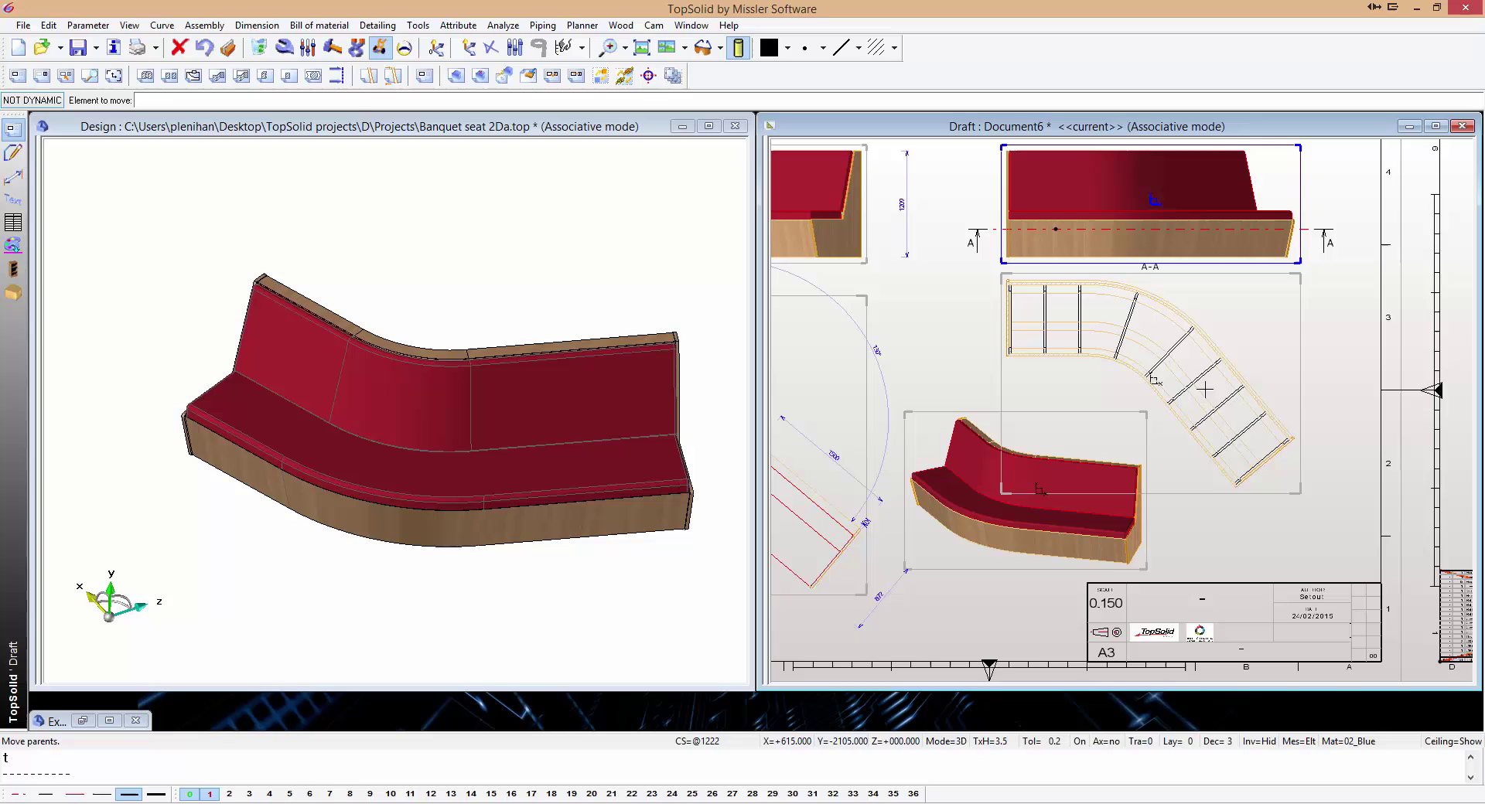
scroll(1203, 391, "down", 2)
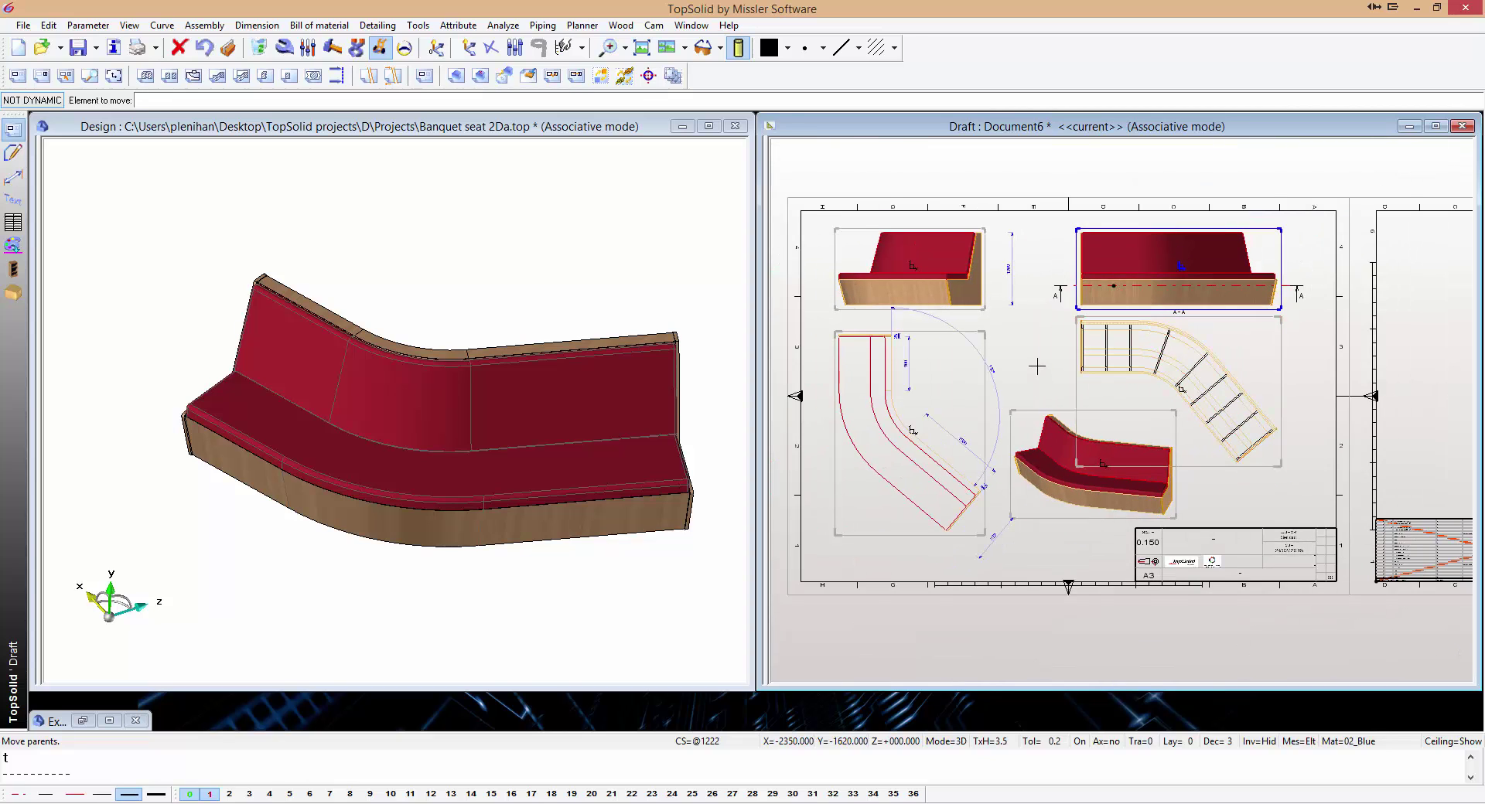
scroll(1036, 366, "up", 1)
middle_click_drag(1028, 365, 1078, 362)
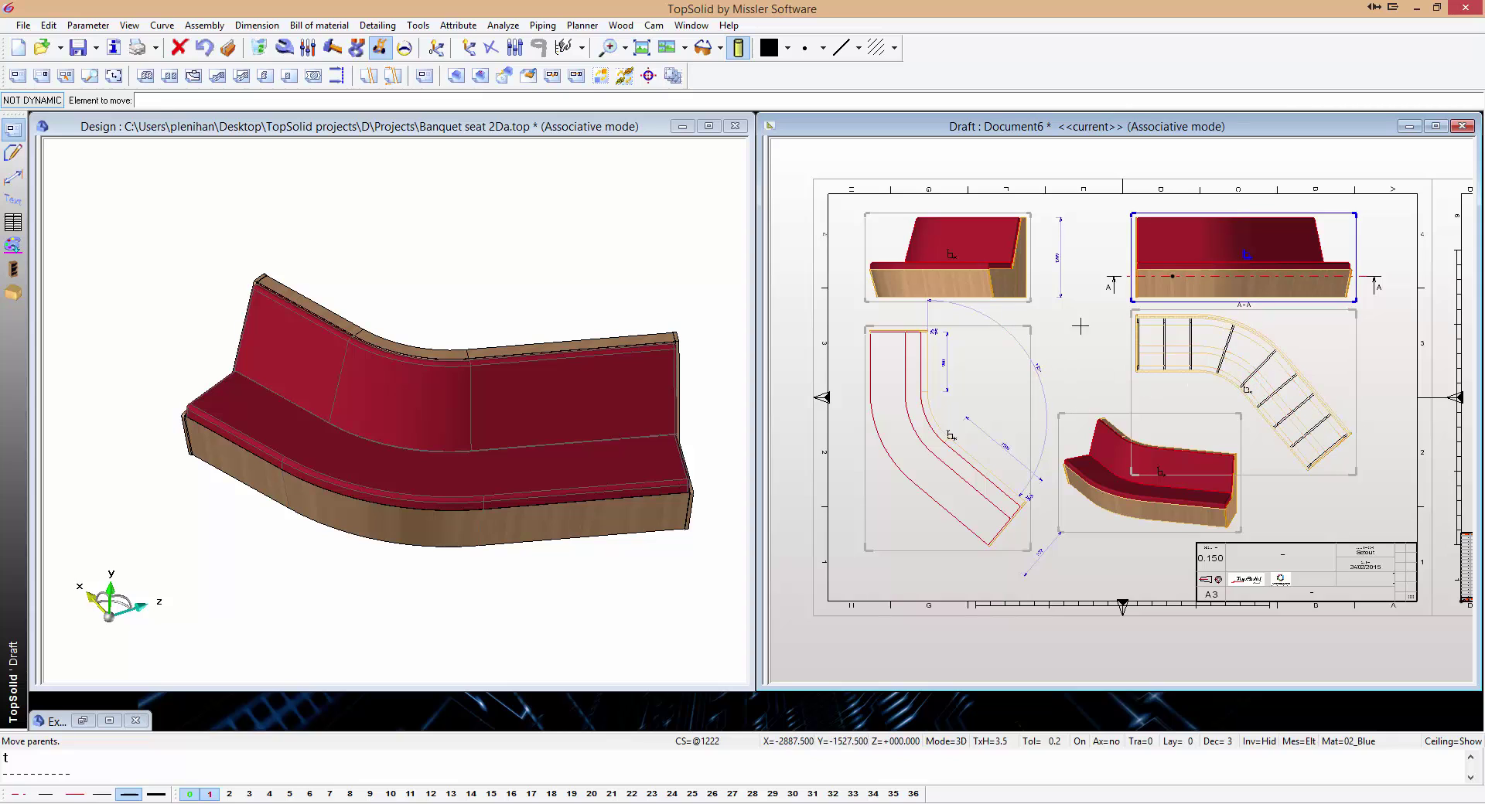
Activate the seat's design window and start Parameter > Modify, leaving parameter n unchanged.
left_click(467, 242)
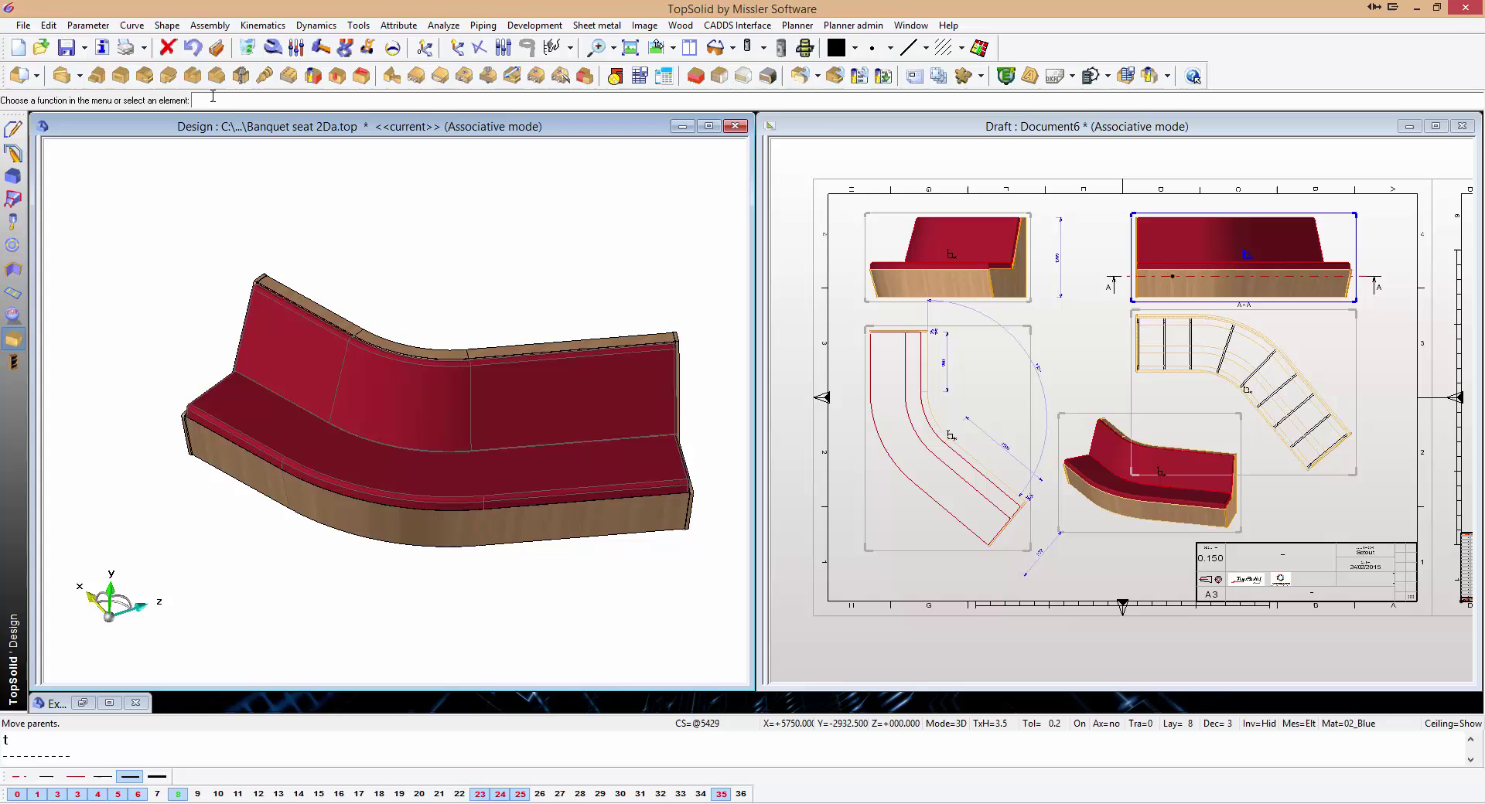
key("Return")
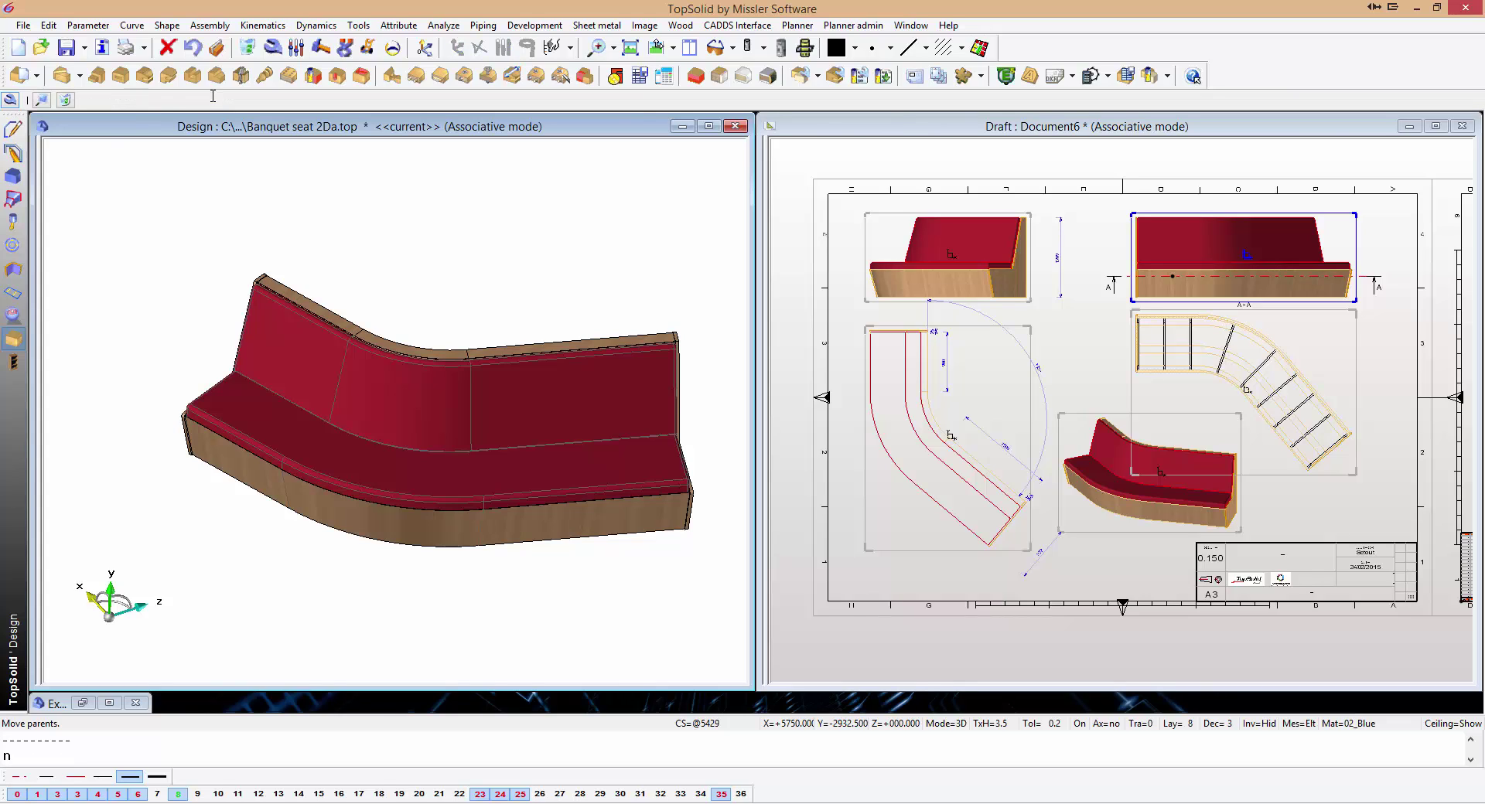
left_click(273, 47)
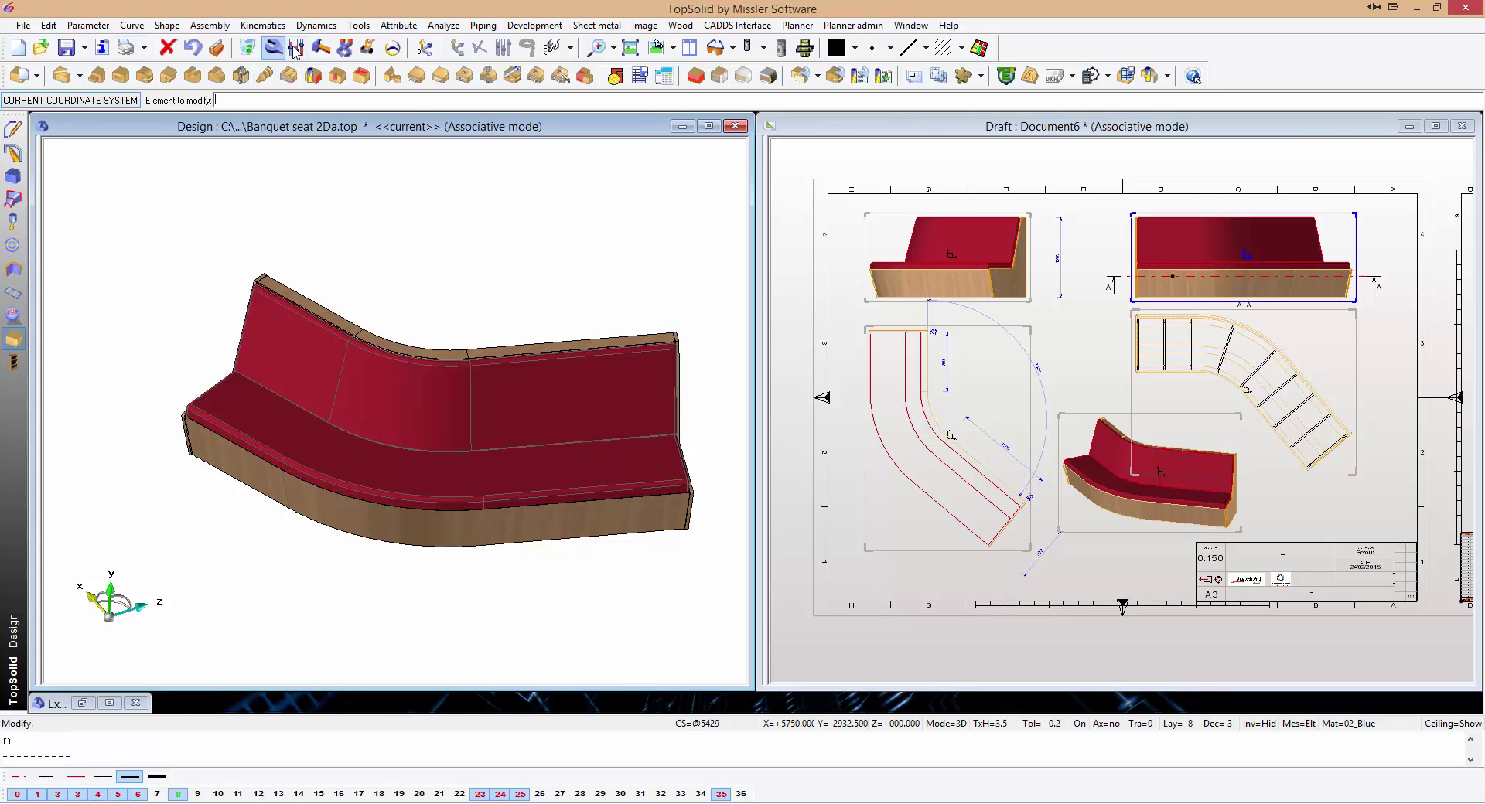
key("Return")
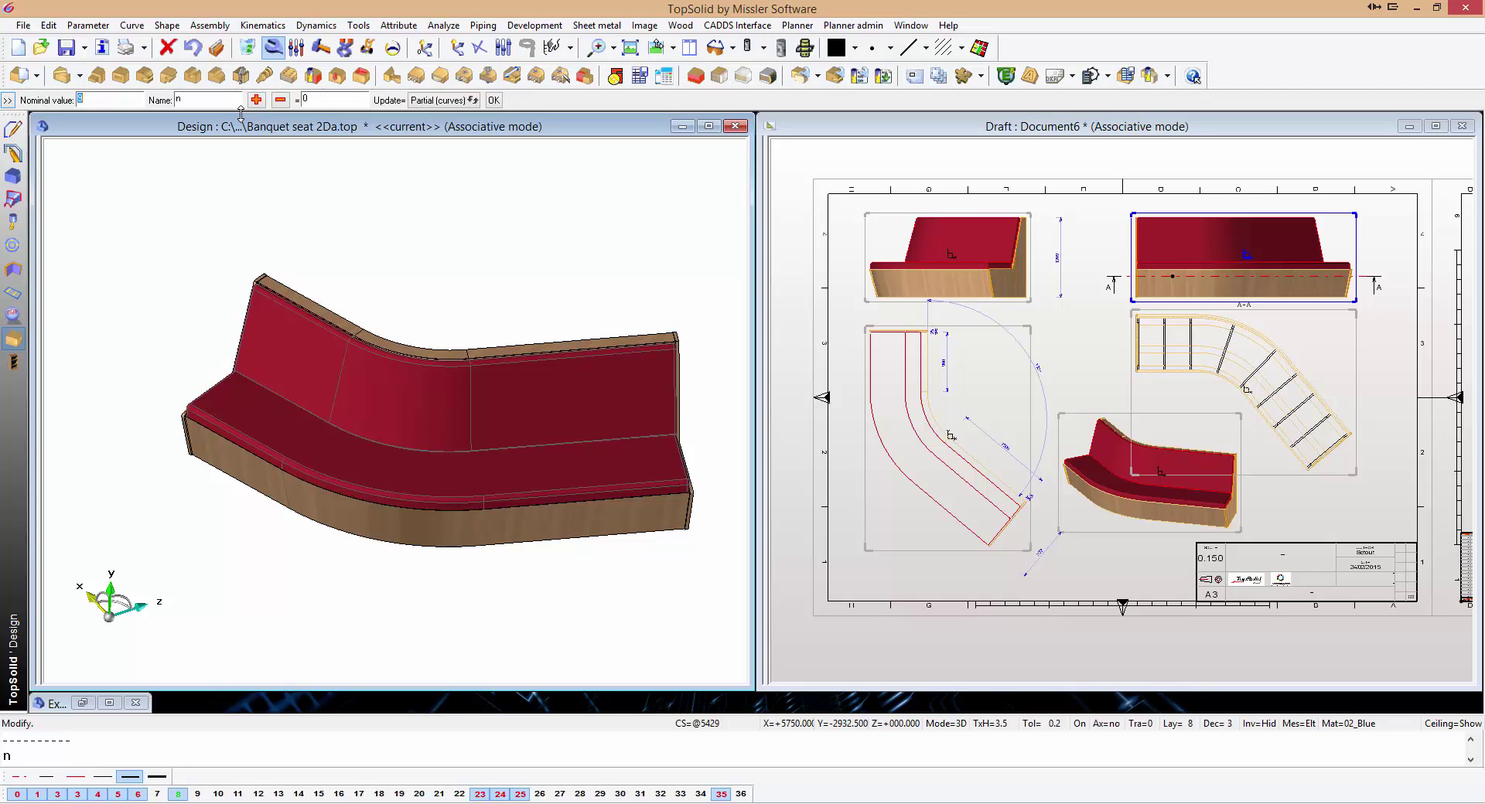
key("Return")
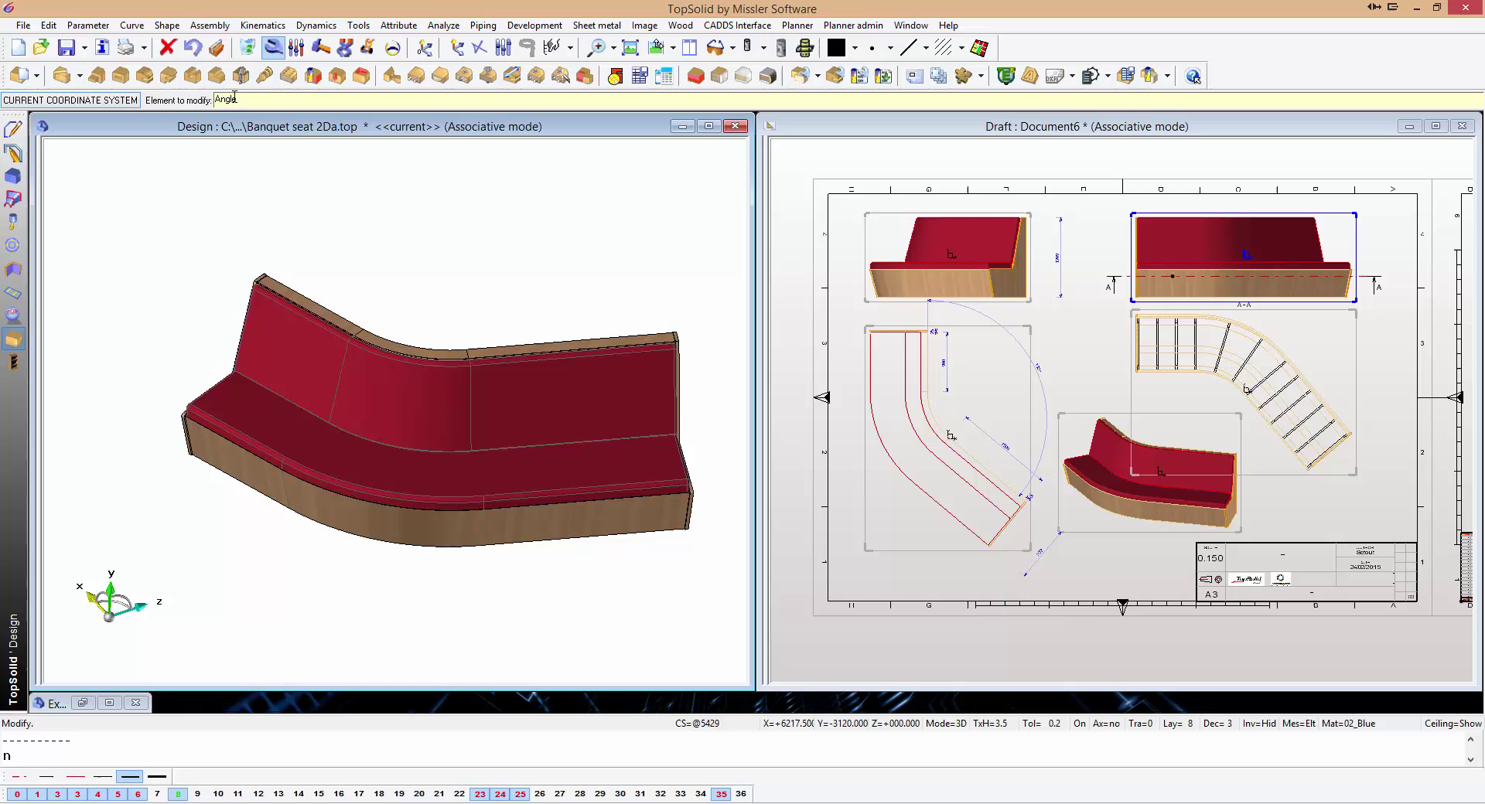
Set the seat's Angle parameter to 110° so the bend widens in all views.
key("Return")
left_click(1028, 377)
scroll(1027, 376, "up", 2)
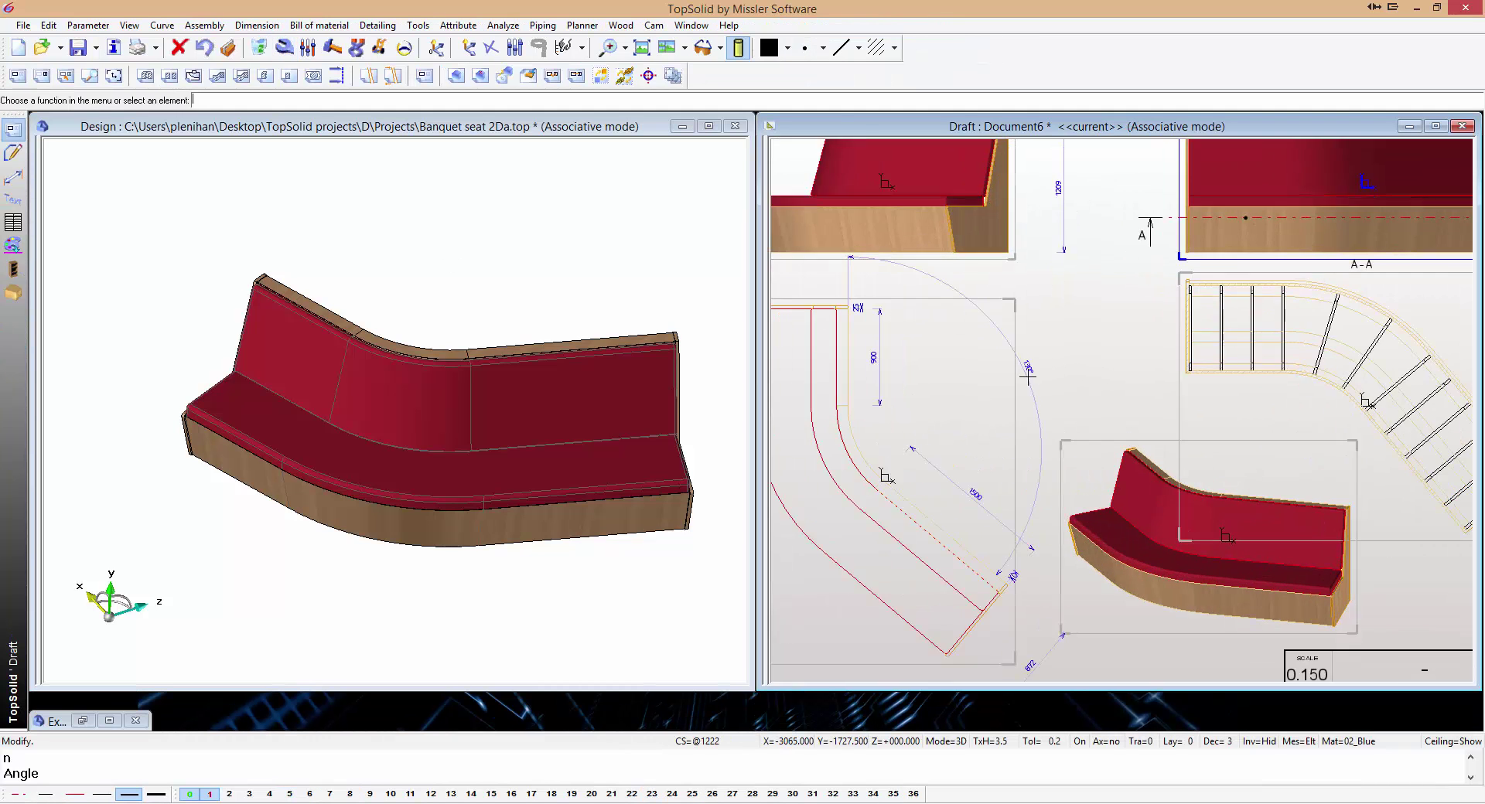
scroll(1053, 378, "up", 2)
scroll(1053, 378, "down", 2)
left_click(220, 126)
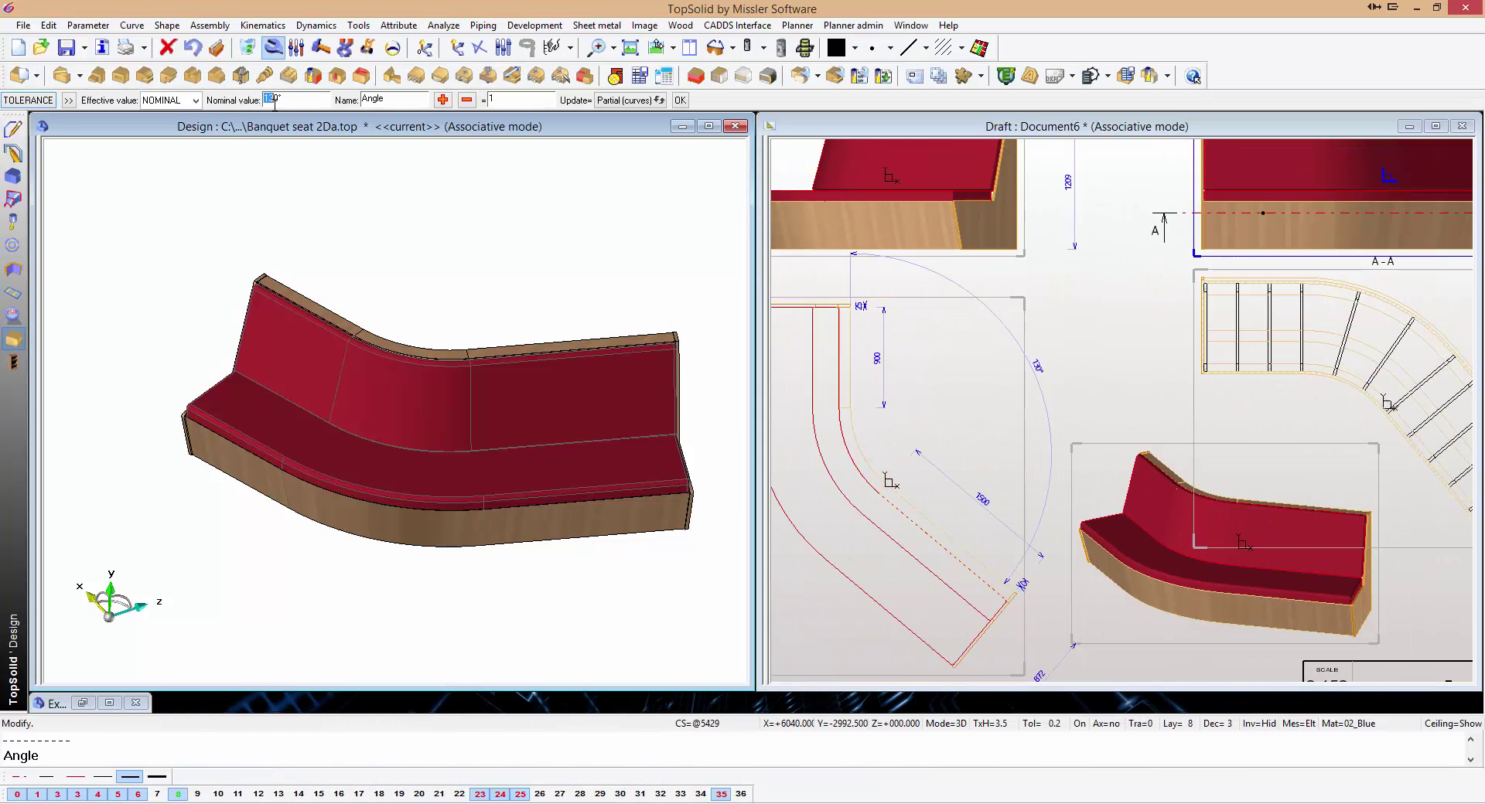
key("Return")
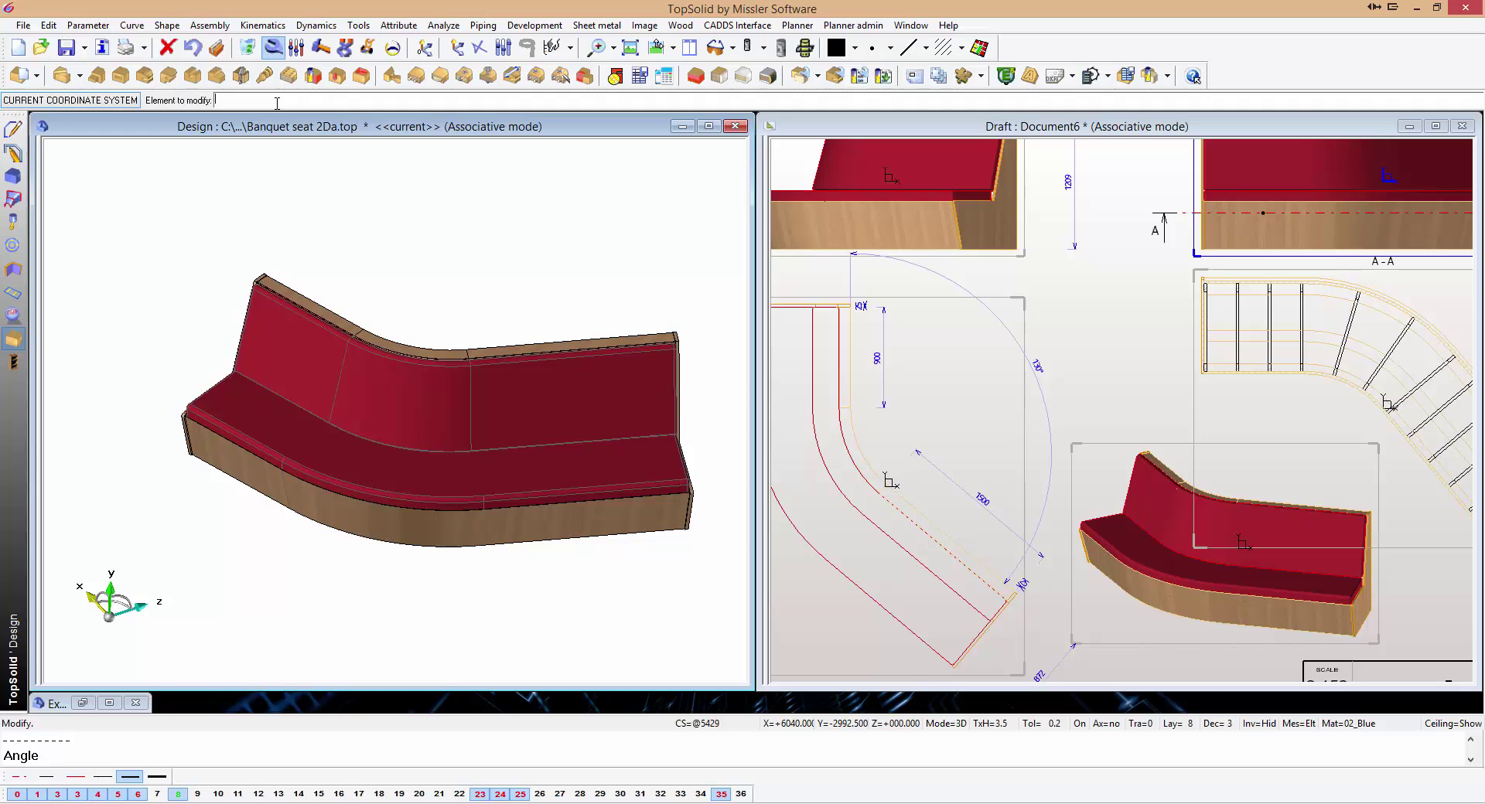
scroll(1044, 344, "down", 2)
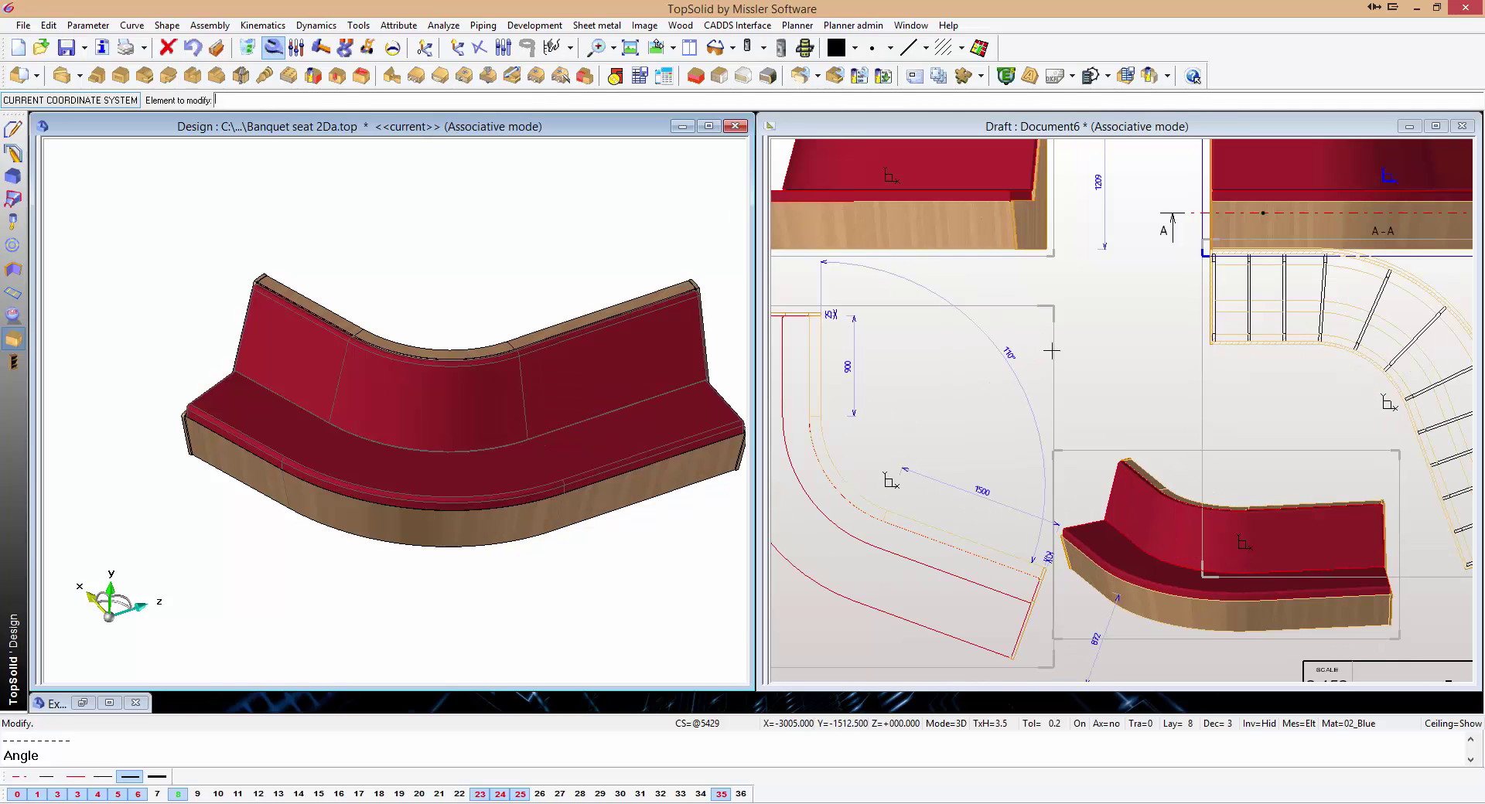
scroll(1053, 348, "down", 2)
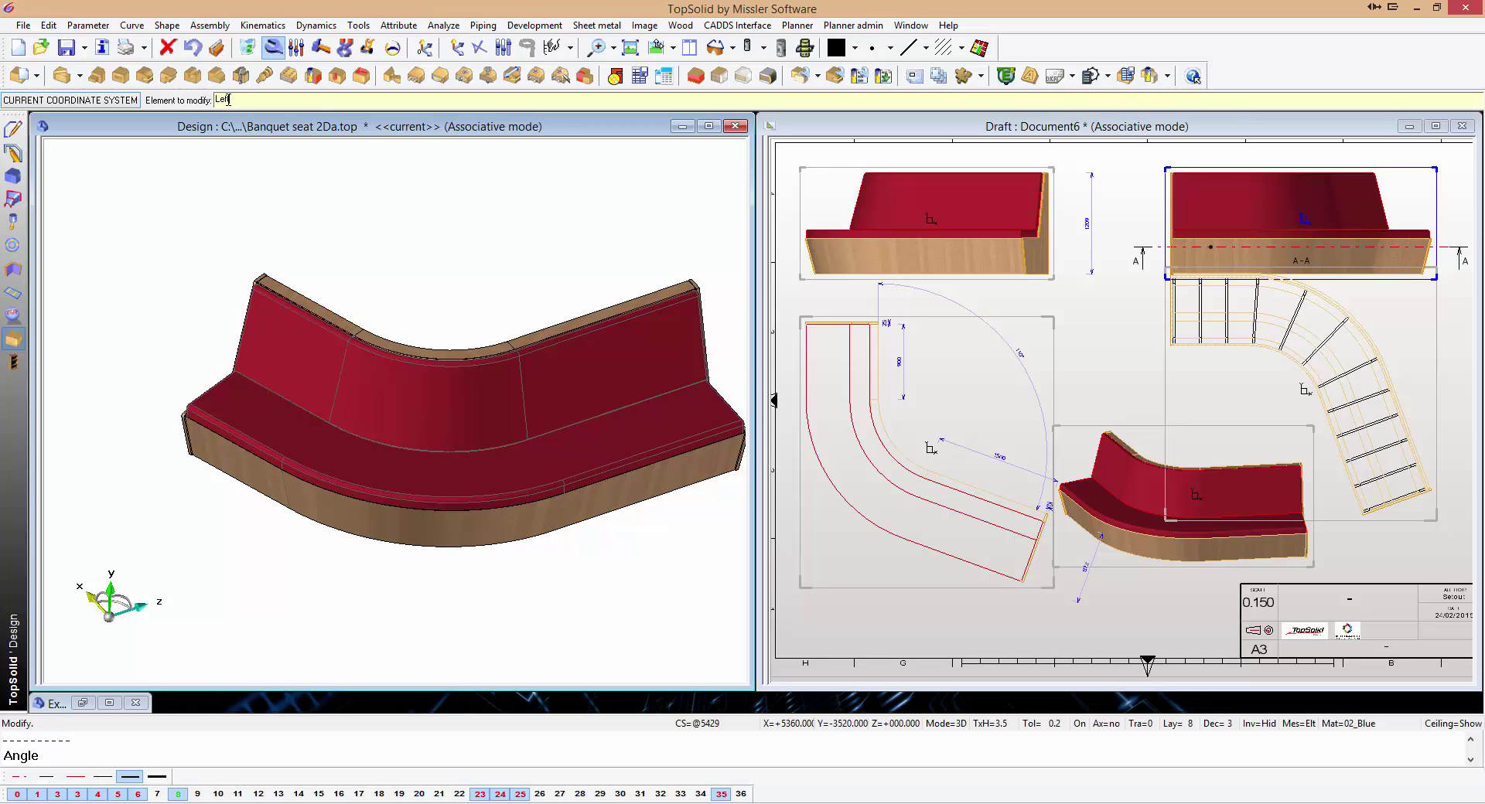
Change the Left parameter from 900 so the plan dimension reads 1100.
left_click(228, 99)
type("Left")
key("Return")
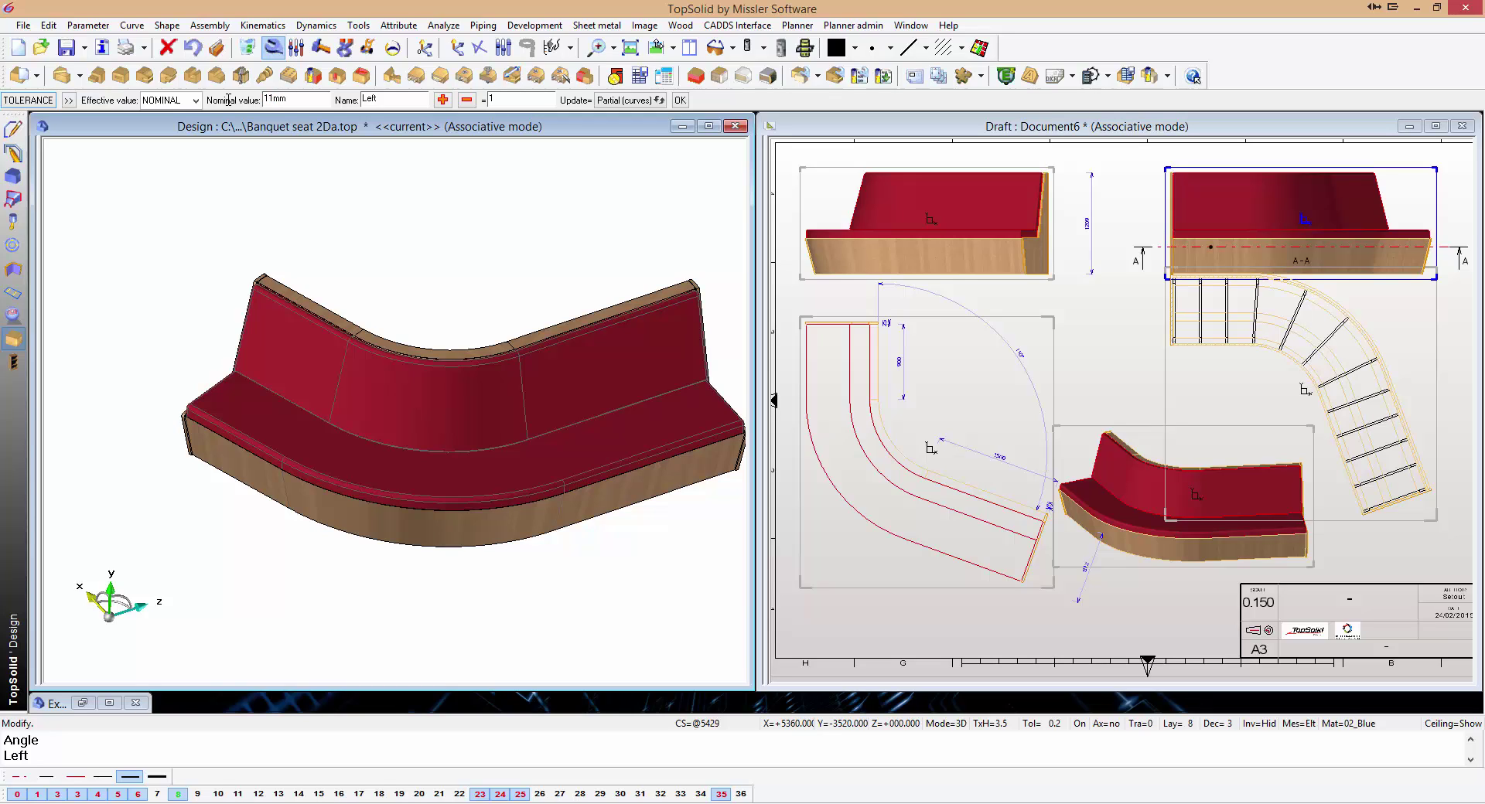
type("110")
key("Return")
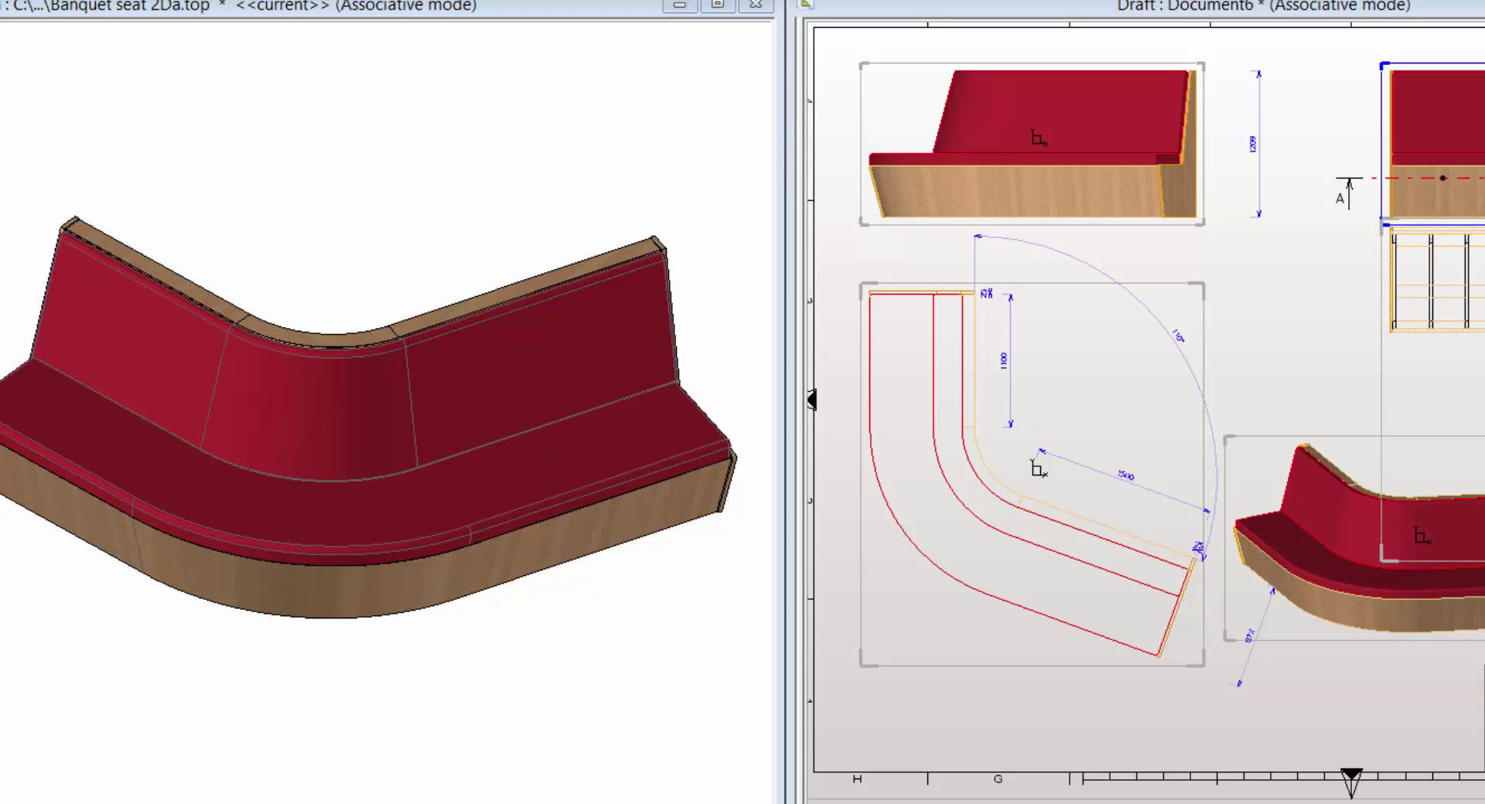
Bring the draft window to the front and scroll to check the updated views.
left_click(1336, 332)
scroll(1336, 332, "down", 2)
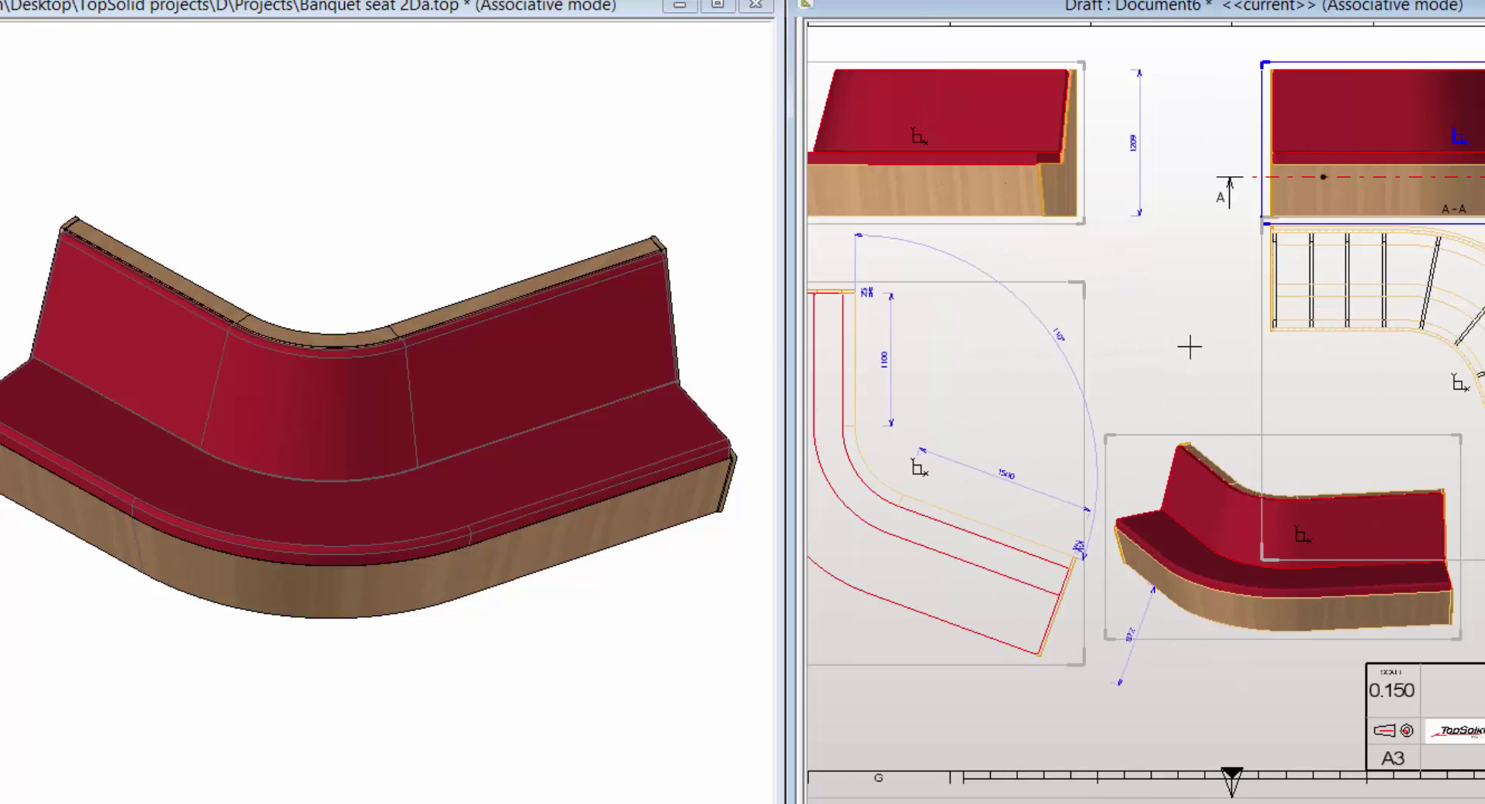
scroll(1245, 358, "up", 2)
scroll(1244, 358, "down", 2)
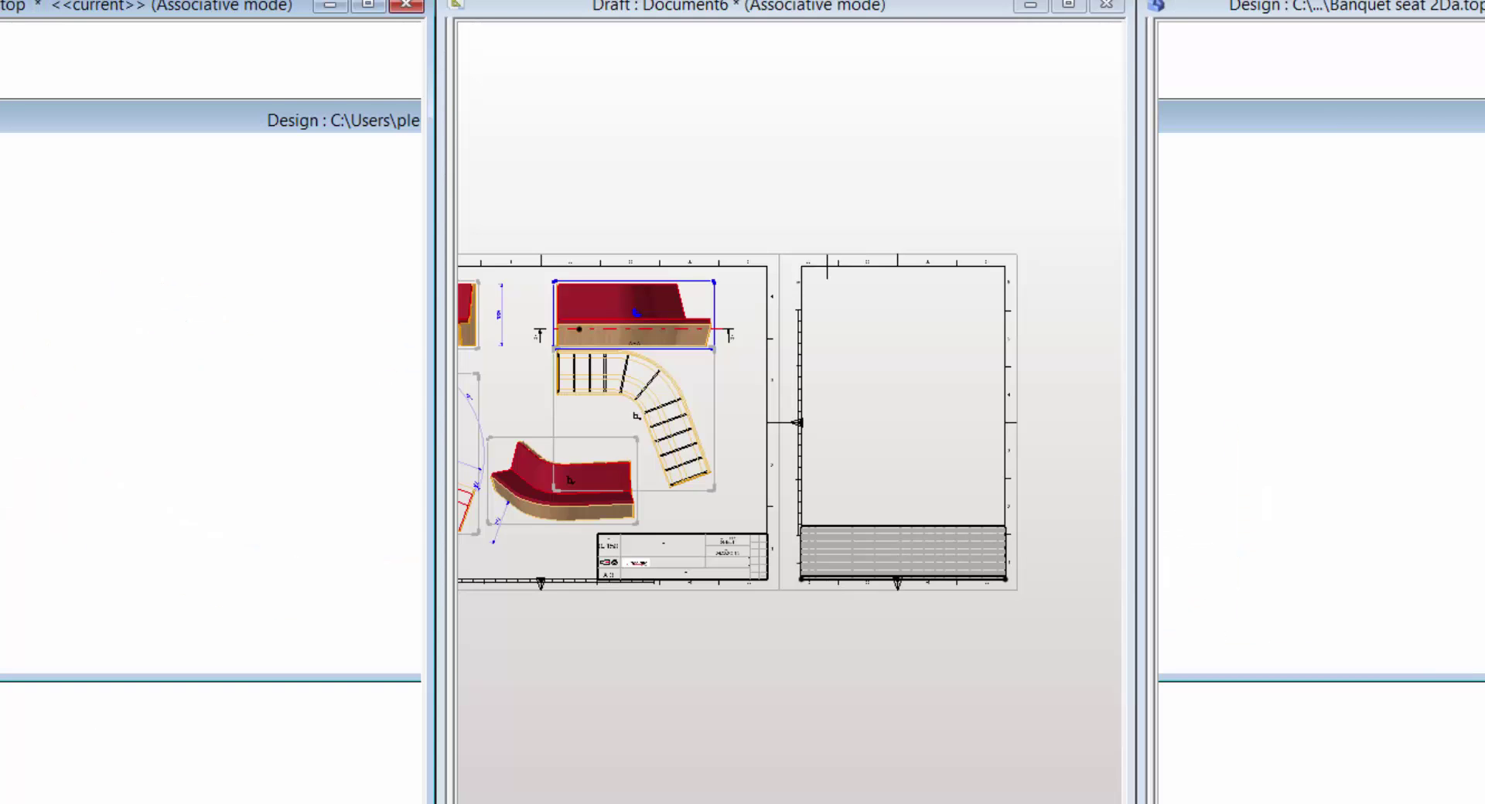
Switch focus between the tiled draft and Exploded View.top model windows, ending on the exploded model.
left_click(773, 355)
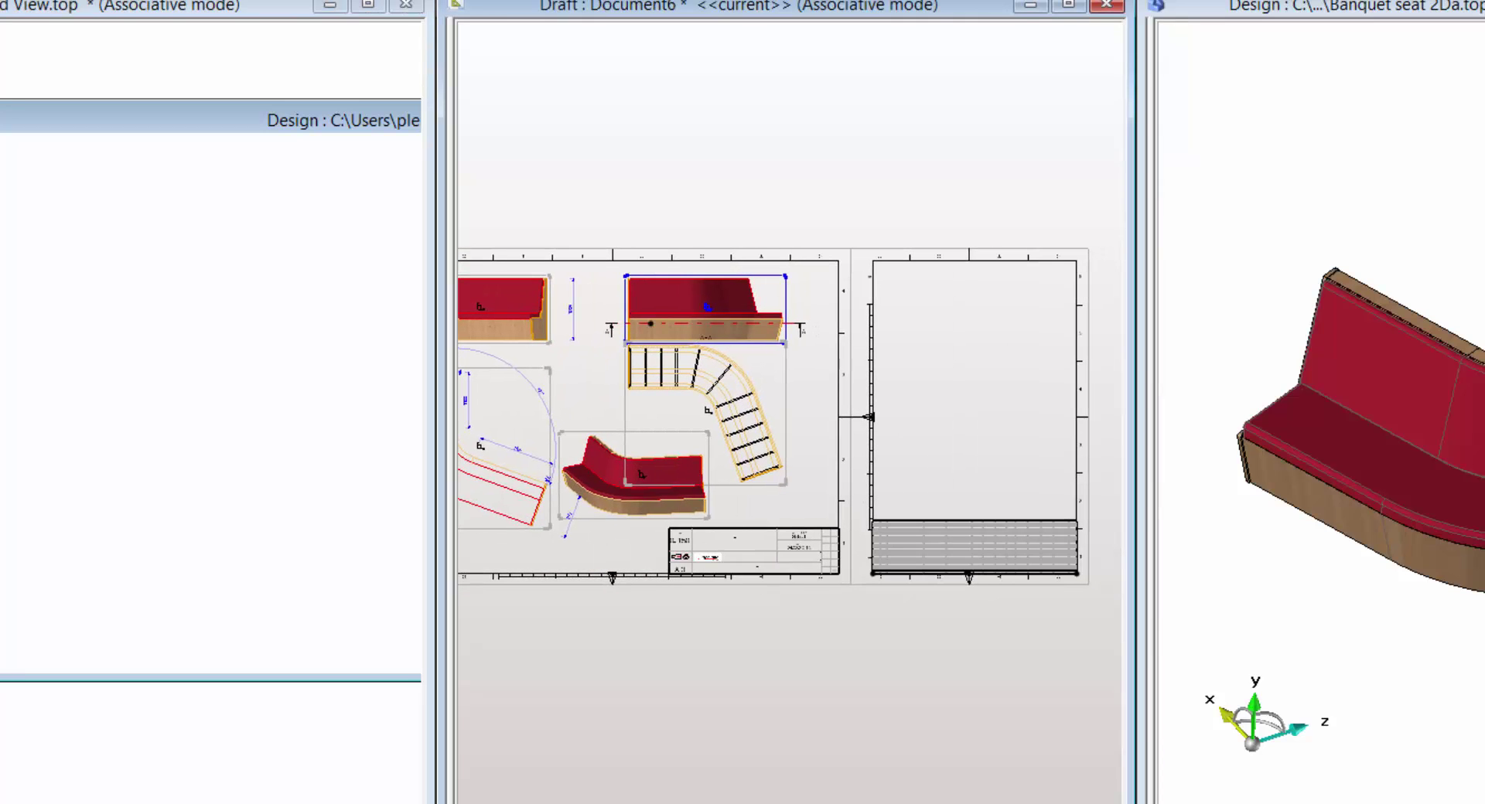
left_click(285, 394)
scroll(271, 394, "up", 3)
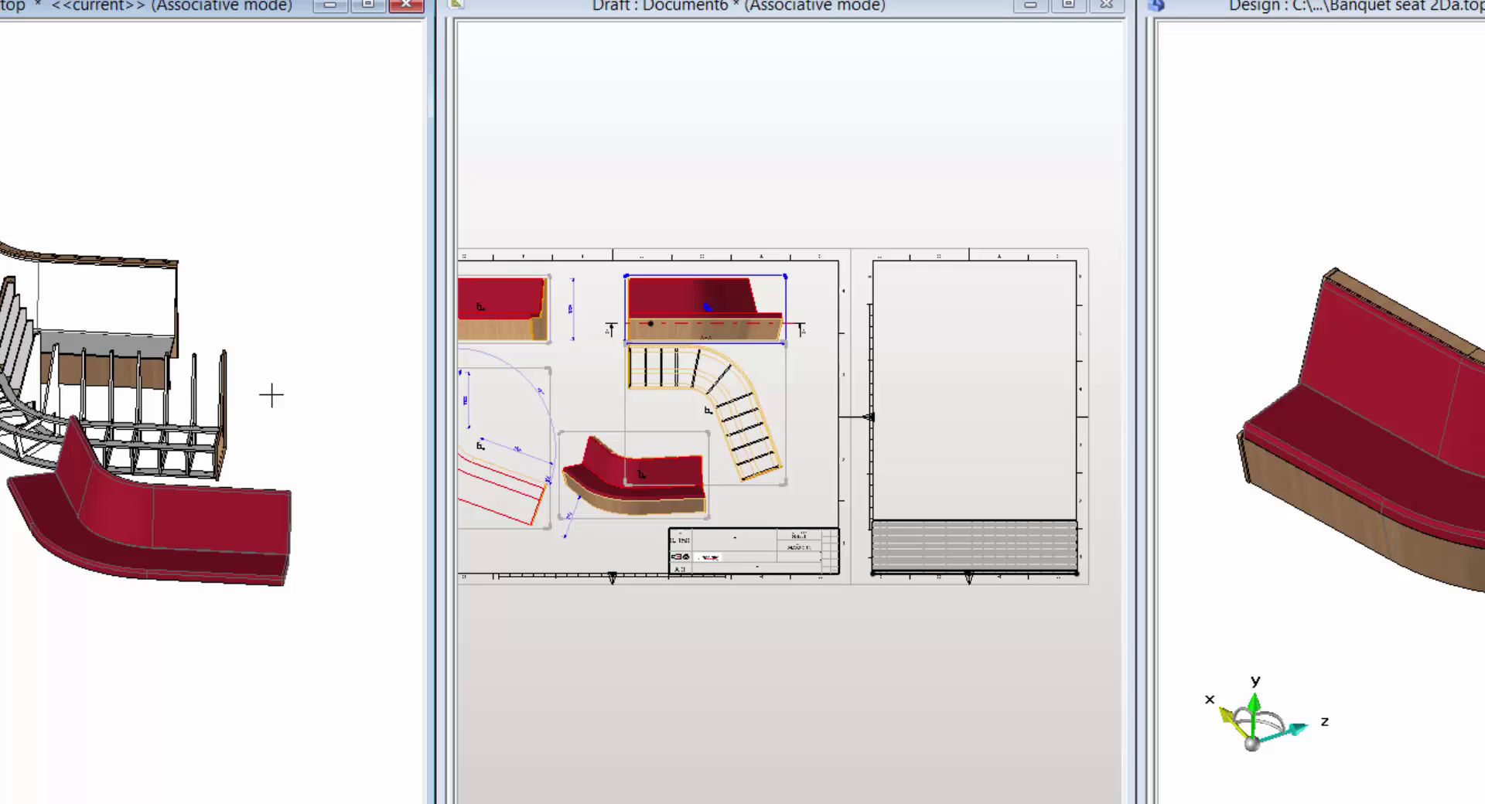
left_click(944, 357)
scroll(971, 374, "up", 4)
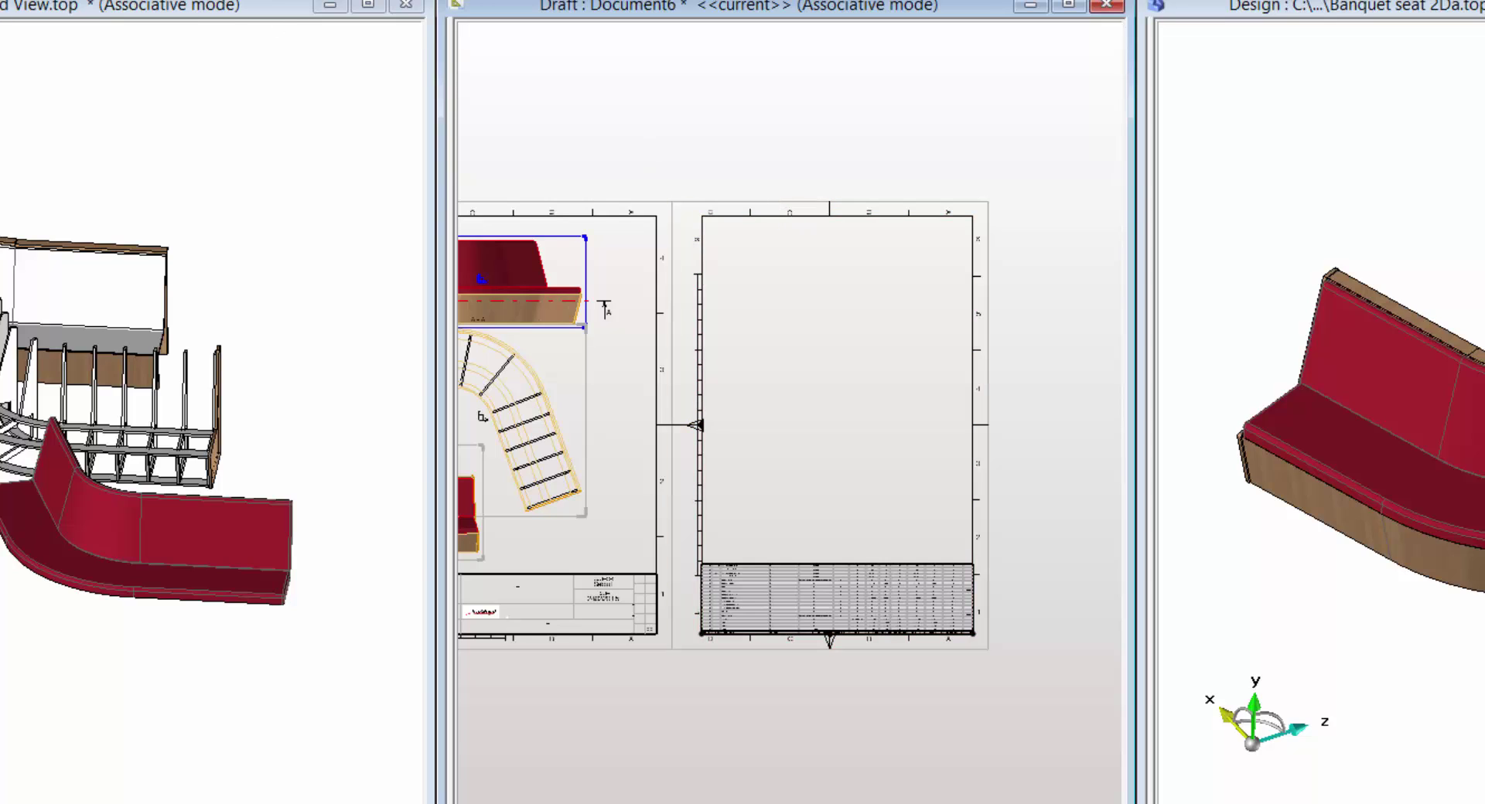
left_click(23, 103)
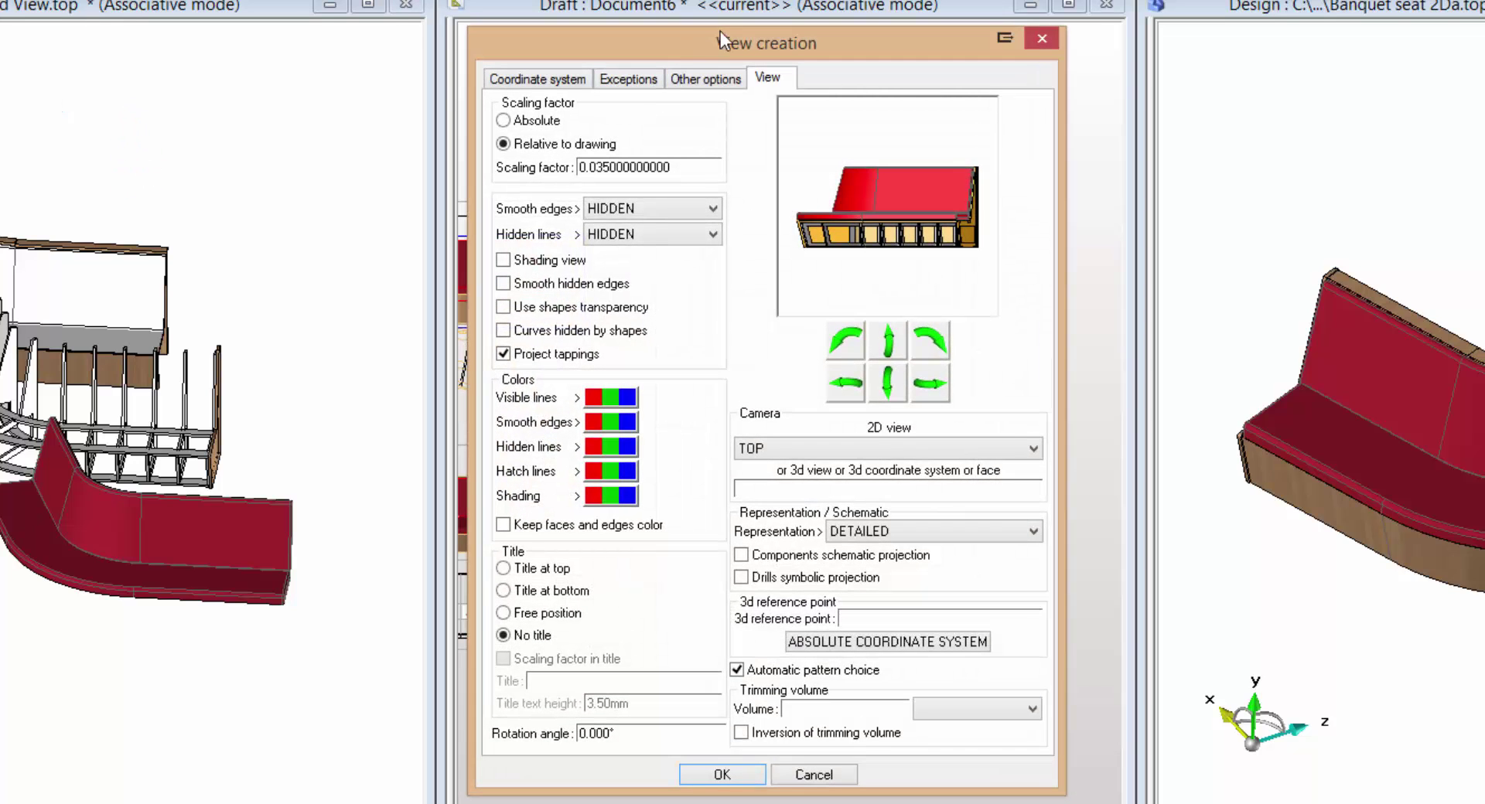
Add a shaded main view of the exploded seat to the cutting-list page, then maximise the draft.
left_click_drag(834, 27, 1484, 62)
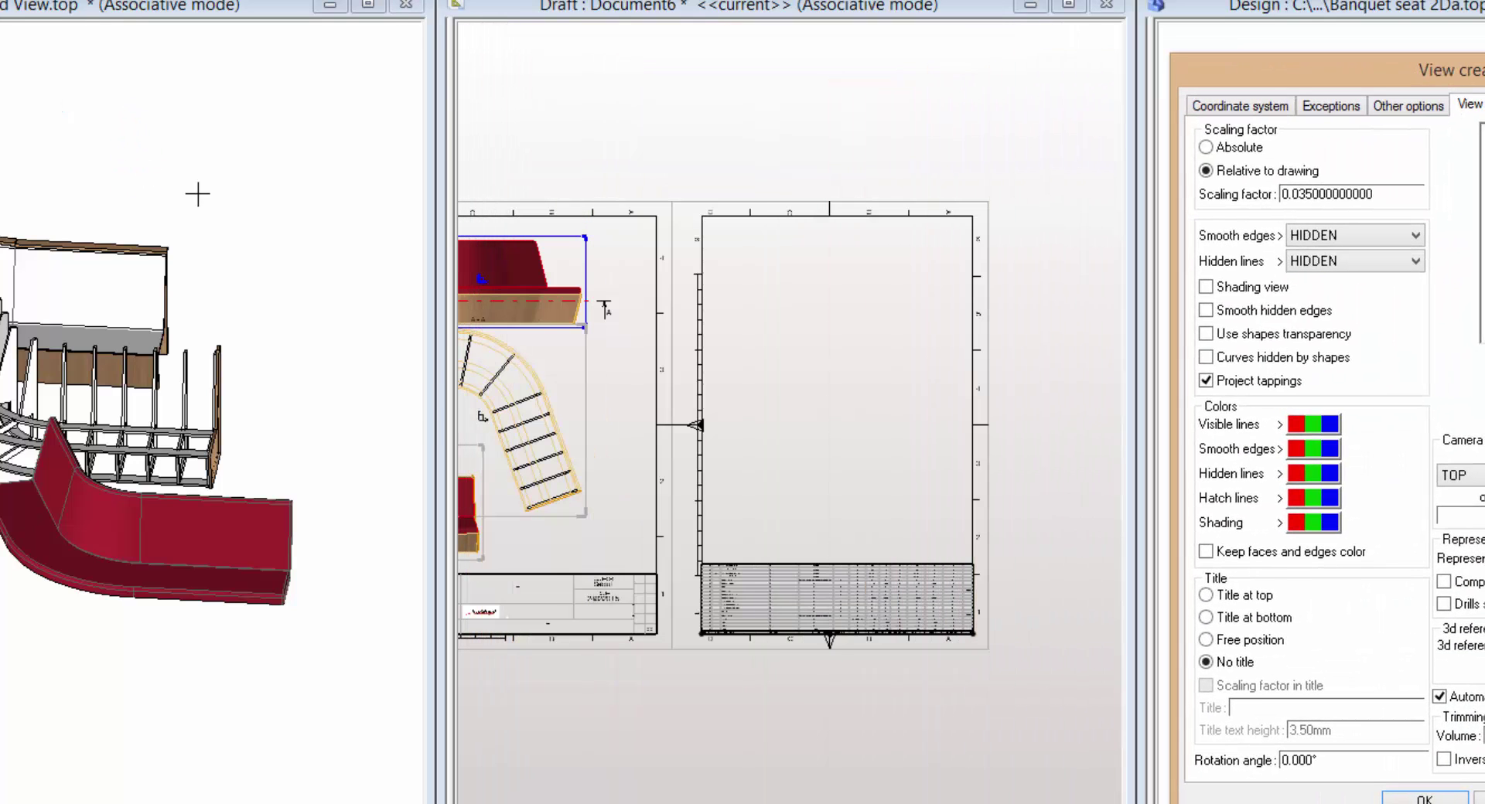
left_click(196, 192)
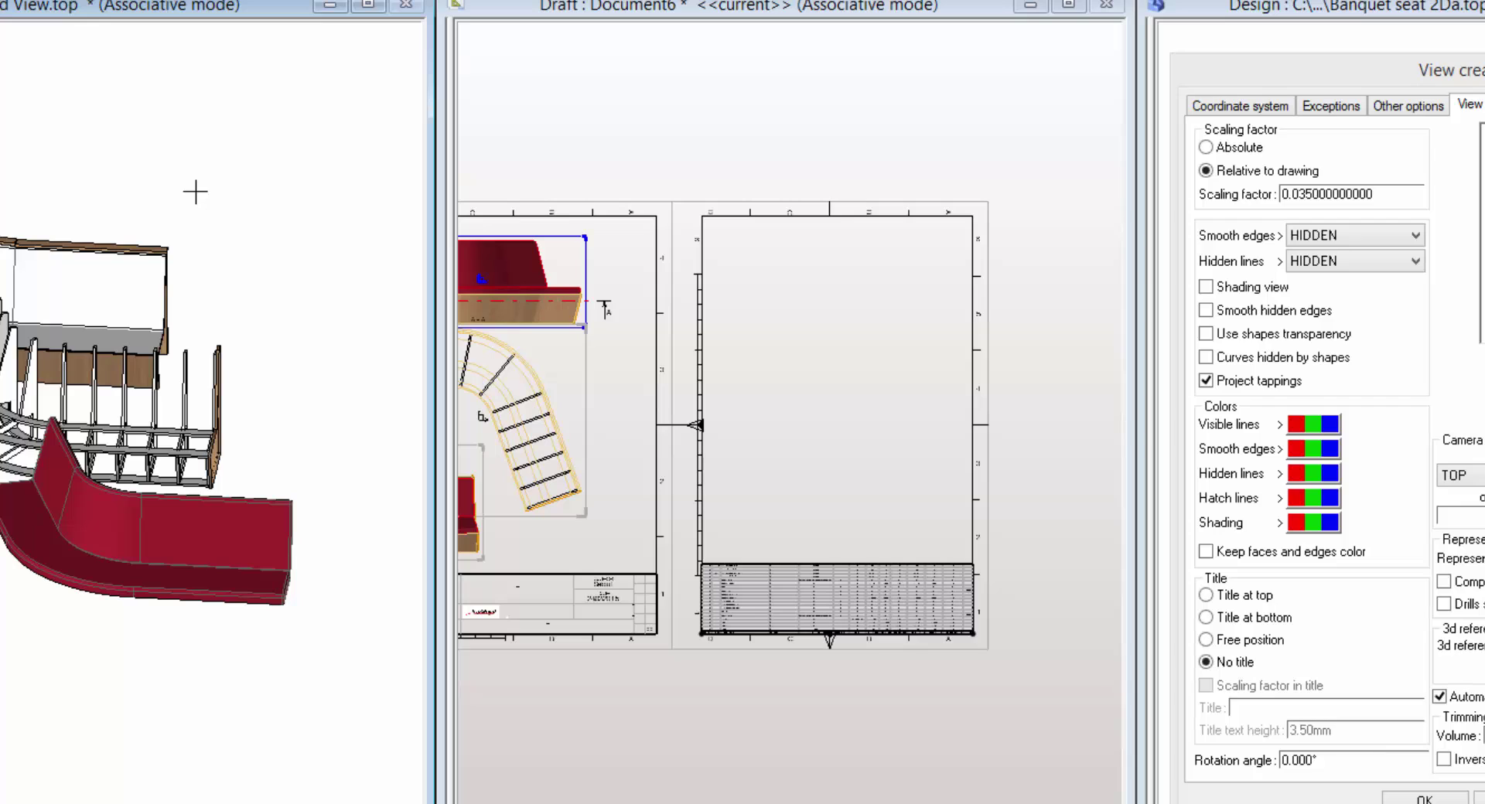
left_click(1206, 292)
left_click(1205, 288)
left_click(1424, 796)
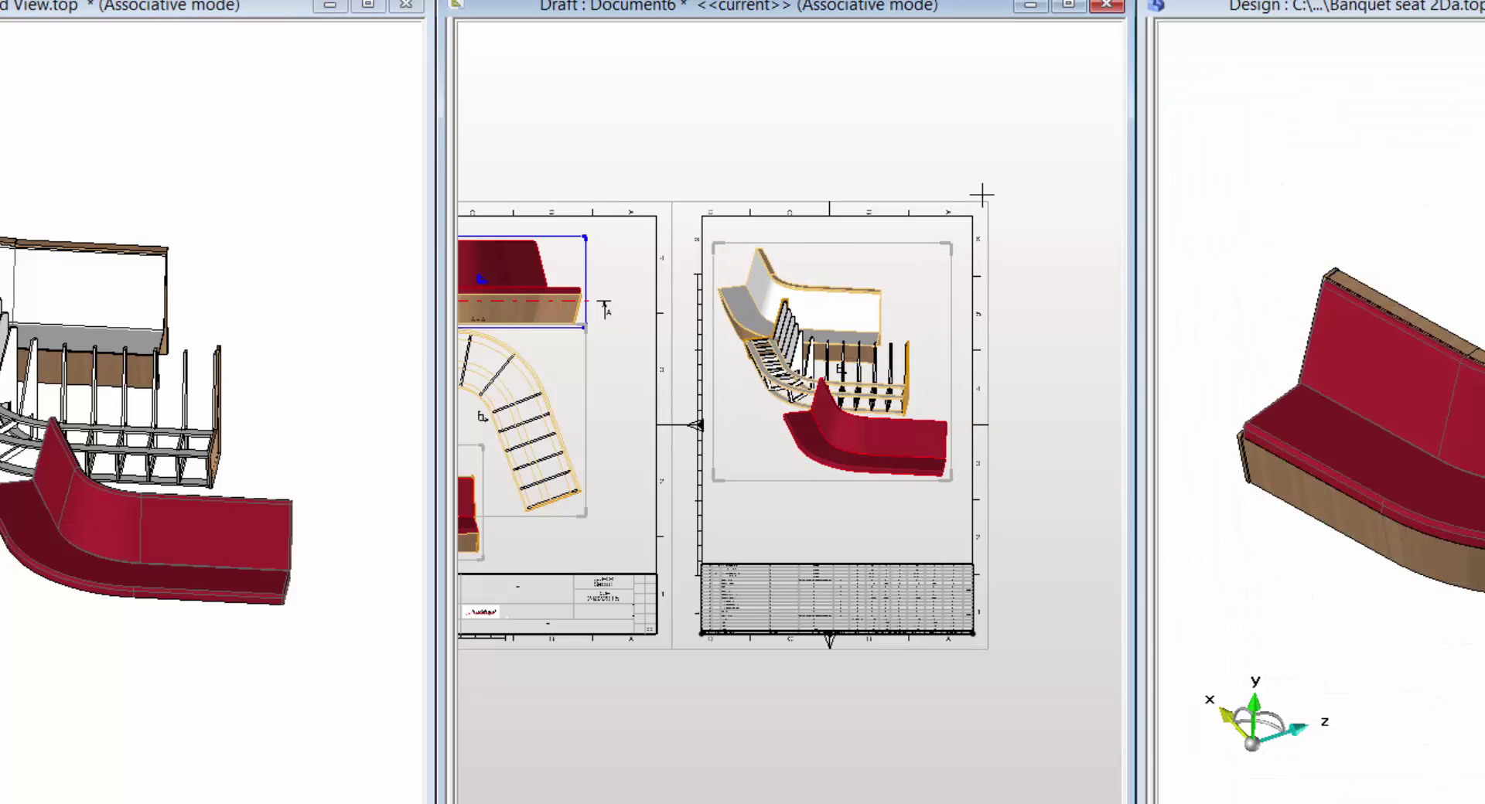
left_click(1068, 6)
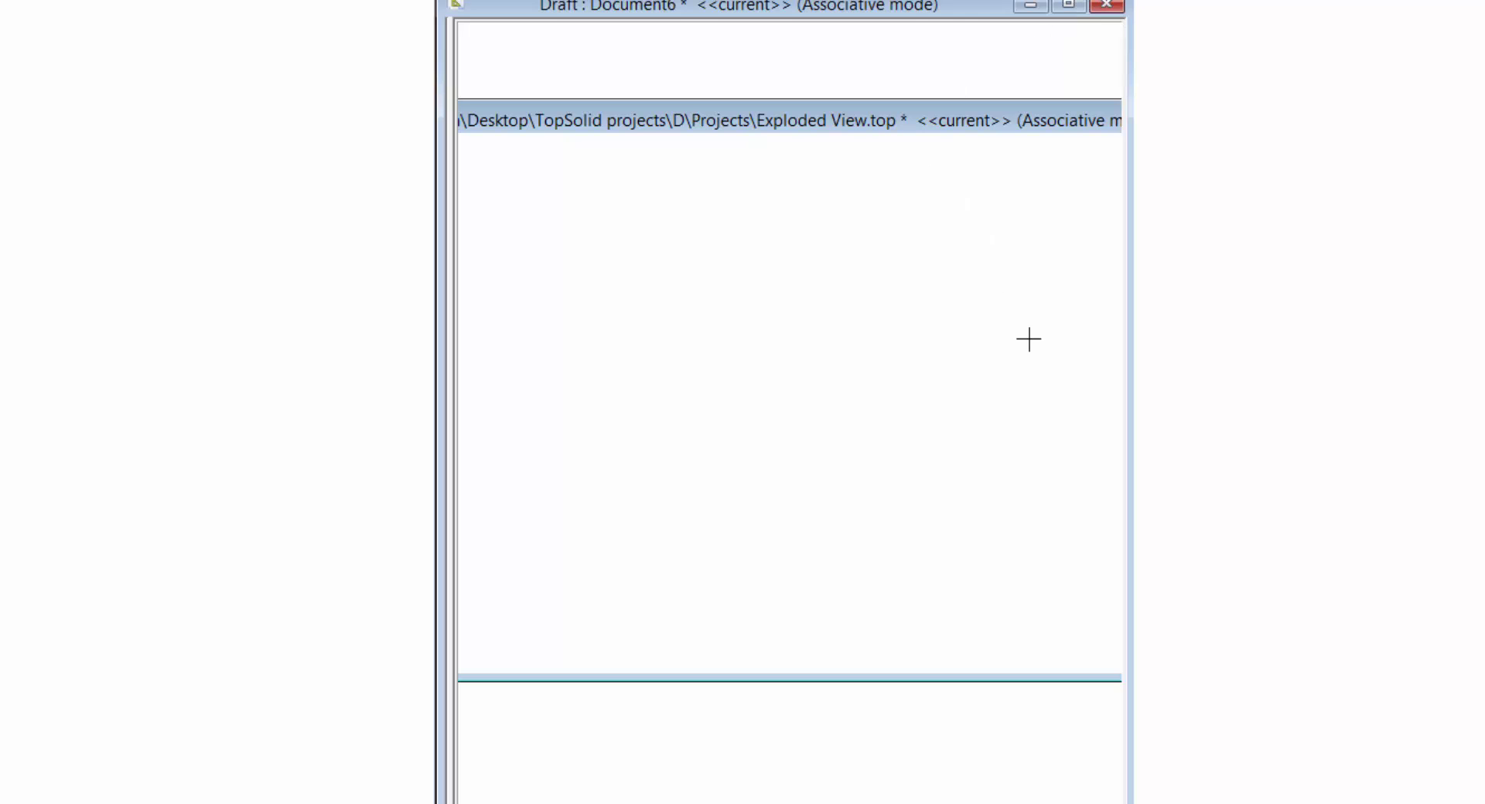